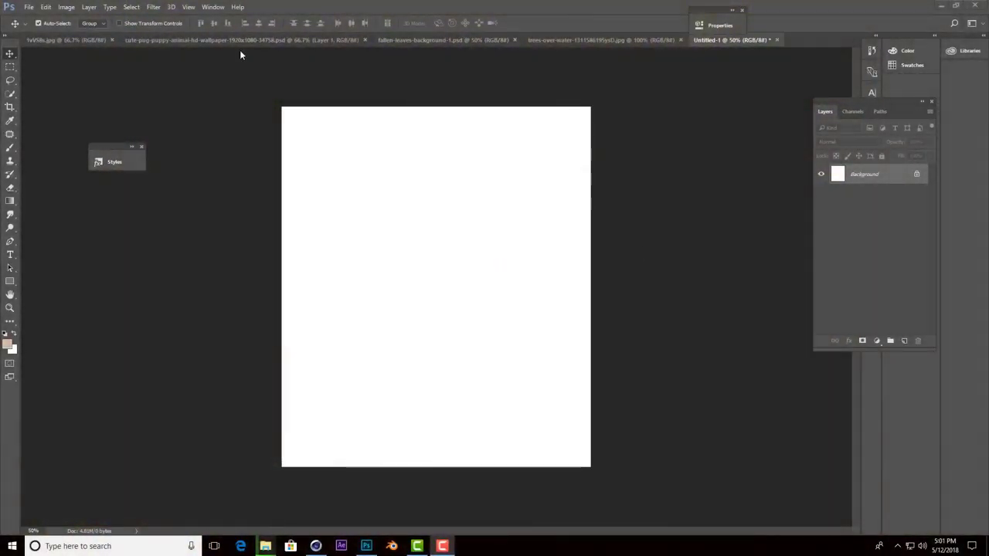
# Place the autumn-leaves photo into Untitled-1 as Layer 1, scaled to cover the lower canvas.
pyautogui.click(96, 40)
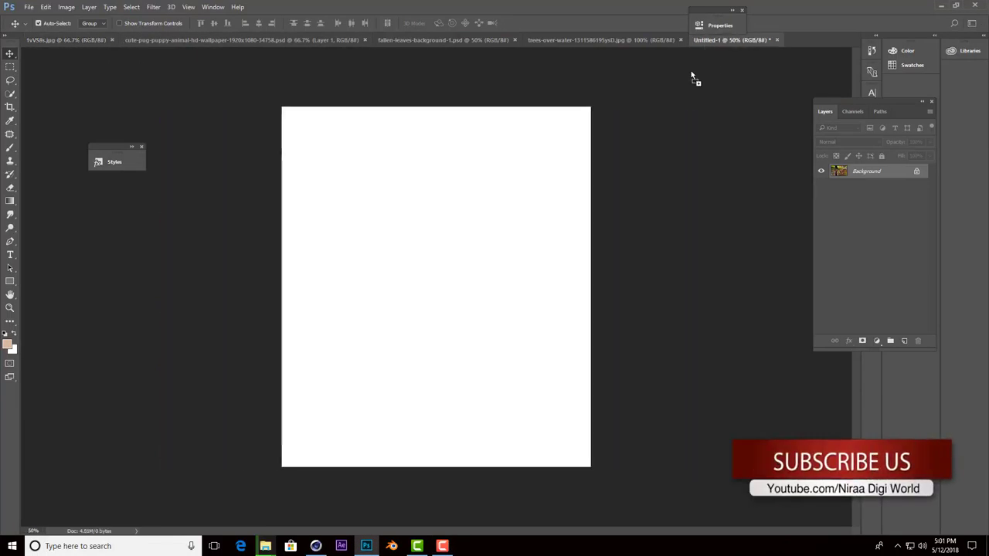
pyautogui.moveTo(710, 84); pyautogui.dragTo(492, 401)
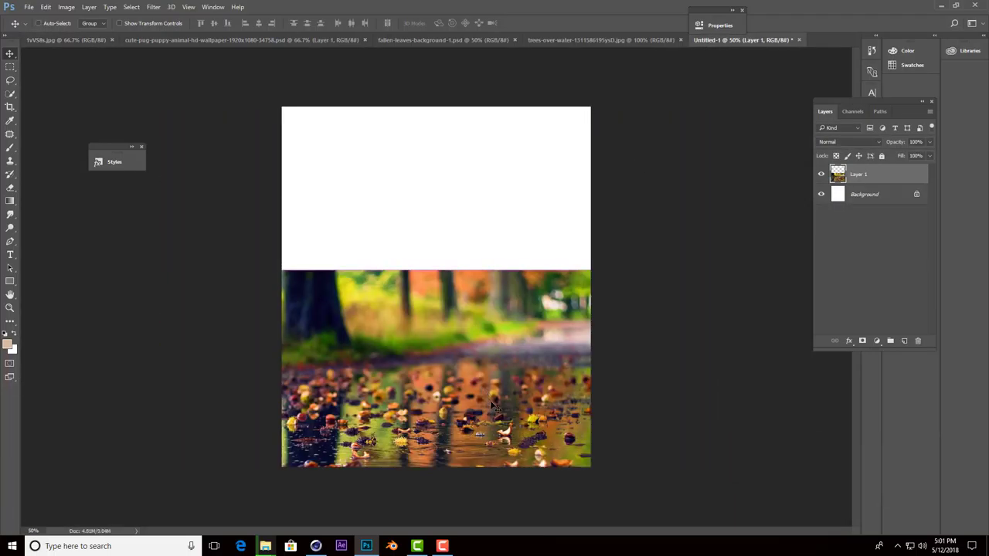
pyautogui.hotkey('ctrl', 't')
pyautogui.moveTo(494, 411); pyautogui.dragTo(587, 377)
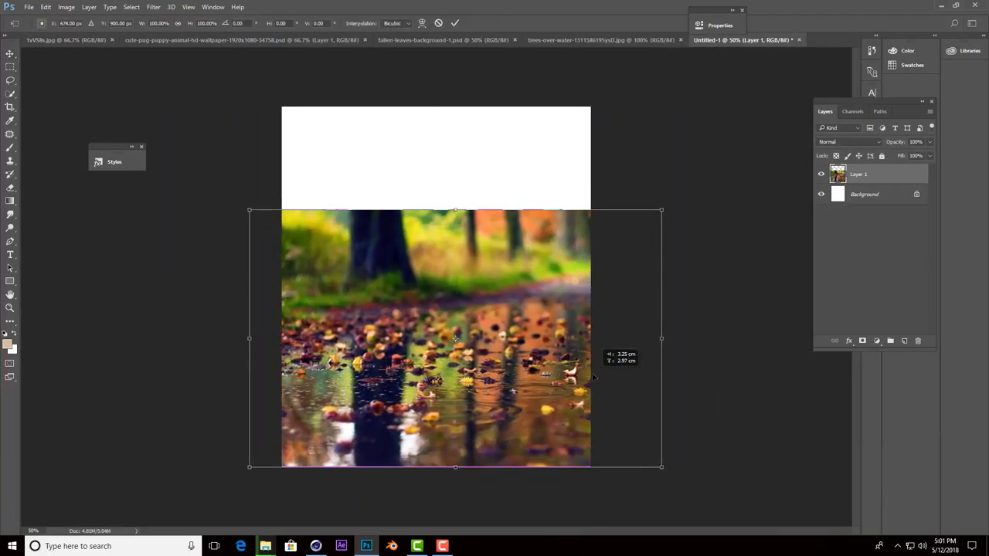
pyautogui.moveTo(446, 209)
pyautogui.mouseDown()
pyautogui.moveTo(443, 285)
pyautogui.moveTo(440, 277)
pyautogui.mouseUp()
pyautogui.press('Return')
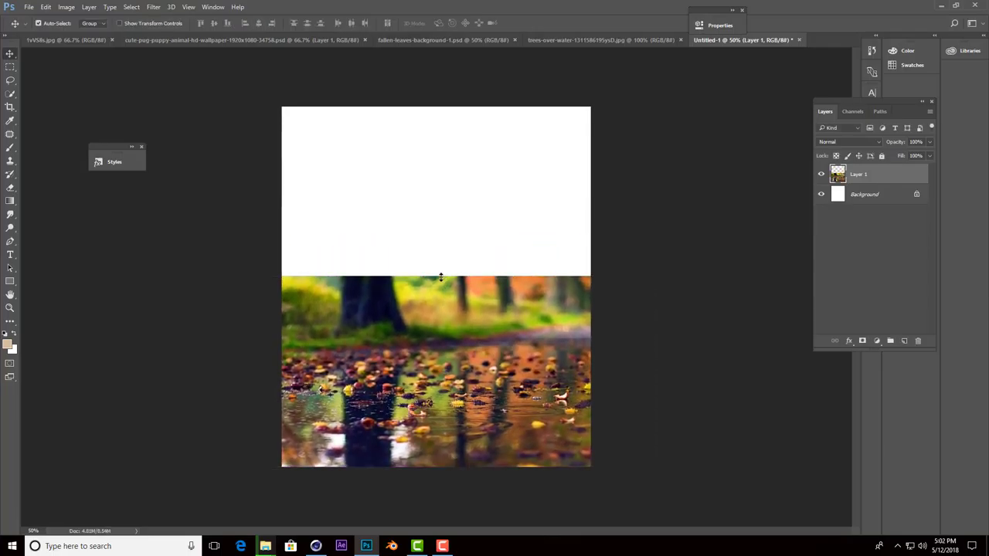
# Close the leaf photo document and drag the forest-river photo into the composite.
pyautogui.click(81, 39)
pyautogui.click(111, 39)
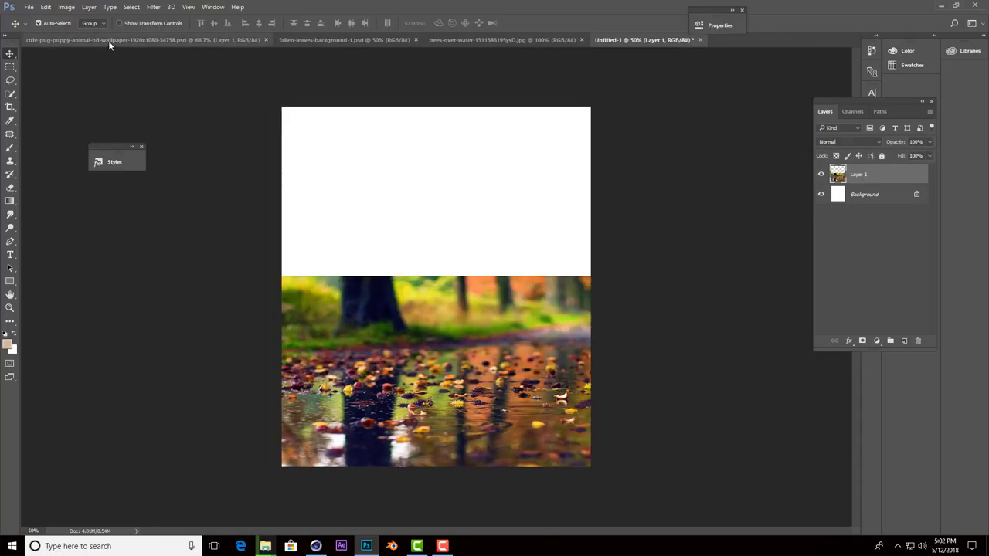
pyautogui.click(109, 40)
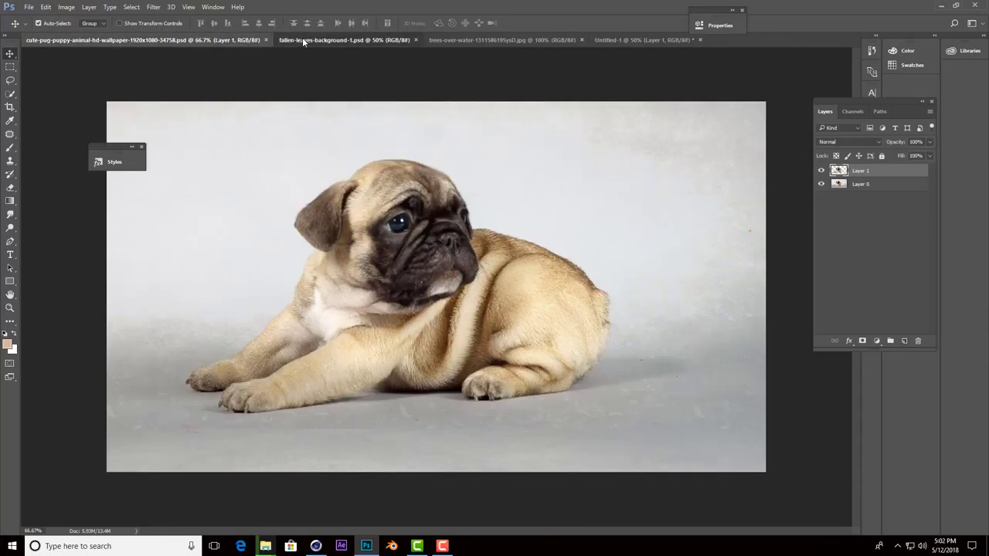
pyautogui.click(302, 38)
pyautogui.click(488, 40)
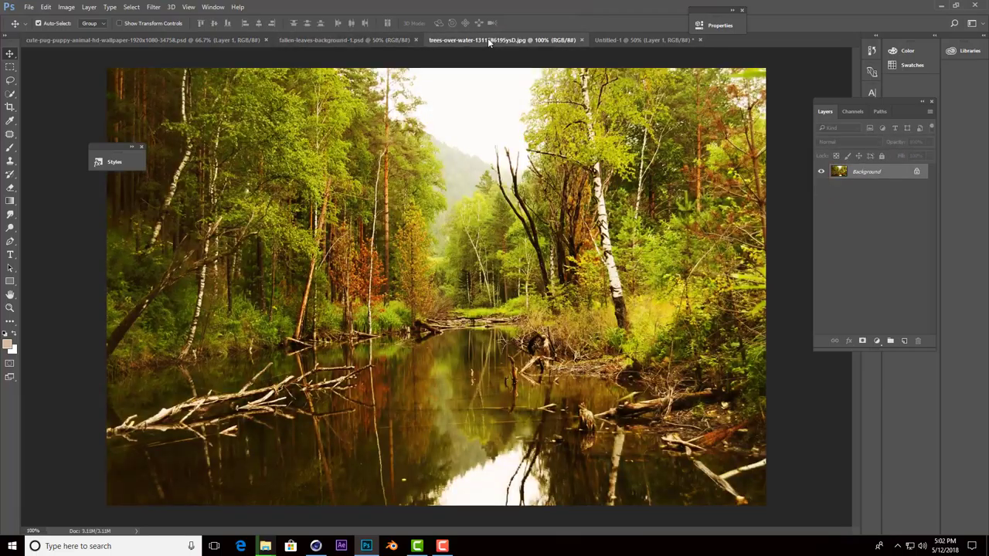
pyautogui.moveTo(629, 341)
pyautogui.mouseDown()
pyautogui.moveTo(526, 192)
pyautogui.moveTo(530, 282)
pyautogui.mouseUp()
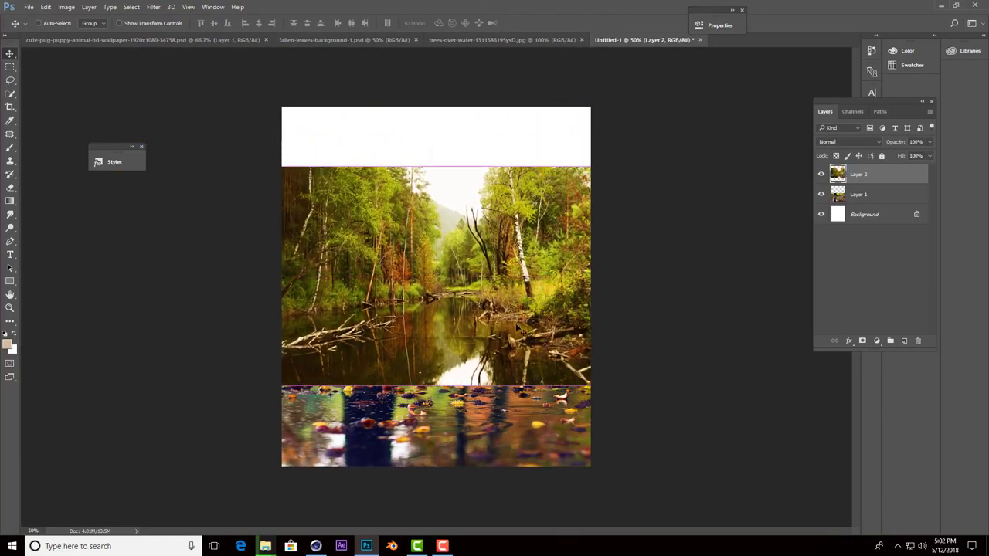
# Enlarge and position the forest layer to cover the upper three quarters of the canvas.
pyautogui.hotkey('ctrl', 't')
pyautogui.moveTo(627, 171); pyautogui.dragTo(696, 106)
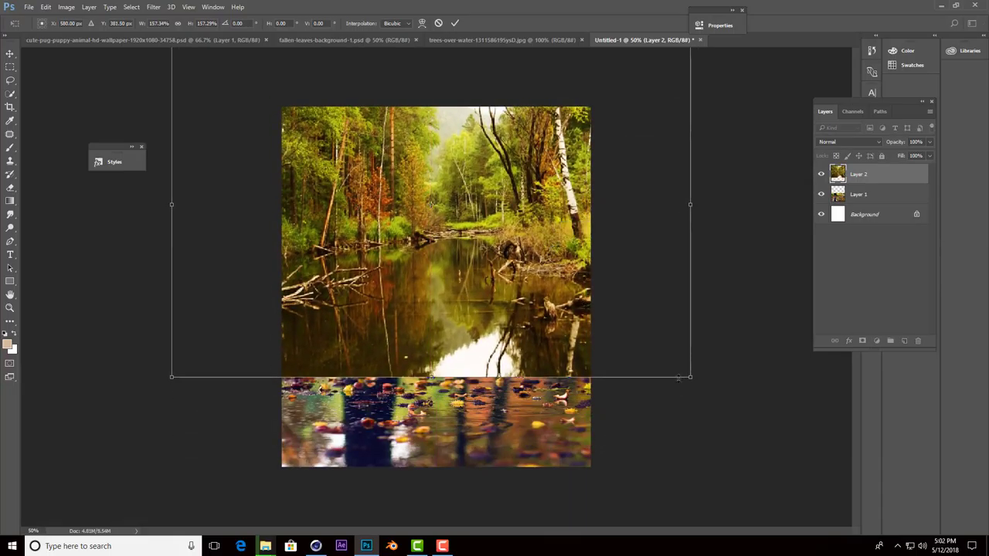
pyautogui.moveTo(689, 375); pyautogui.dragTo(728, 401)
pyautogui.moveTo(623, 376)
pyautogui.mouseDown()
pyautogui.moveTo(739, 368)
pyautogui.moveTo(754, 338)
pyautogui.moveTo(743, 348)
pyautogui.moveTo(733, 322)
pyautogui.moveTo(732, 352)
pyautogui.moveTo(451, 356)
pyautogui.mouseUp()
pyautogui.moveTo(595, 382)
pyautogui.mouseDown()
pyautogui.moveTo(620, 399)
pyautogui.moveTo(605, 381)
pyautogui.moveTo(642, 379)
pyautogui.mouseUp()
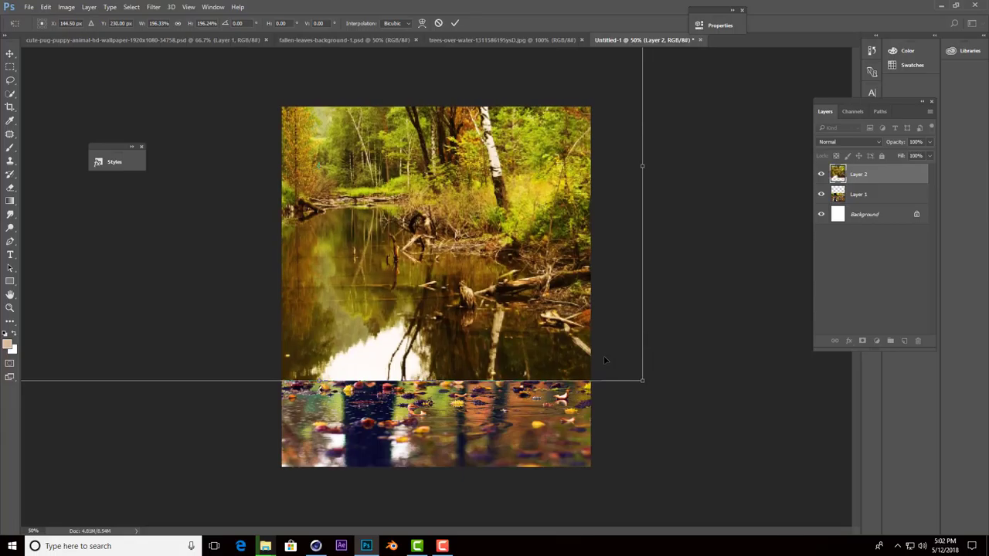
pyautogui.press('Return')
pyautogui.moveTo(530, 345); pyautogui.dragTo(531, 365)
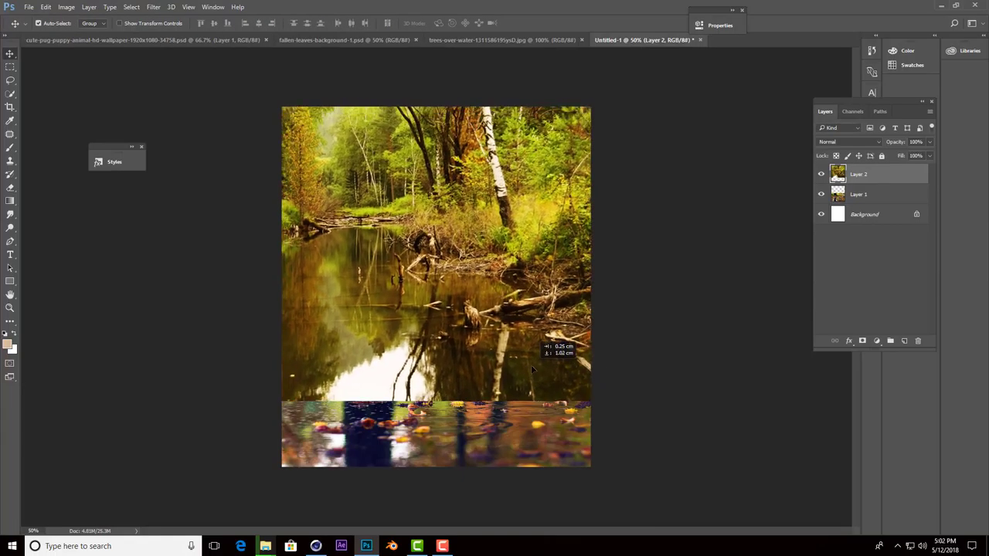
# Mask Layer 2 with a gradient so the forest fades softly into the leaf puddle.
pyautogui.click(862, 340)
pyautogui.click(10, 201)
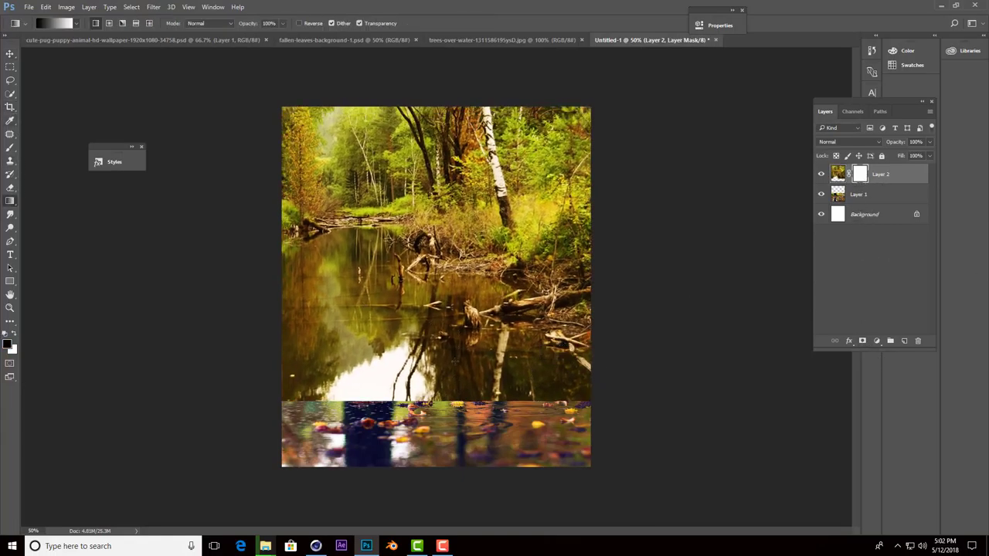
pyautogui.moveTo(428, 100); pyautogui.dragTo(430, 276)
pyautogui.hotkey('ctrl', 'z')
pyautogui.moveTo(442, 330)
pyautogui.mouseDown()
pyautogui.moveTo(446, 408)
pyautogui.moveTo(419, 401)
pyautogui.mouseUp()
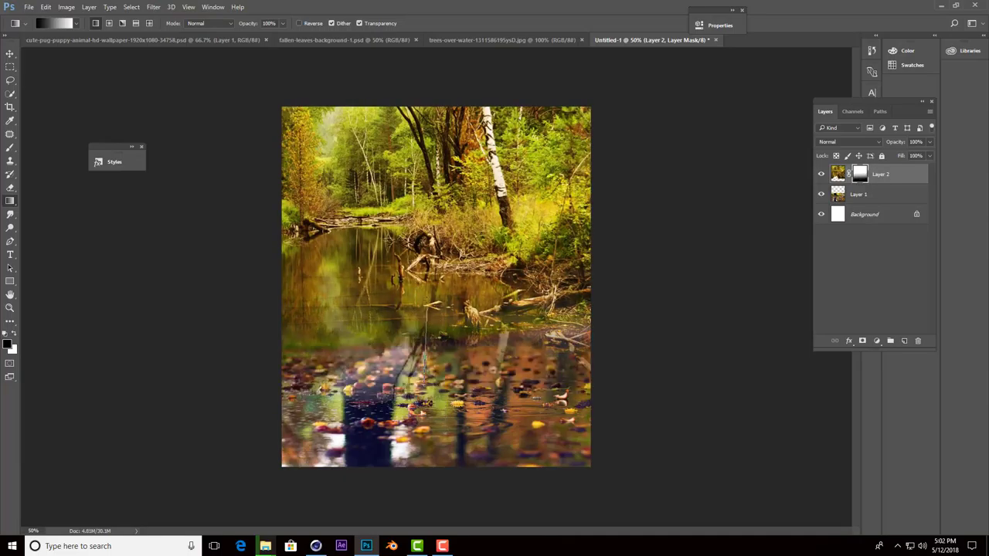
pyautogui.hotkey('ctrl', 'z')
pyautogui.hotkey('ctrl', 'z')
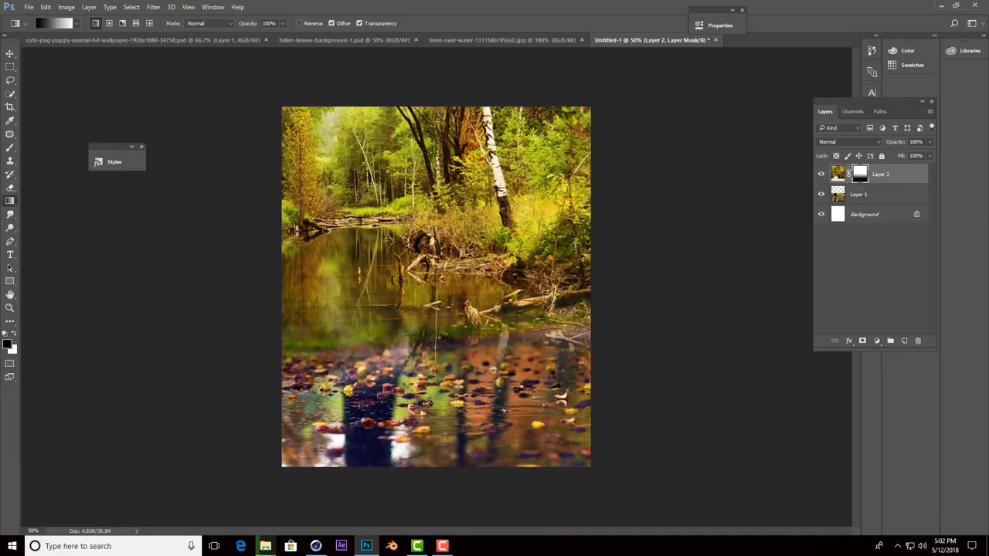
pyautogui.hotkey('ctrl', 'z')
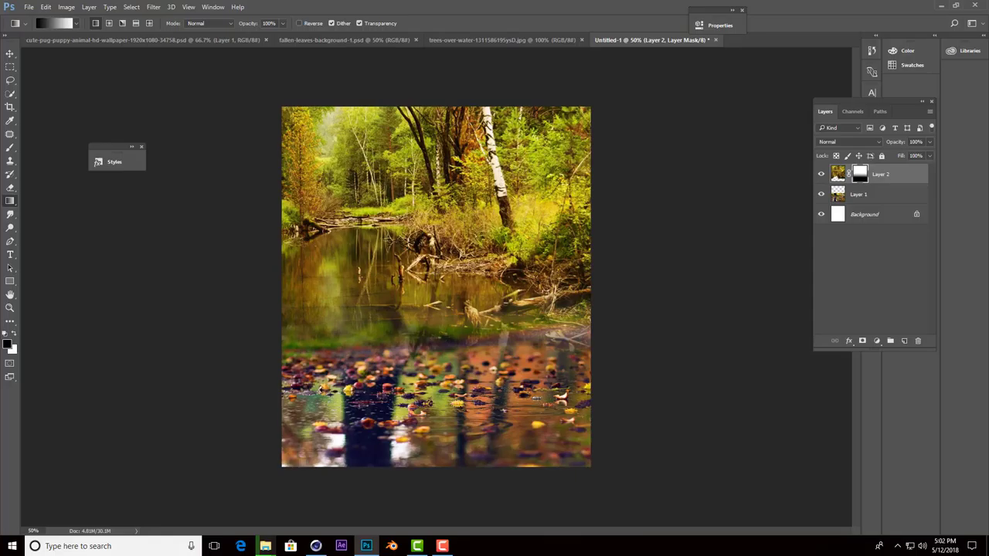
pyautogui.moveTo(442, 410); pyautogui.dragTo(443, 410)
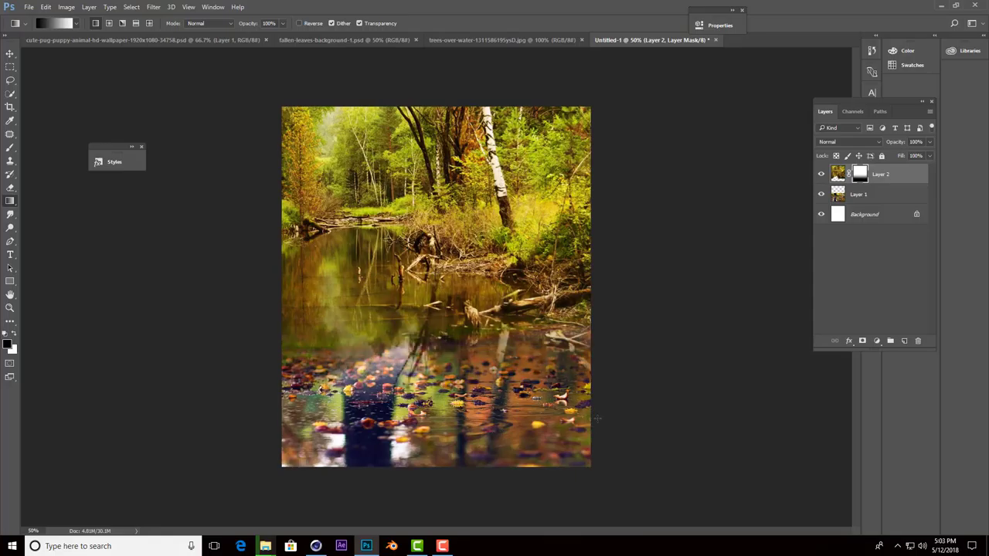
pyautogui.click(10, 53)
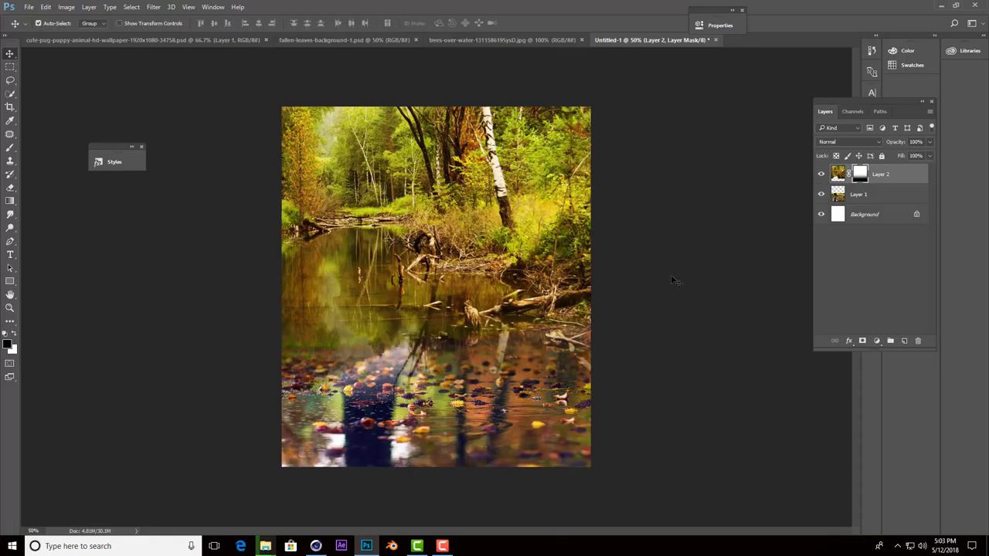
pyautogui.click(880, 194)
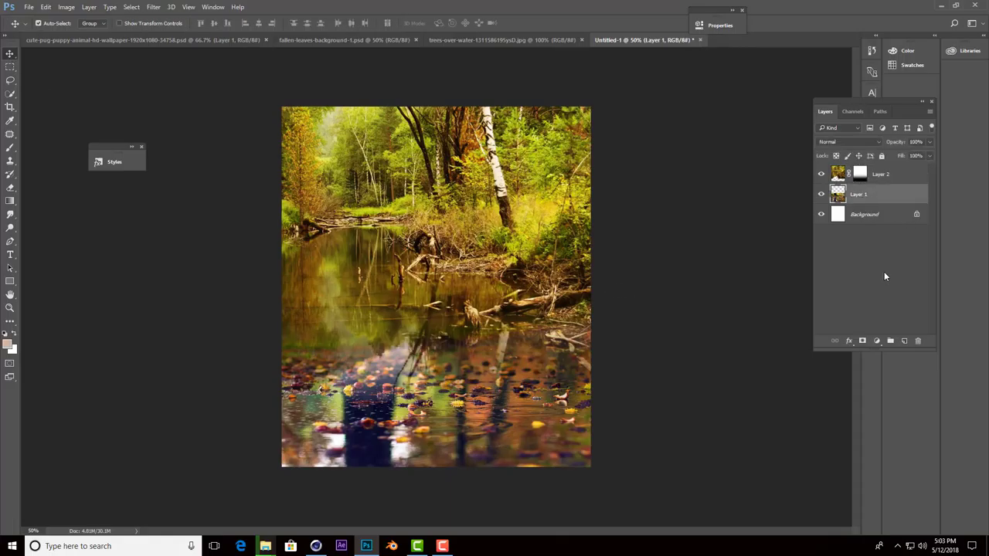
# Add a Hue/Saturation adjustment above Layer 1 with Saturation +23 and Lightness -27.
pyautogui.click(876, 340)
pyautogui.click(911, 216)
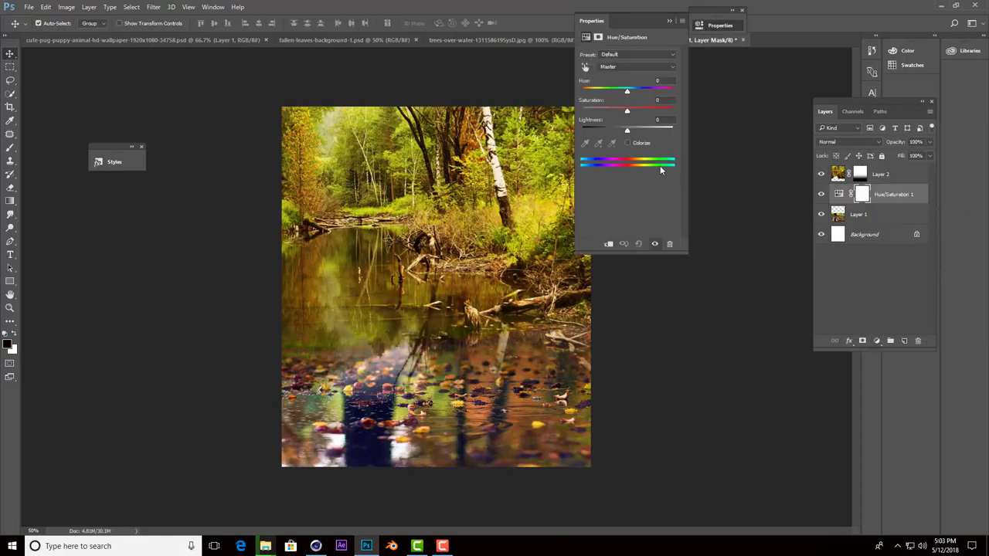
pyautogui.moveTo(627, 131)
pyautogui.mouseDown()
pyautogui.moveTo(617, 131)
pyautogui.moveTo(633, 113)
pyautogui.mouseUp()
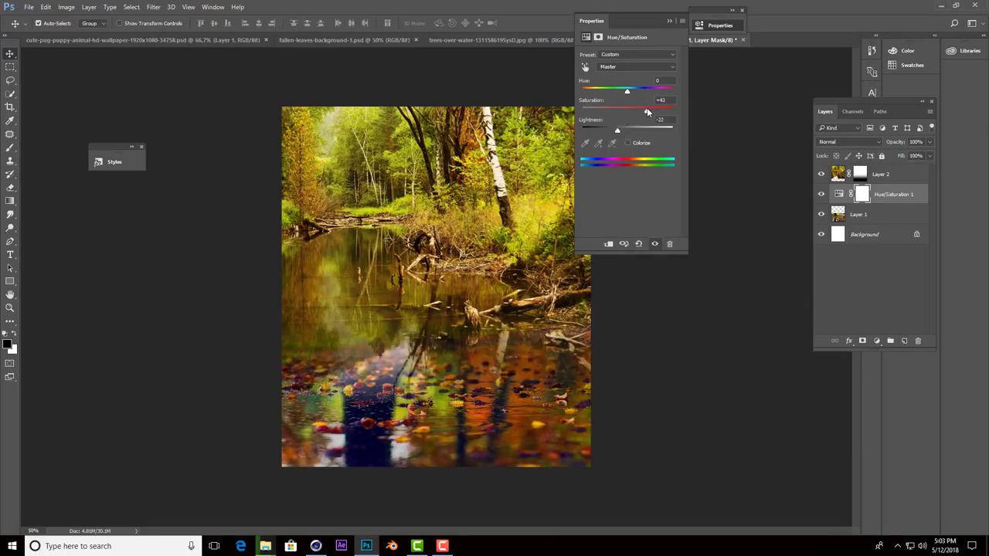
pyautogui.moveTo(639, 112); pyautogui.dragTo(614, 130)
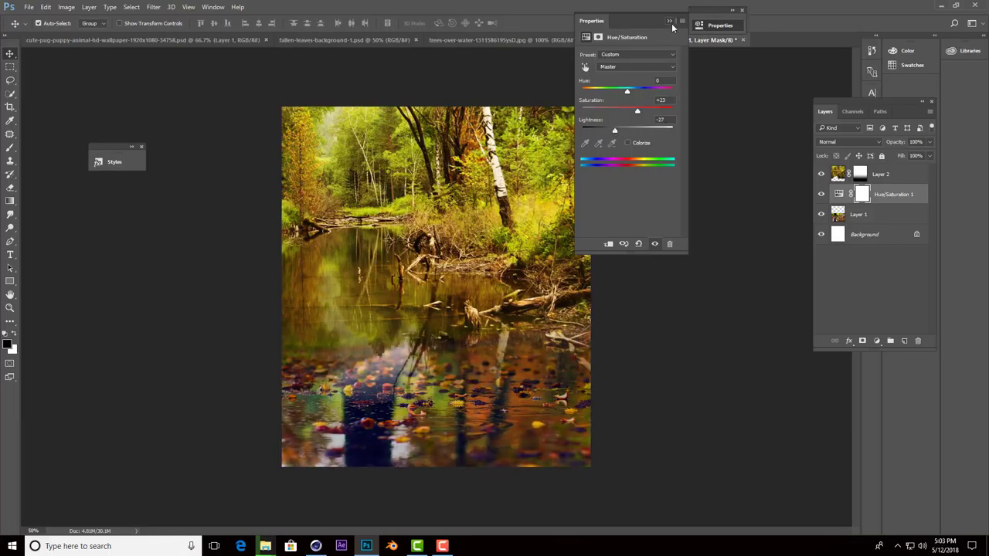
pyautogui.click(669, 21)
# Add a Hue/Saturation adjustment clipped to Layer 2 with Saturation -9 and Lightness -36.
pyautogui.click(888, 174)
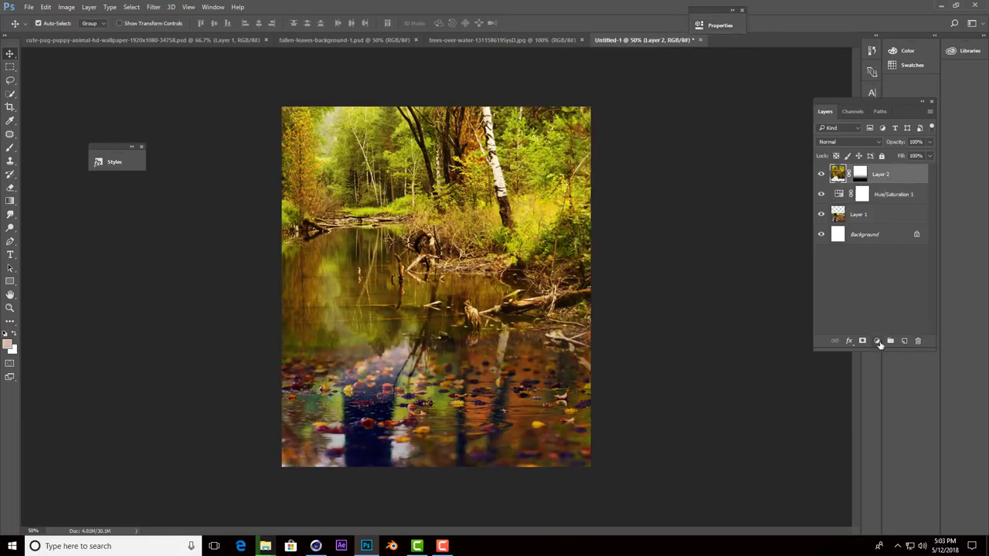
pyautogui.click(879, 342)
pyautogui.click(920, 218)
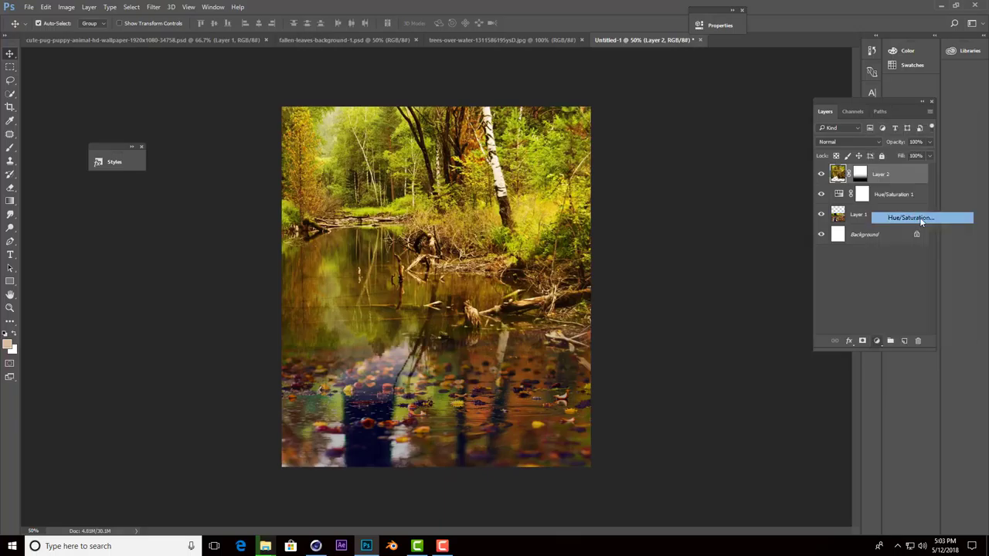
pyautogui.click(607, 243)
pyautogui.moveTo(628, 112)
pyautogui.mouseDown()
pyautogui.moveTo(635, 108)
pyautogui.moveTo(613, 112)
pyautogui.moveTo(614, 132)
pyautogui.moveTo(621, 112)
pyautogui.moveTo(611, 129)
pyautogui.moveTo(643, 107)
pyautogui.moveTo(617, 112)
pyautogui.mouseUp()
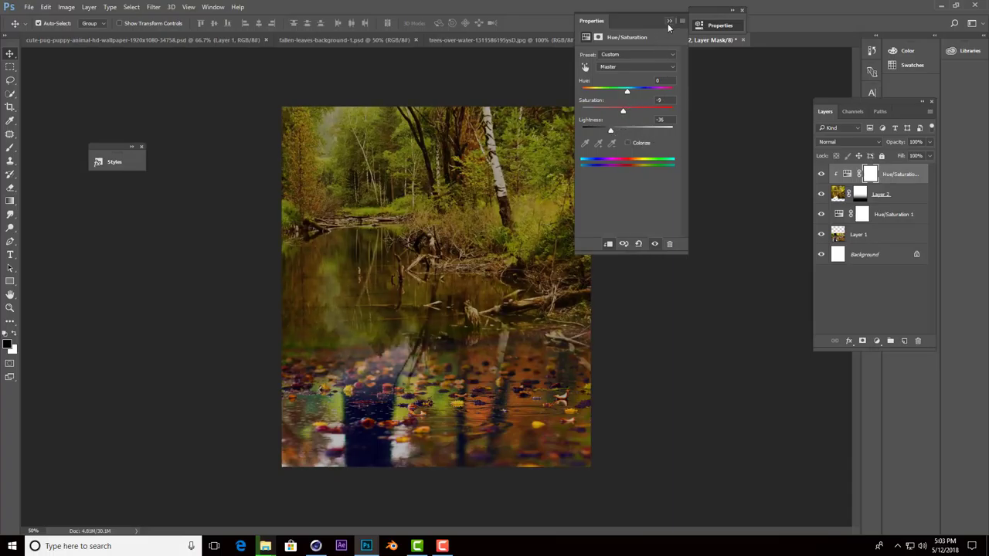
pyautogui.click(669, 22)
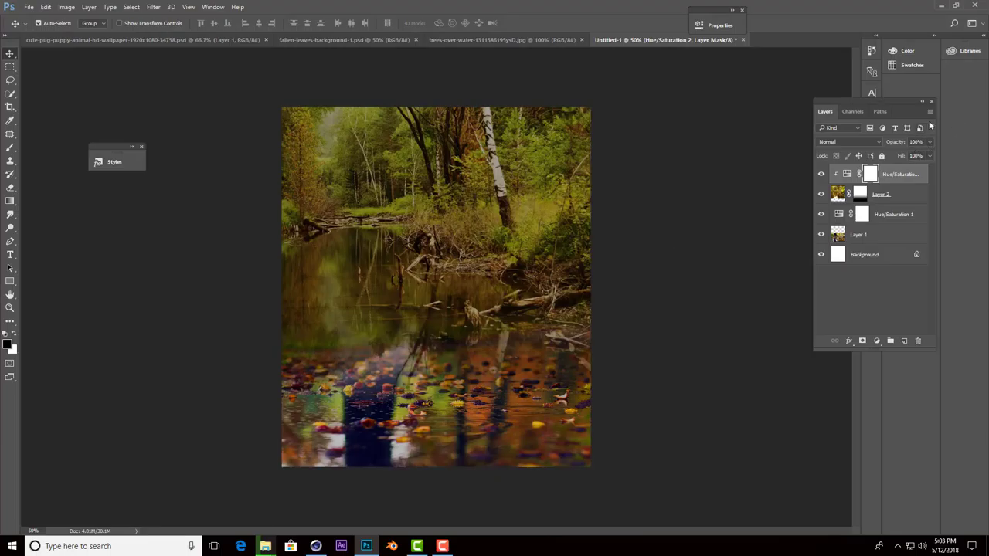
# Apply a 7.2-pixel Gaussian Blur to the forest layer, Layer 2.
pyautogui.click(876, 341)
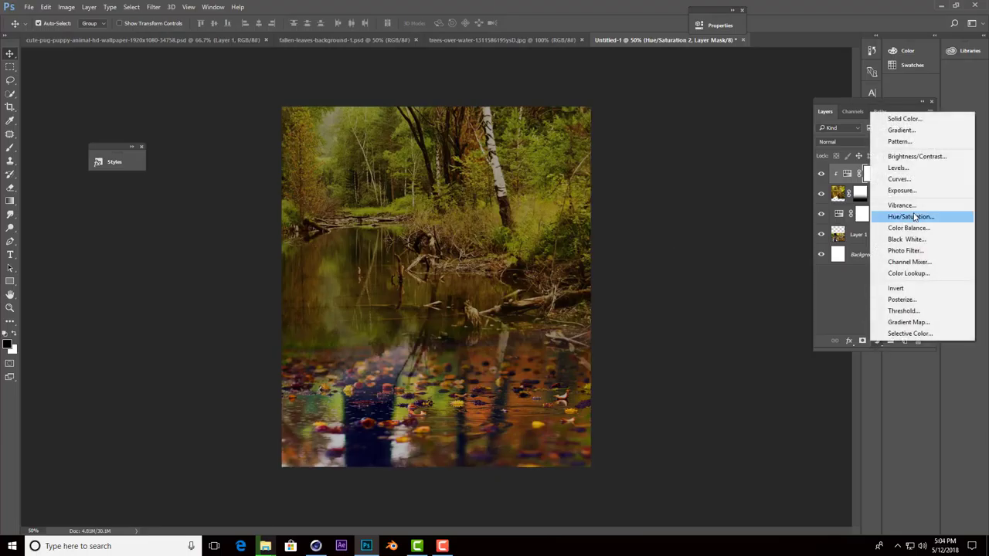
pyautogui.press('Escape')
pyautogui.click(838, 194)
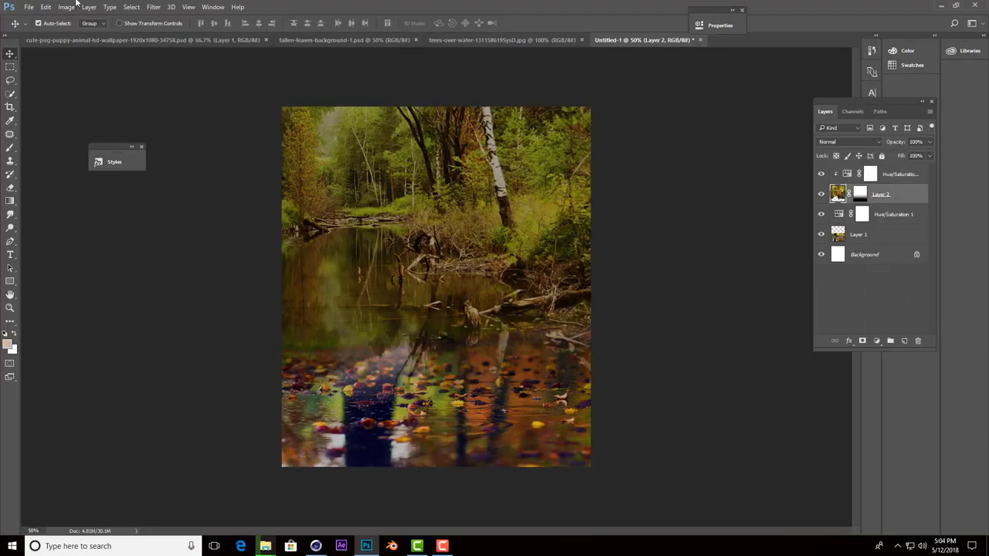
pyautogui.click(153, 7)
pyautogui.click(332, 156)
pyautogui.moveTo(688, 271); pyautogui.dragTo(693, 268)
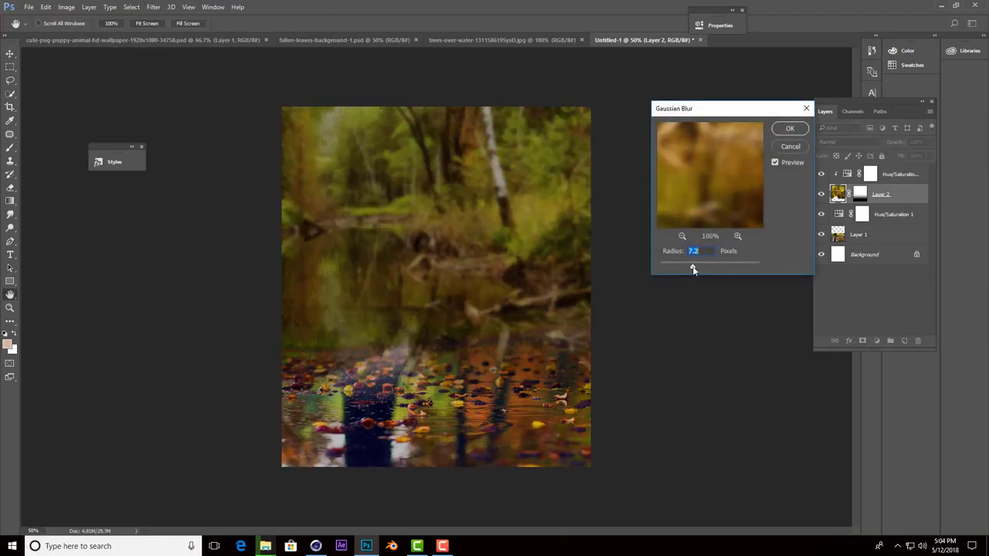
pyautogui.click(789, 129)
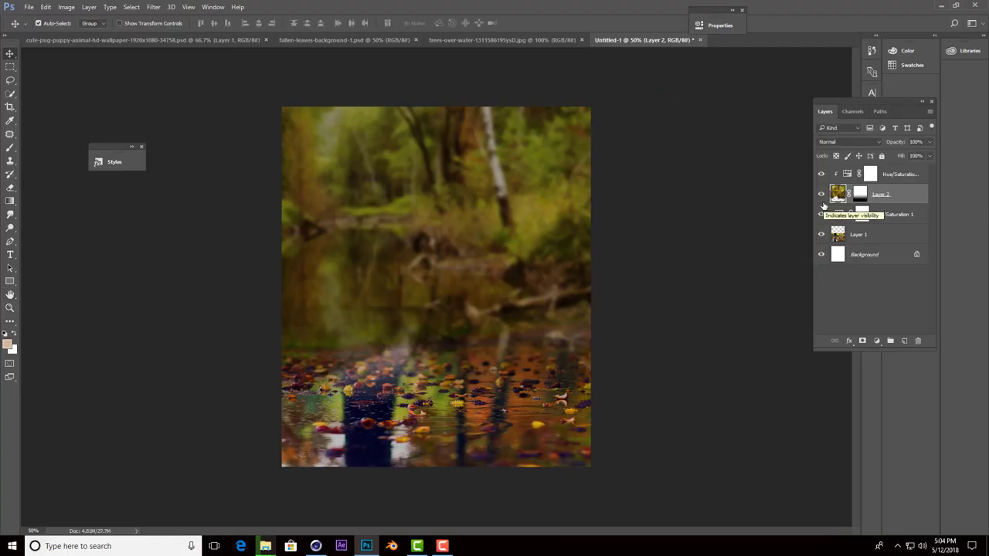
# Enlarge Layer 1 to about 130% and shift it so the leaves fill the bottom.
pyautogui.click(873, 239)
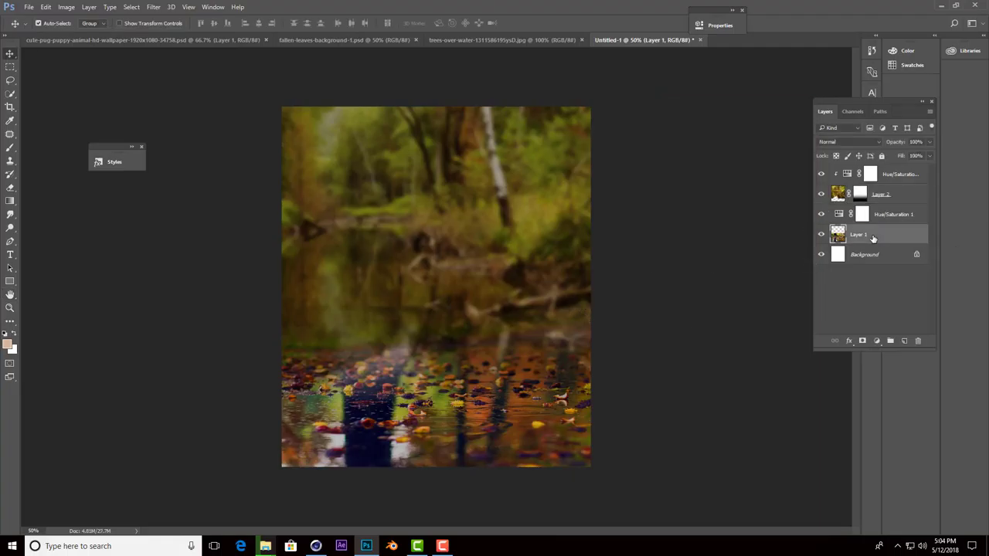
pyautogui.hotkey('ctrl', 't')
pyautogui.moveTo(530, 404); pyautogui.dragTo(433, 410)
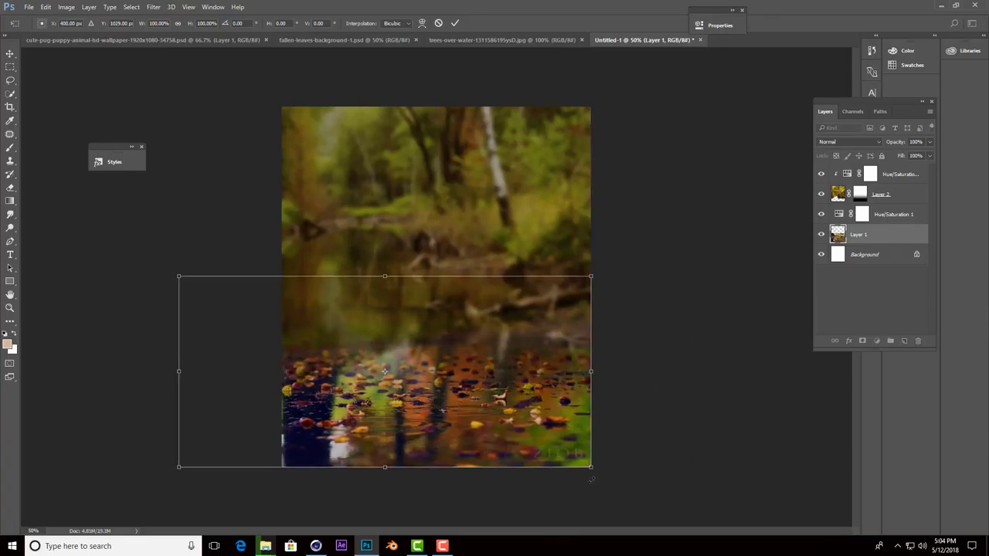
pyautogui.moveTo(591, 466); pyautogui.dragTo(656, 468)
pyautogui.moveTo(599, 433)
pyautogui.mouseDown()
pyautogui.moveTo(564, 443)
pyautogui.moveTo(569, 453)
pyautogui.mouseUp()
pyautogui.press('Return')
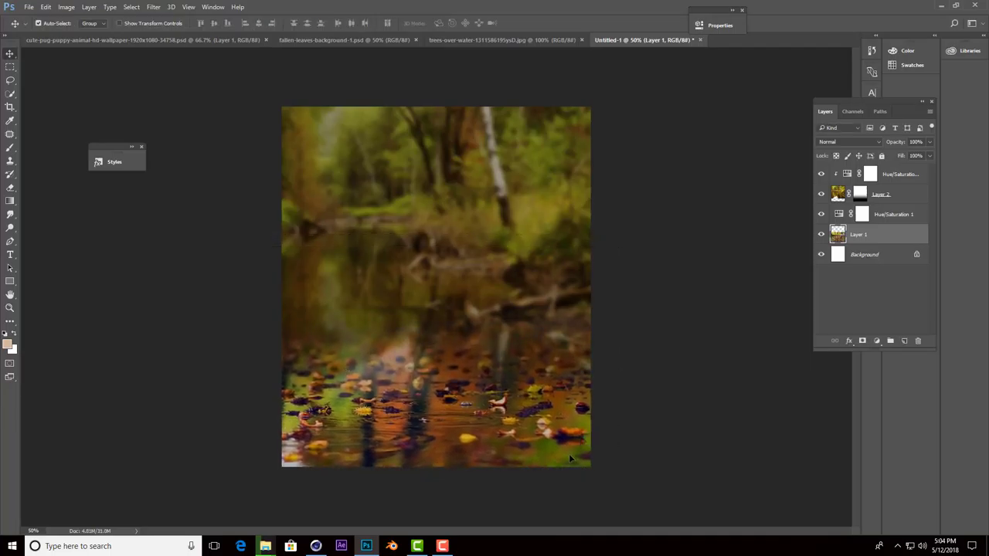
# Add a top Hue/Saturation layer at Saturation -1, Lightness -18, and close the trees-over-water document.
pyautogui.click(896, 176)
pyautogui.click(876, 341)
pyautogui.click(900, 227)
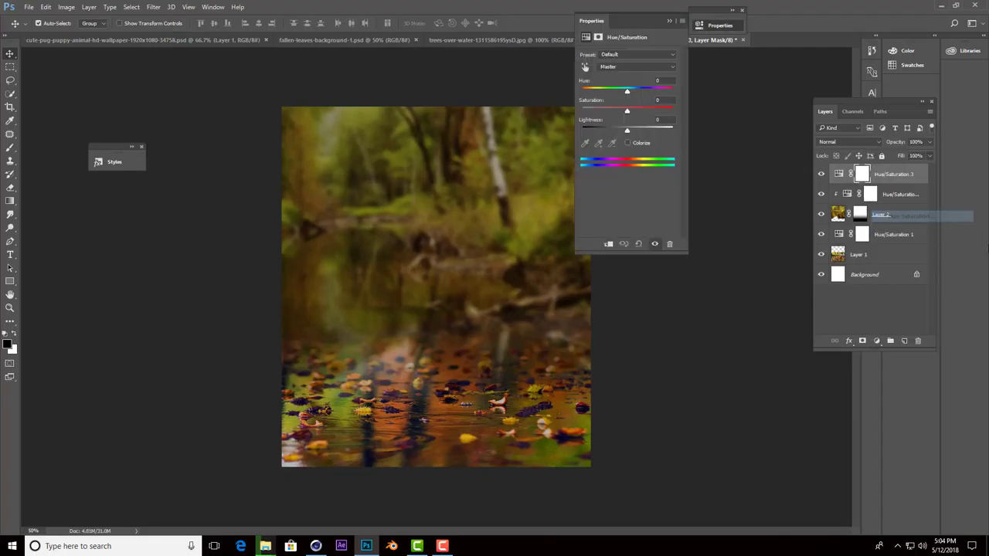
pyautogui.moveTo(626, 129)
pyautogui.mouseDown()
pyautogui.moveTo(618, 131)
pyautogui.moveTo(618, 116)
pyautogui.moveTo(619, 132)
pyautogui.mouseUp()
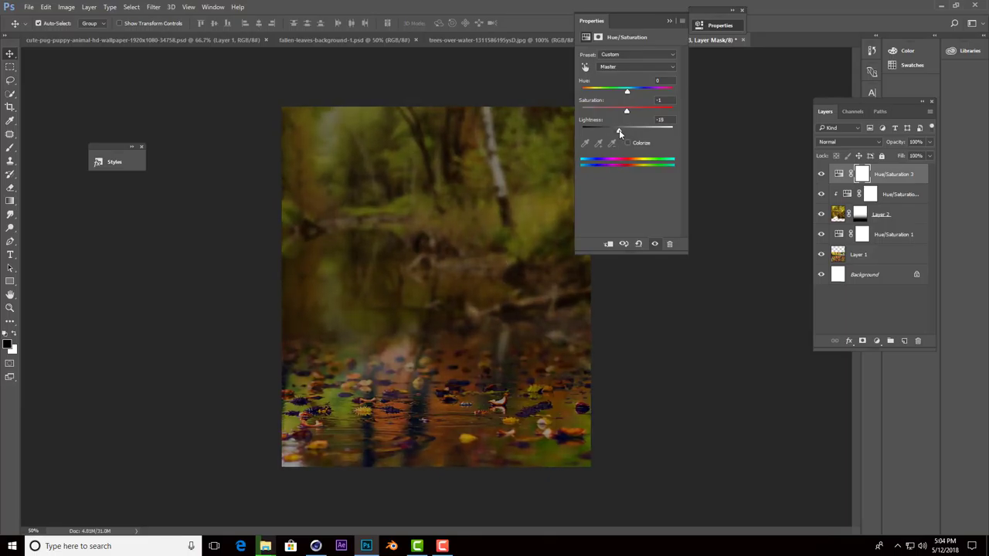
pyautogui.click(669, 21)
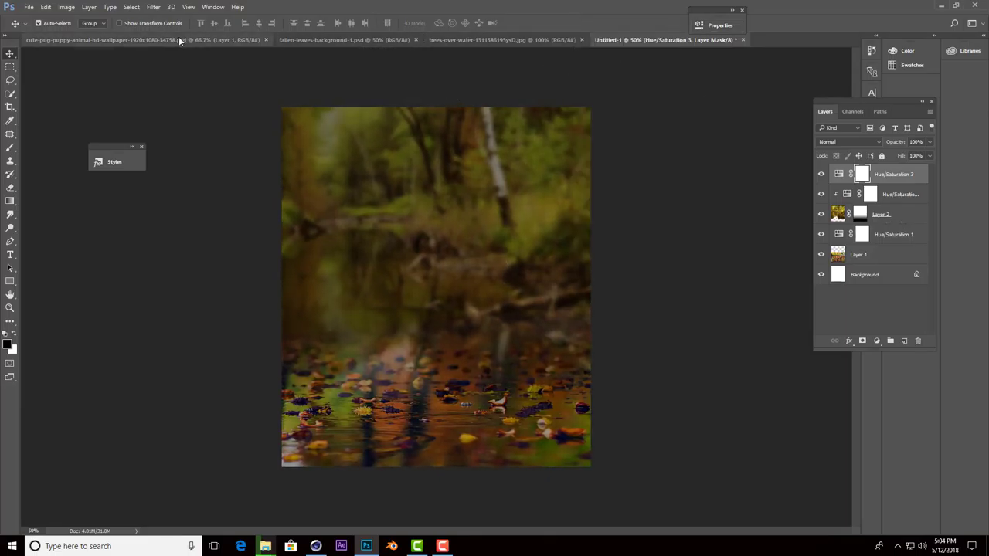
pyautogui.click(477, 40)
pyautogui.click(580, 39)
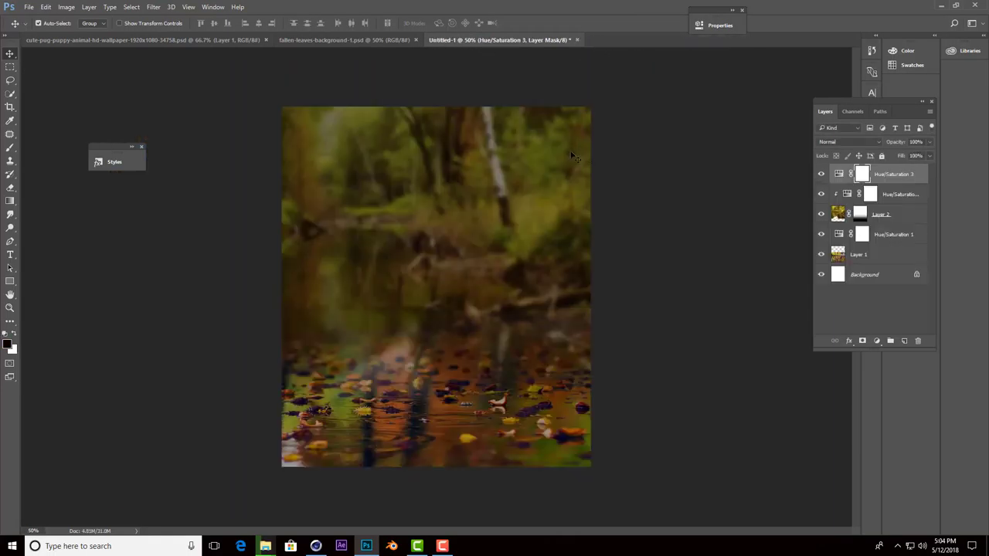
# Copy the fallen-leaf photo and cut-out leaf in as Layers 3 and 4, scaled to the lower canvas.
pyautogui.click(324, 40)
pyautogui.click(822, 190)
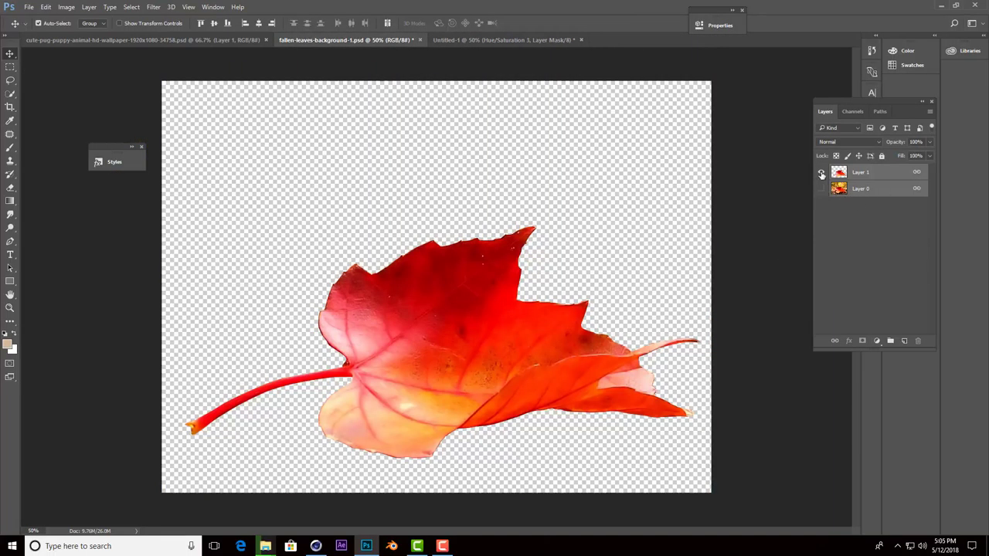
pyautogui.click(822, 190)
pyautogui.moveTo(470, 319); pyautogui.dragTo(484, 273)
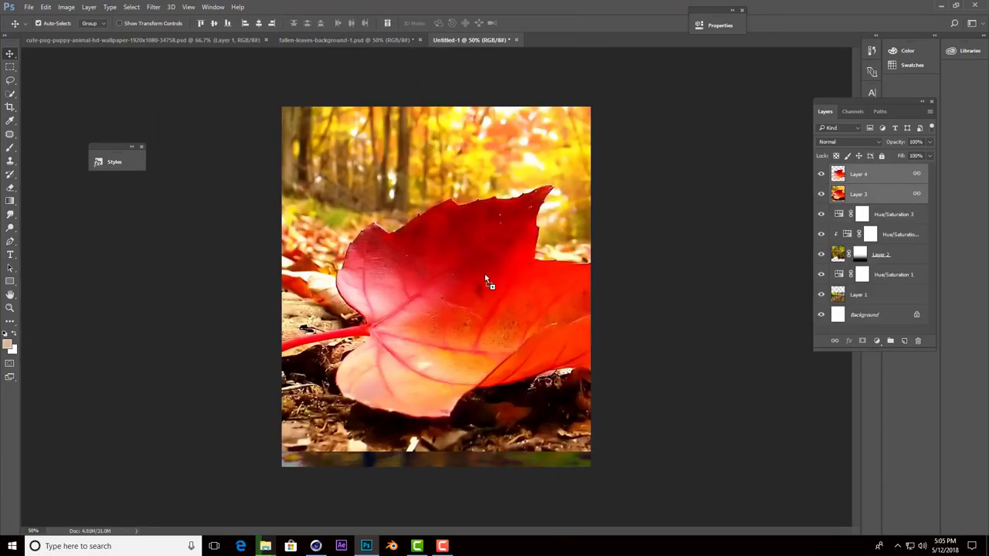
pyautogui.hotkey('ctrl', 't')
pyautogui.moveTo(728, 453)
pyautogui.mouseDown()
pyautogui.moveTo(635, 397)
pyautogui.moveTo(595, 435)
pyautogui.mouseUp()
pyautogui.moveTo(558, 400); pyautogui.dragTo(558, 431)
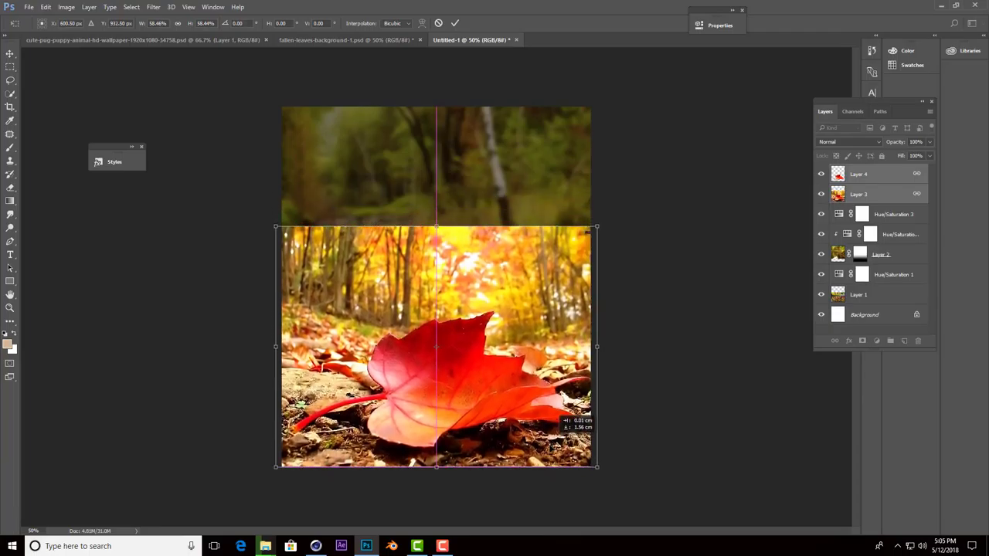
pyautogui.press('Return')
pyautogui.click(858, 196)
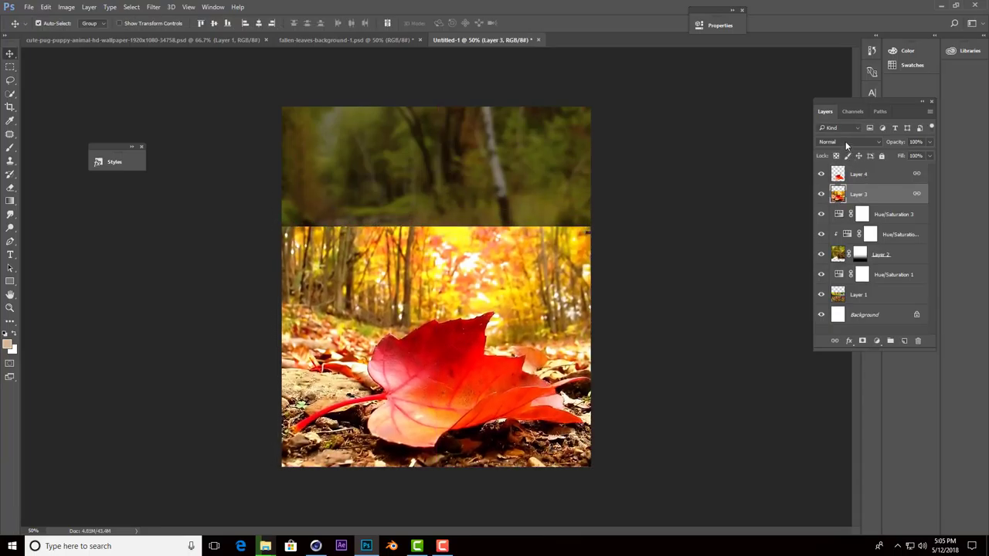
# Set Layer 3 to Multiply blending at 79% opacity.
pyautogui.click(845, 143)
pyautogui.click(845, 143)
pyautogui.click(845, 142)
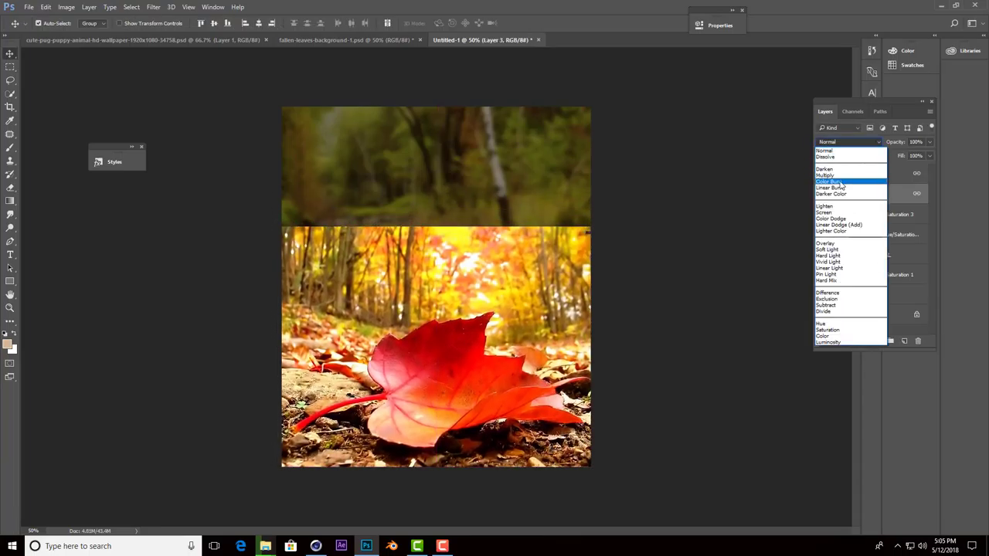
pyautogui.click(839, 177)
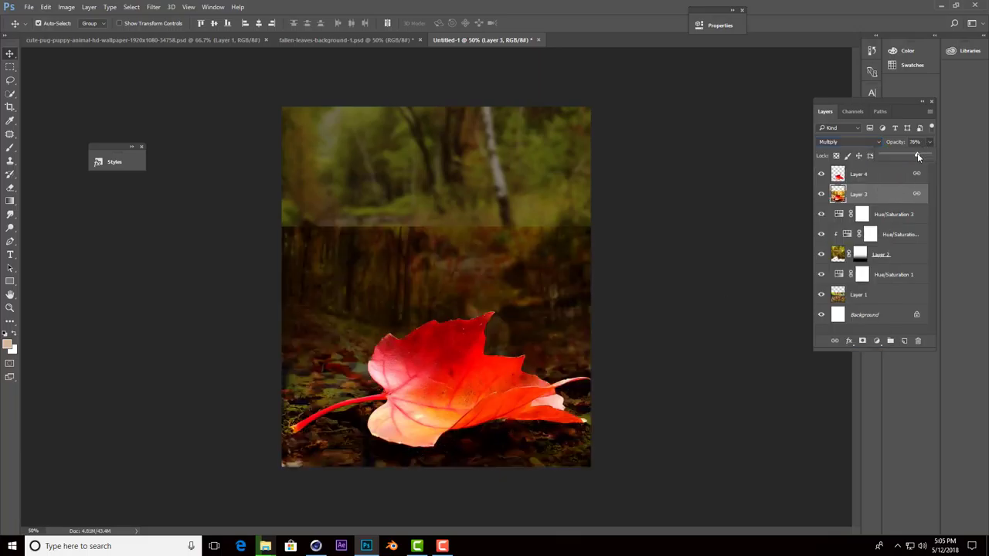
pyautogui.moveTo(919, 156); pyautogui.dragTo(912, 157)
pyautogui.click(863, 195)
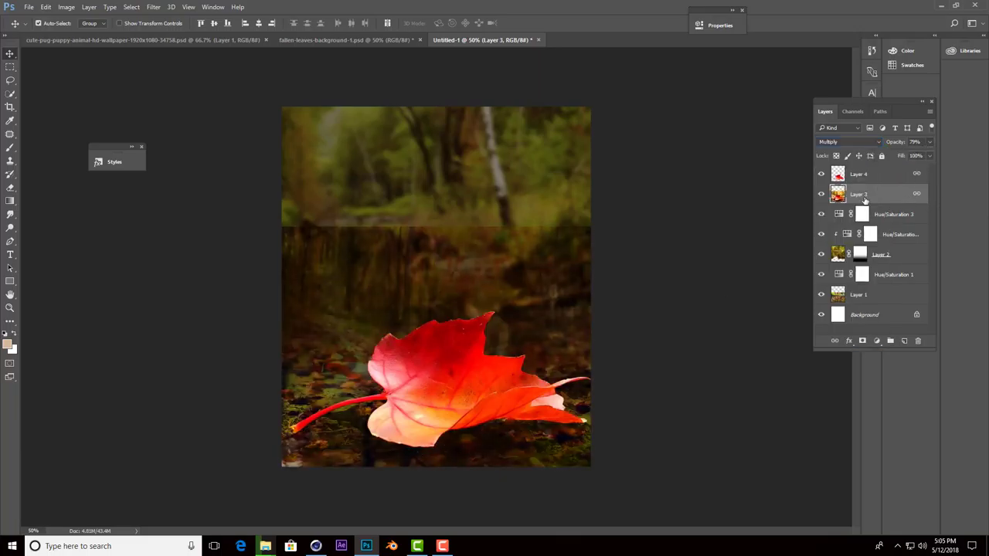
# Mask Layer 3 and paint black around the red leaf to hide the photo's background.
pyautogui.click(863, 340)
pyautogui.press('b')
pyautogui.moveTo(441, 209)
pyautogui.mouseDown()
pyautogui.moveTo(464, 221)
pyautogui.moveTo(419, 265)
pyautogui.moveTo(409, 247)
pyautogui.moveTo(518, 260)
pyautogui.moveTo(525, 302)
pyautogui.mouseUp()
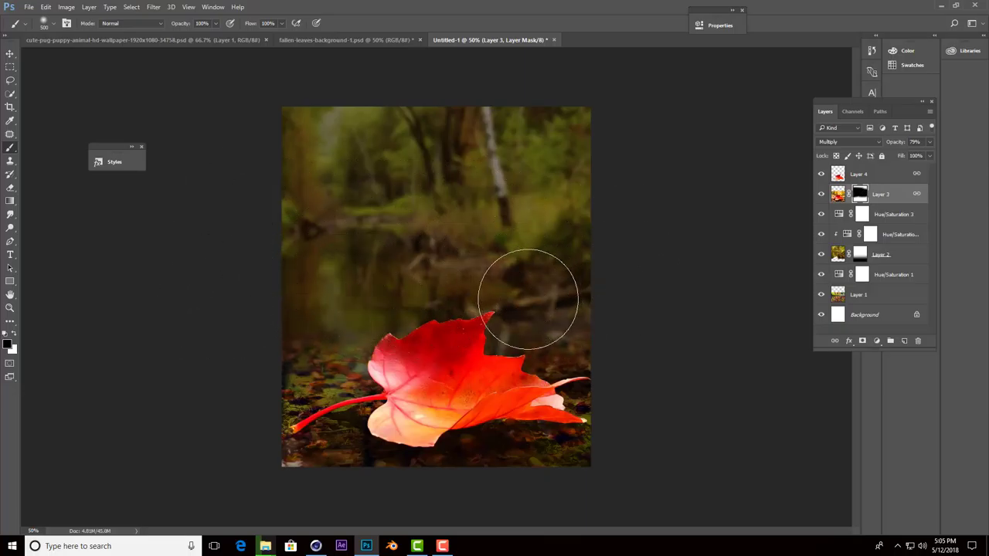
pyautogui.moveTo(231, 364); pyautogui.dragTo(496, 309)
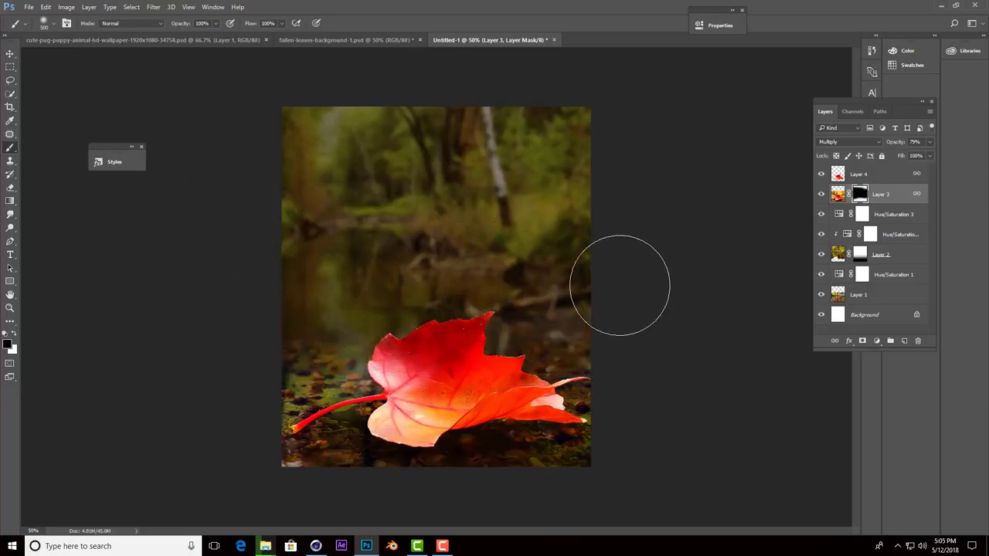
pyautogui.moveTo(325, 319)
pyautogui.mouseDown()
pyautogui.moveTo(265, 474)
pyautogui.moveTo(342, 490)
pyautogui.moveTo(316, 477)
pyautogui.mouseUp()
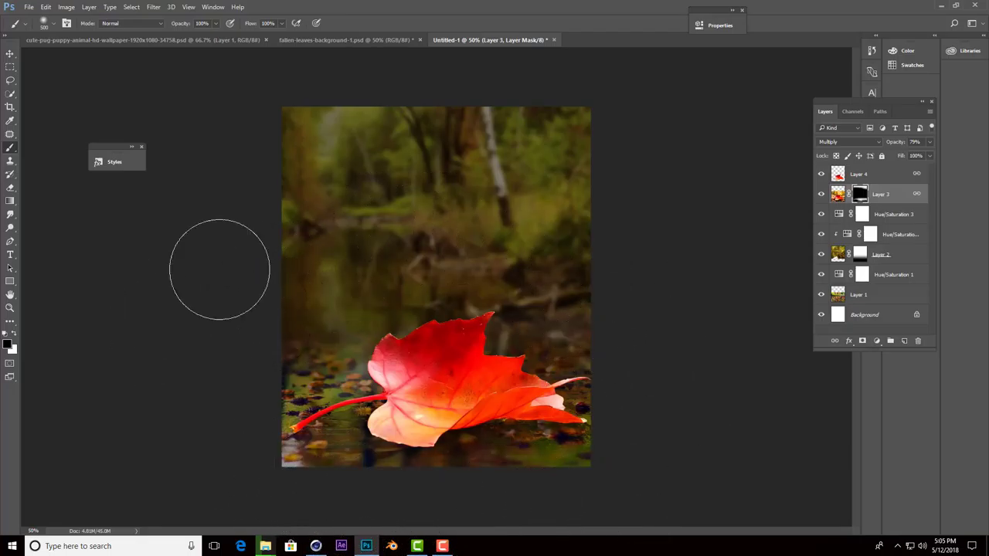
pyautogui.click(838, 194)
pyautogui.click(930, 142)
pyautogui.click(934, 159)
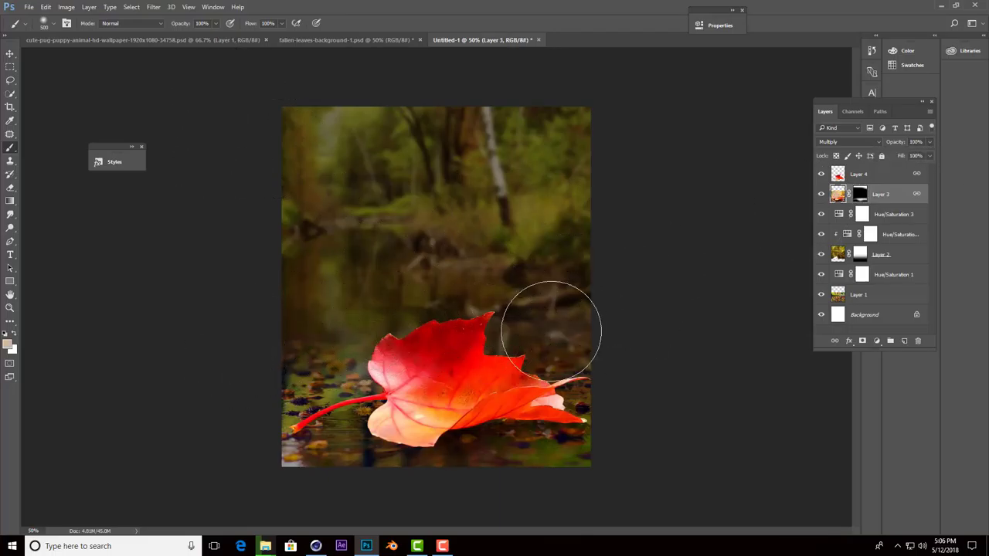
pyautogui.click(10, 53)
pyautogui.click(653, 325)
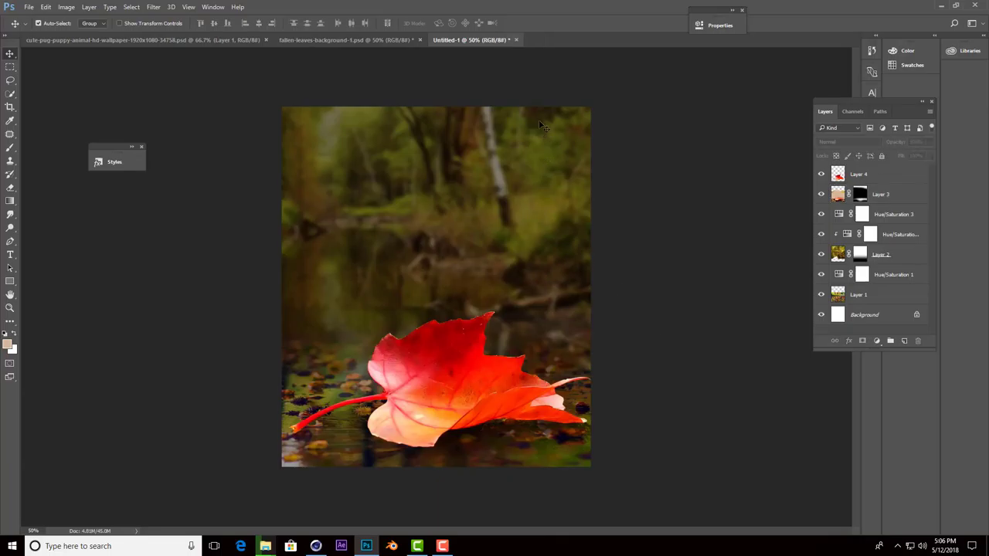
# On Layer 4, zoom in and start a pen path from the leaf's tip along its edge.
pyautogui.click(899, 183)
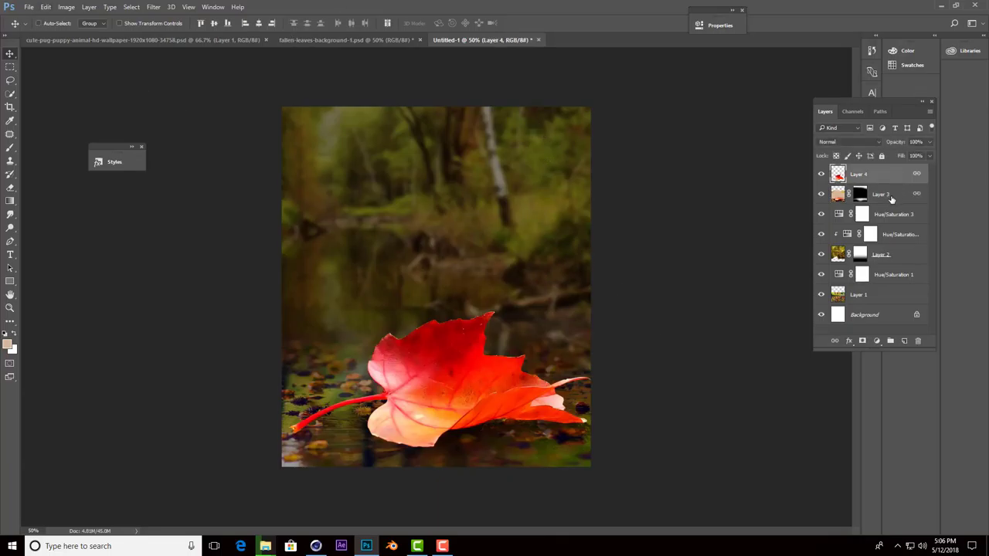
pyautogui.scroll(2, 560, 386)
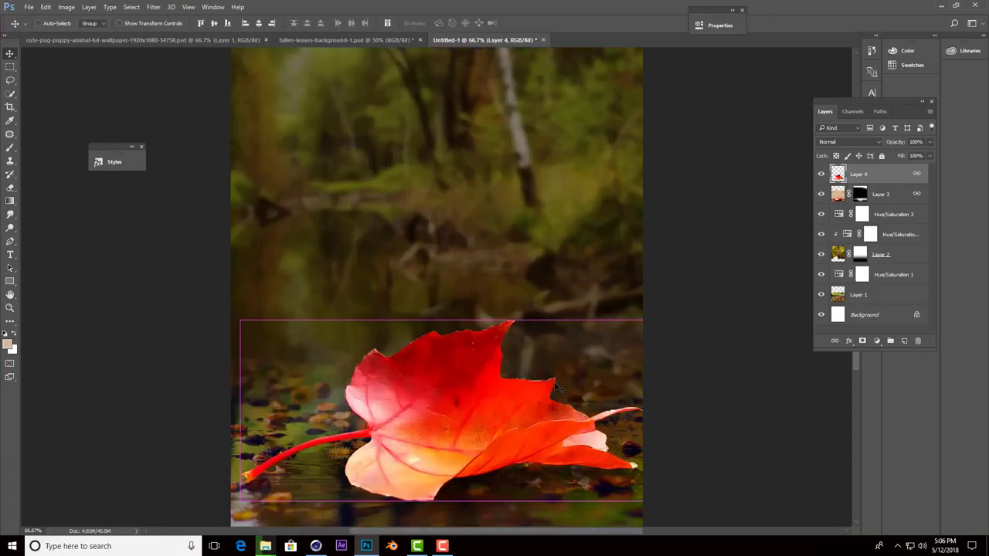
pyautogui.scroll(2, 534, 379)
pyautogui.scroll(2, 468, 201)
pyautogui.scroll(2, 512, 240)
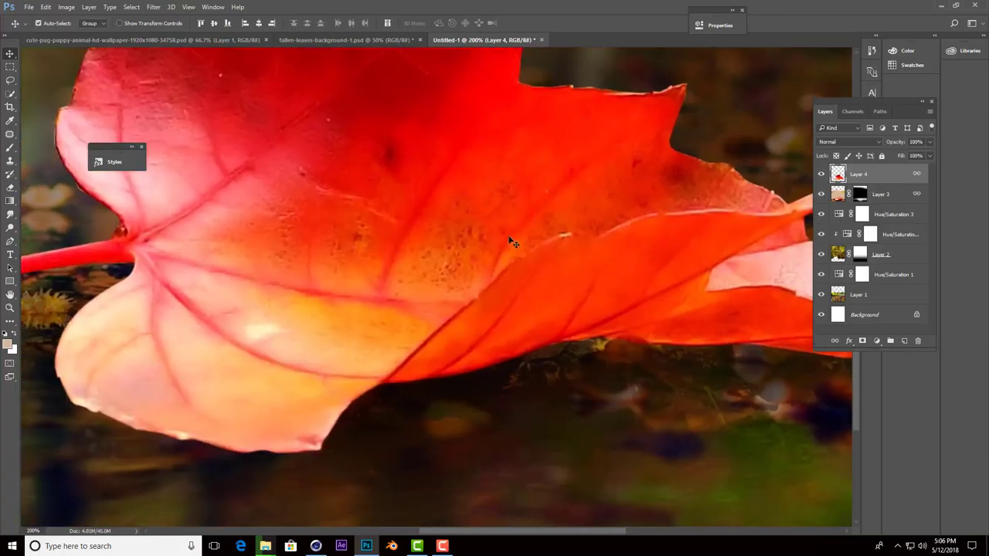
pyautogui.press('p')
pyautogui.click(322, 453)
pyautogui.scroll(1, 323, 453)
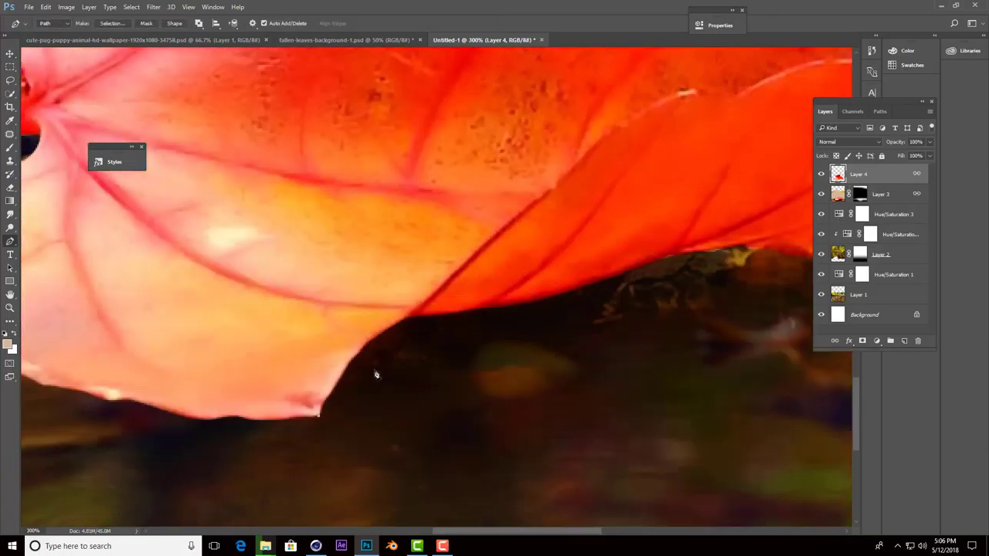
pyautogui.moveTo(336, 392); pyautogui.dragTo(383, 332)
# Continue the pen path along the leaf's lower edge and the dark water beneath it.
pyautogui.moveTo(508, 228); pyautogui.dragTo(555, 196)
pyautogui.moveTo(676, 93); pyautogui.dragTo(346, 241)
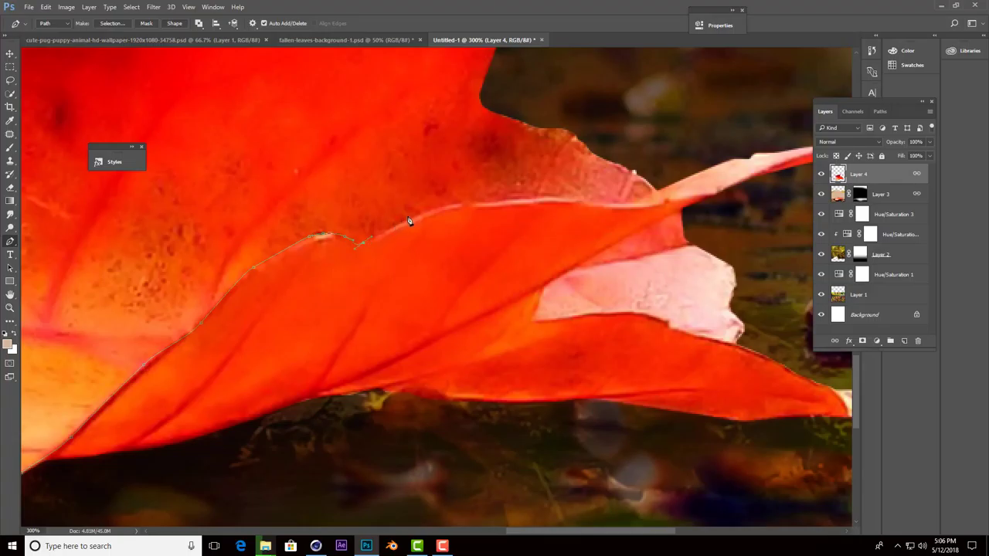
pyautogui.moveTo(409, 222); pyautogui.dragTo(450, 209)
pyautogui.moveTo(717, 154); pyautogui.dragTo(591, 294)
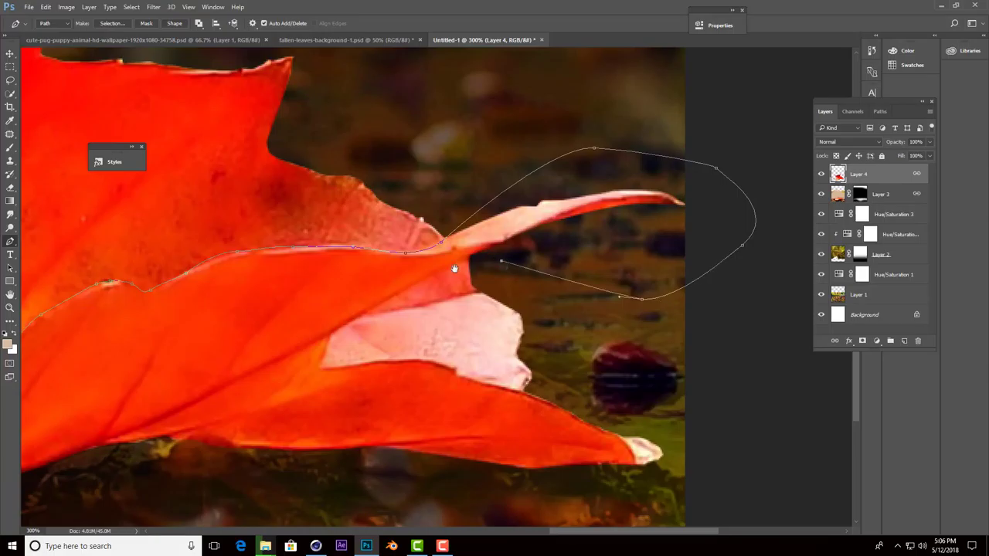
pyautogui.moveTo(456, 267)
pyautogui.mouseDown()
pyautogui.moveTo(680, 235)
pyautogui.moveTo(658, 255)
pyautogui.mouseUp()
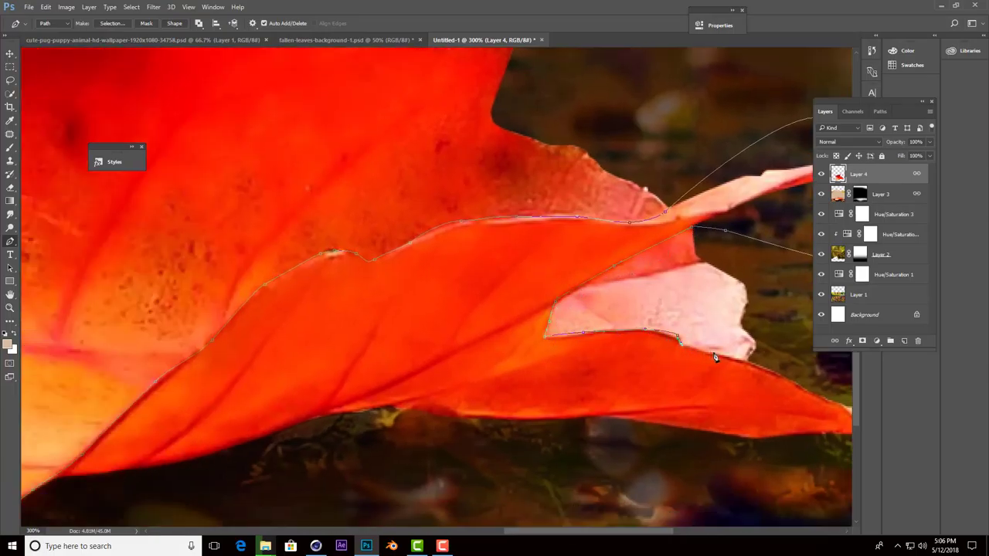
pyautogui.moveTo(749, 367); pyautogui.dragTo(448, 289)
pyautogui.click(618, 452)
pyautogui.scroll(-3, 622, 320)
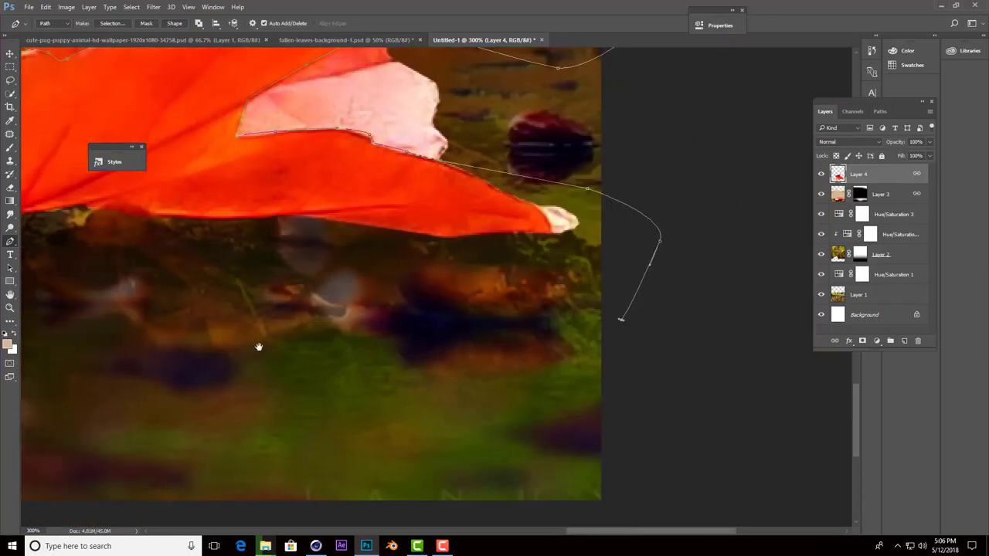
pyautogui.scroll(1, 634, 257)
pyautogui.hotkey('ctrl', 'z')
pyautogui.hotkey('ctrl', 'z')
pyautogui.hotkey('ctrl', 'z')
pyautogui.click(533, 248)
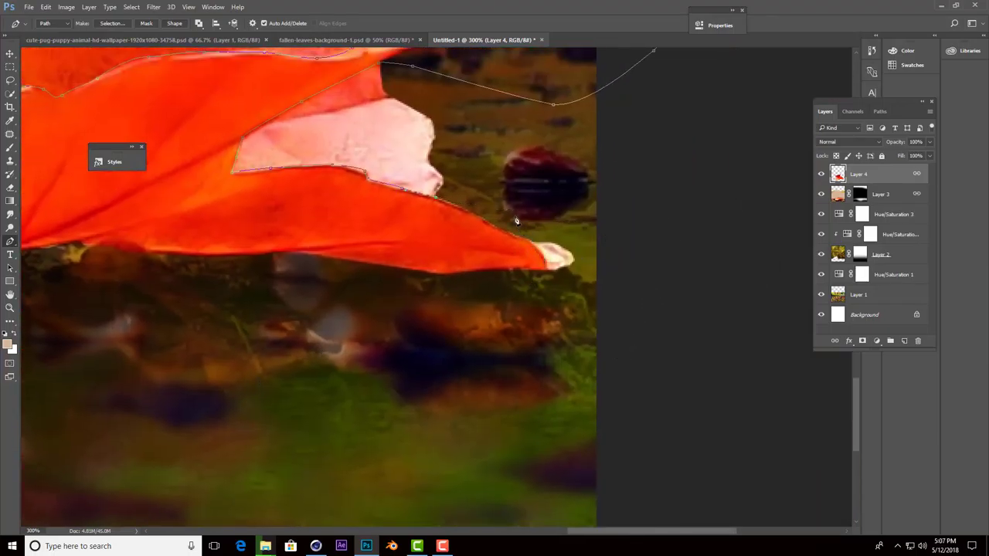
pyautogui.hscroll(-3, 620, 298)
pyautogui.scroll(-3, 397, 247)
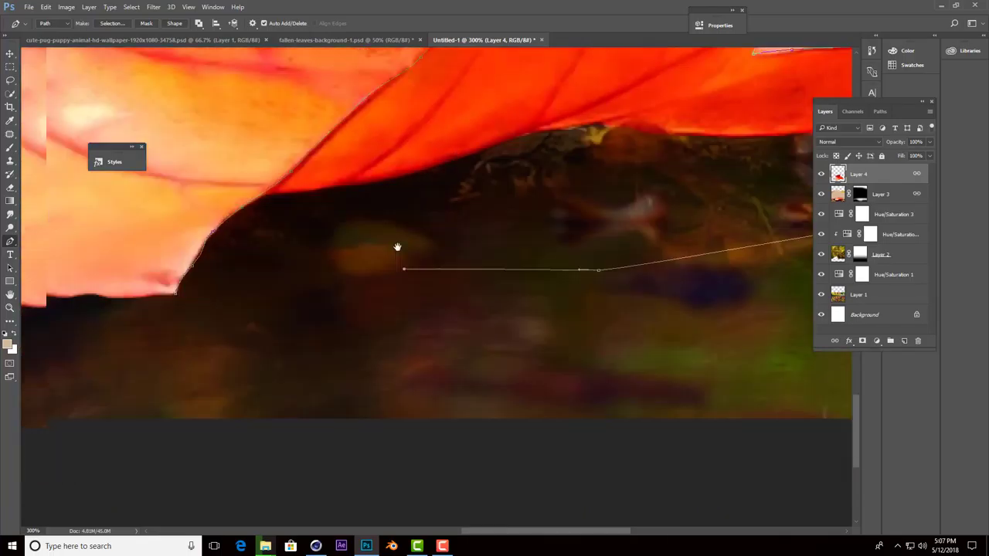
pyautogui.scroll(-1, 297, 262)
# Close the path, load it as a selection, and add a new empty Layer 5.
pyautogui.click(289, 259)
pyautogui.hotkey('ctrl', 'Return')
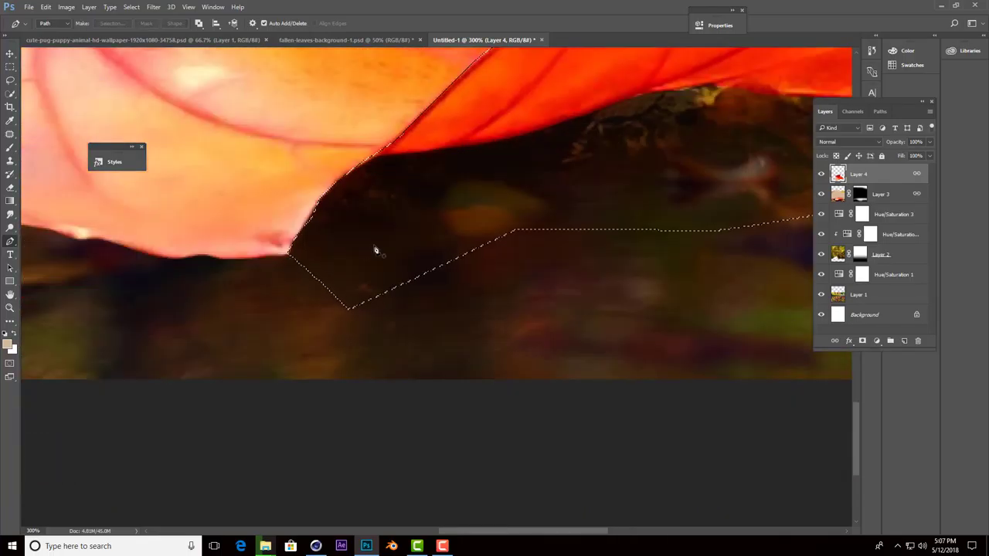
pyautogui.press('l')
pyautogui.rightClick(476, 128)
pyautogui.click(533, 207)
# Group Layers 3, 4 and 5 into a new group named 'Leave'.
pyautogui.hotkey('ctrl', '-')
pyautogui.hotkey('ctrl', '-')
pyautogui.hotkey('ctrl', '-')
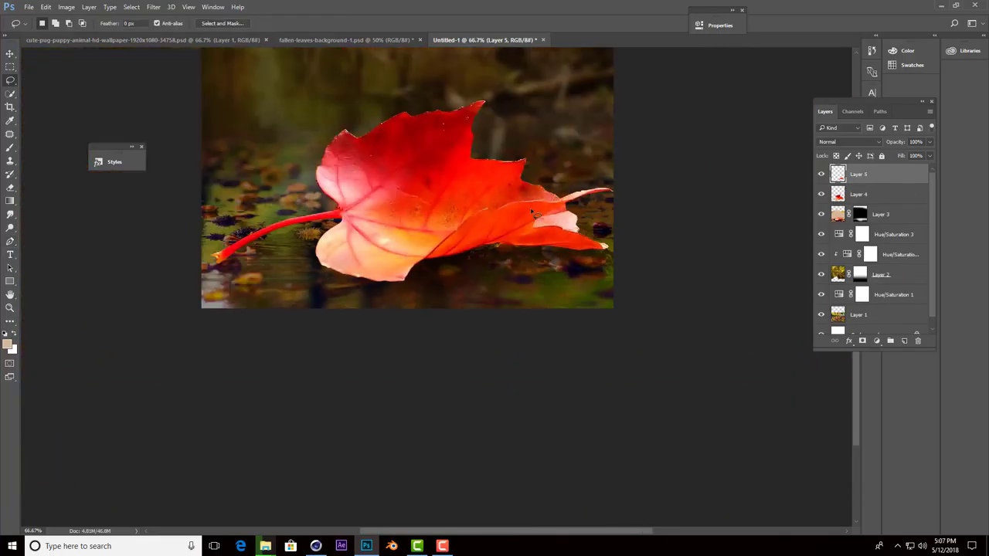
pyautogui.click(821, 194)
pyautogui.click(821, 194)
pyautogui.moveTo(438, 199); pyautogui.dragTo(411, 221)
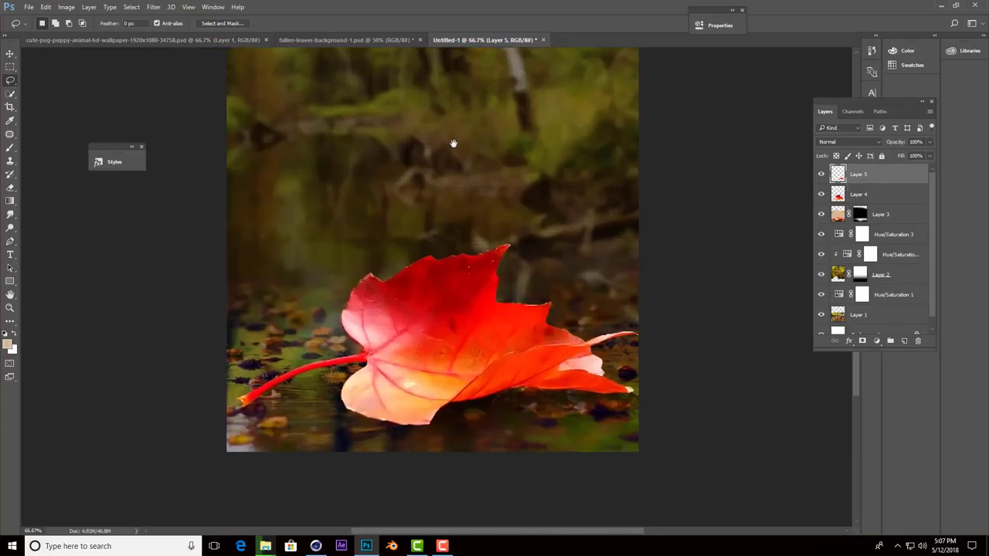
pyautogui.press('v')
pyautogui.keyDown('shift'); pyautogui.click(882, 214); pyautogui.keyUp('shift')
pyautogui.moveTo(886, 220); pyautogui.dragTo(890, 340)
pyautogui.write('Leave')
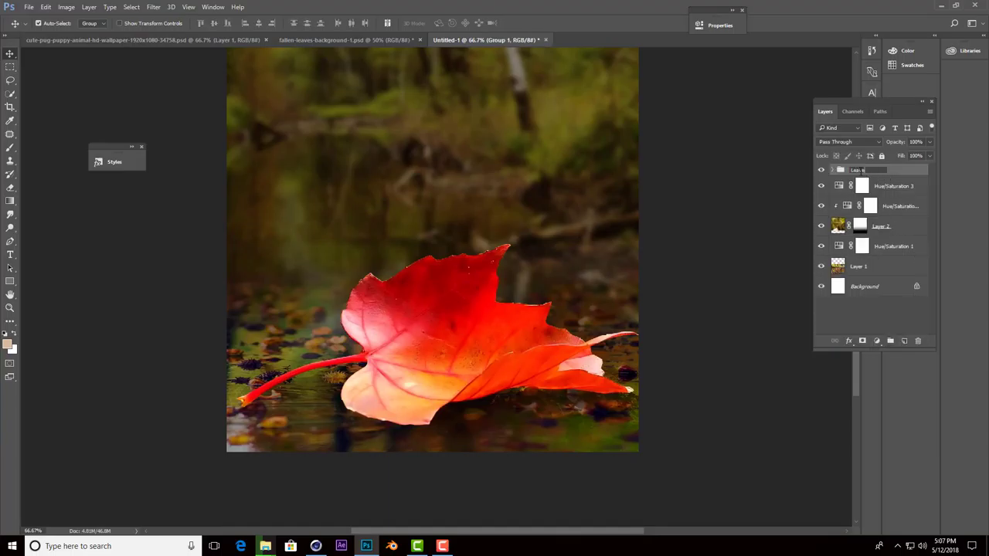
pyautogui.press('Return')
# Add a Hue/Saturation adjustment clipped to the Leave group at Saturation -17, Lightness -35.
pyautogui.click(876, 340)
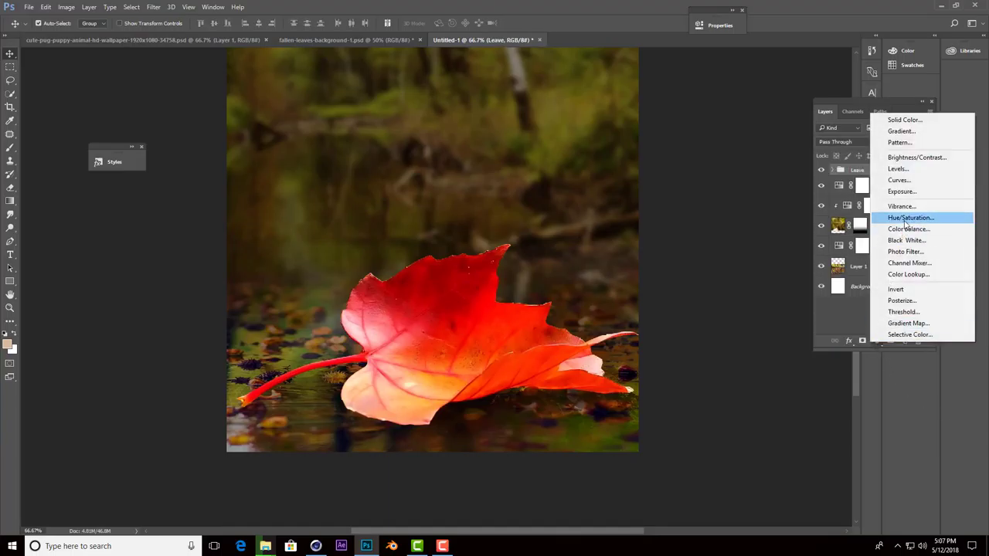
pyautogui.click(902, 217)
pyautogui.click(608, 243)
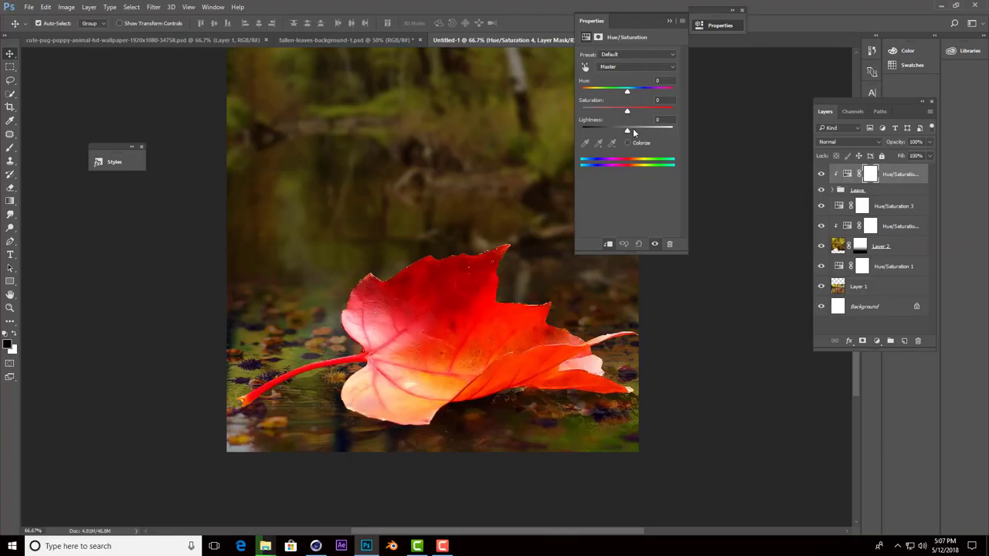
pyautogui.moveTo(633, 132); pyautogui.dragTo(606, 132)
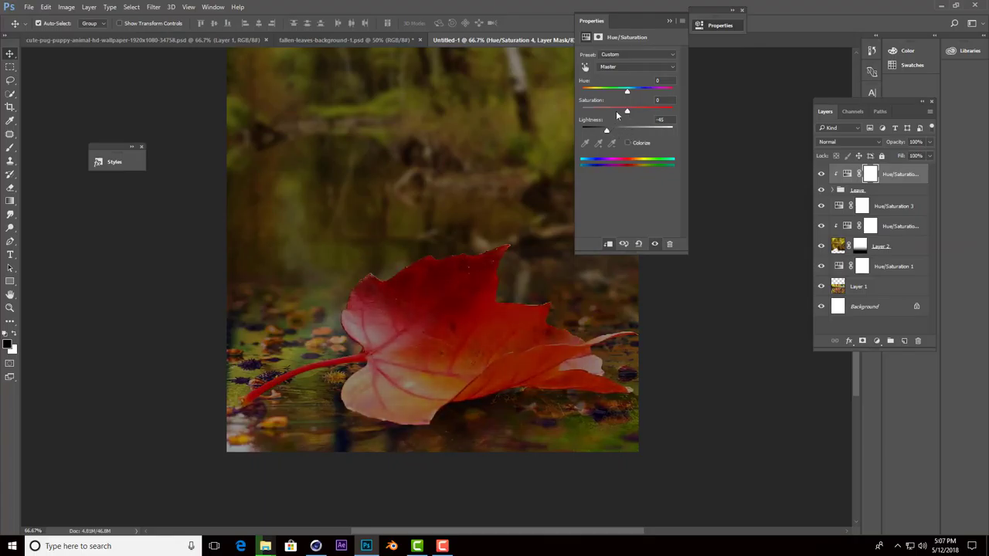
# Zoom out and back in to judge the dimmed leaf, then expand the Leave group.
pyautogui.click(669, 21)
pyautogui.hotkey('ctrl', '-')
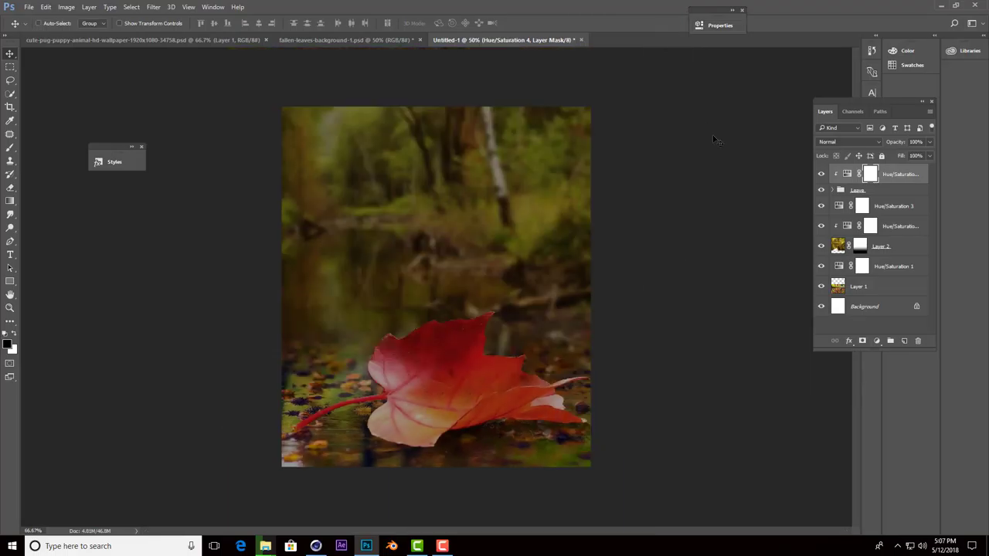
pyautogui.hotkey('ctrl', '+')
pyautogui.hotkey('ctrl', '-')
pyautogui.hotkey('ctrl', '+')
pyautogui.moveTo(477, 379); pyautogui.dragTo(432, 285)
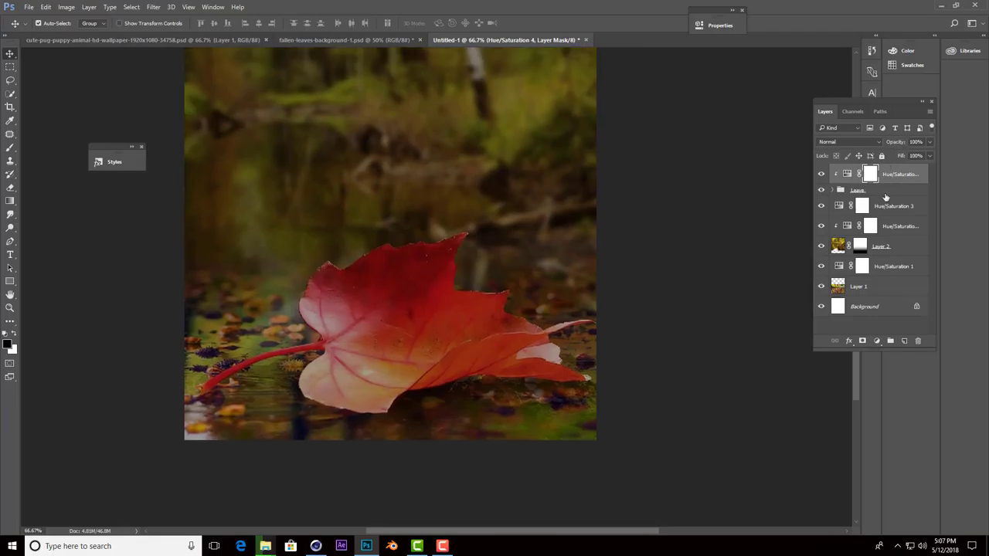
pyautogui.click(831, 190)
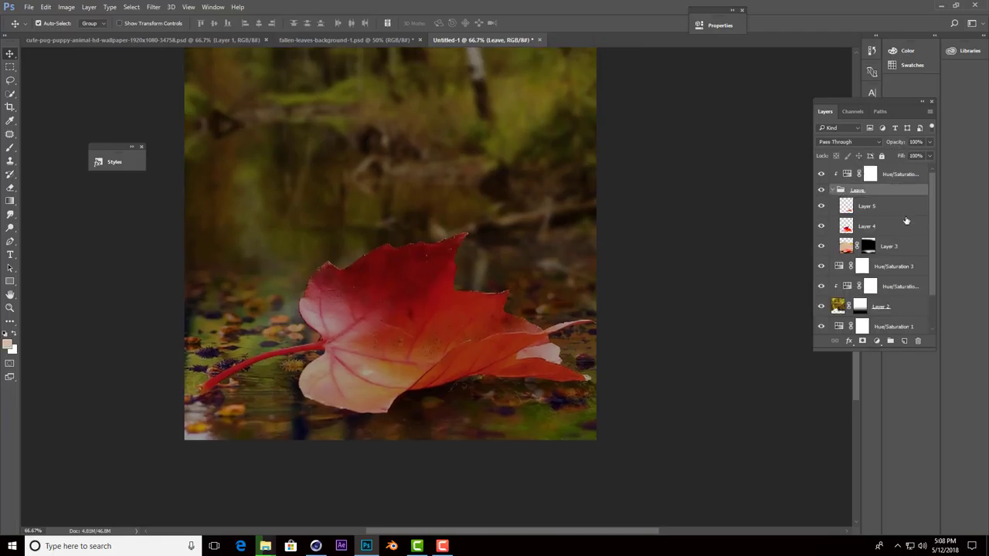
pyautogui.click(867, 226)
pyautogui.click(10, 148)
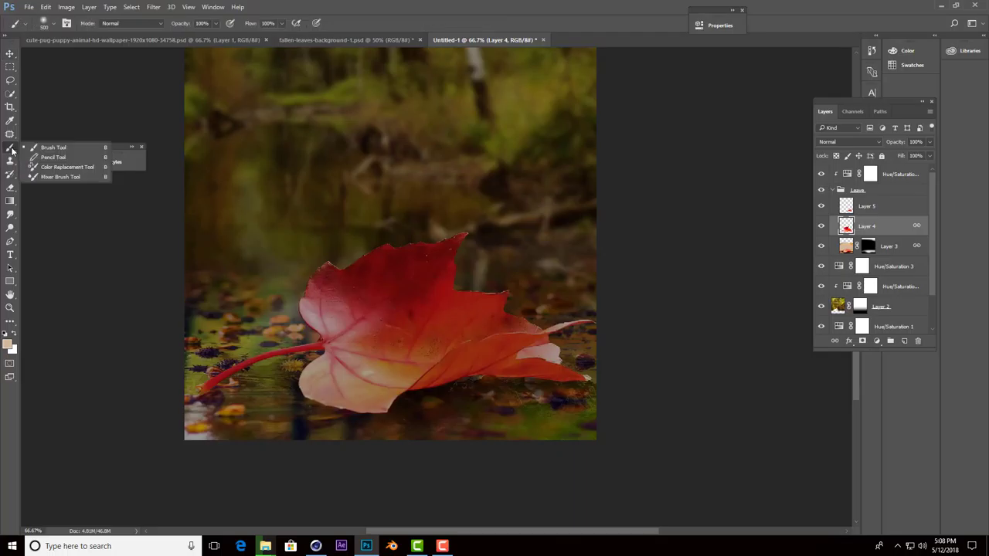
pyautogui.click(10, 217)
pyautogui.click(48, 214)
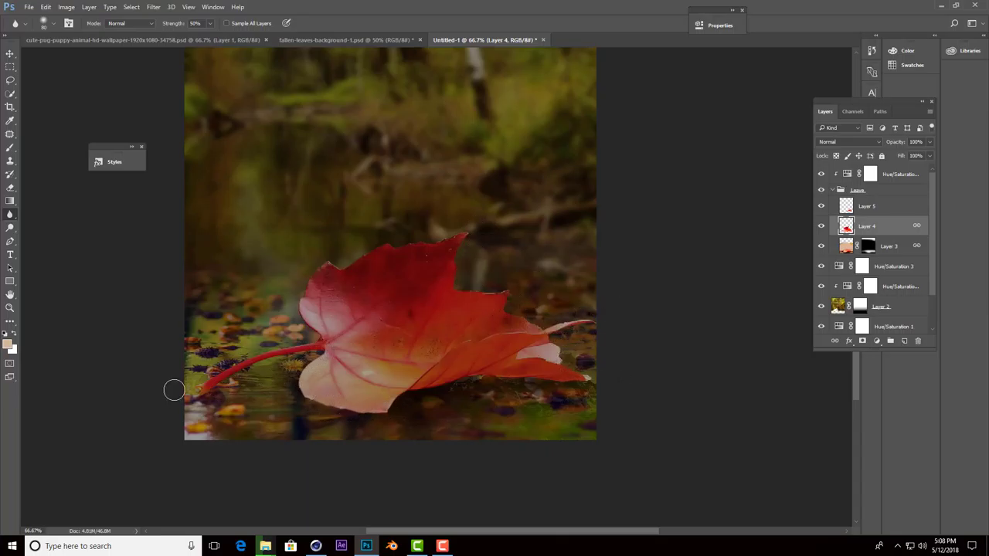
pyautogui.click(857, 207)
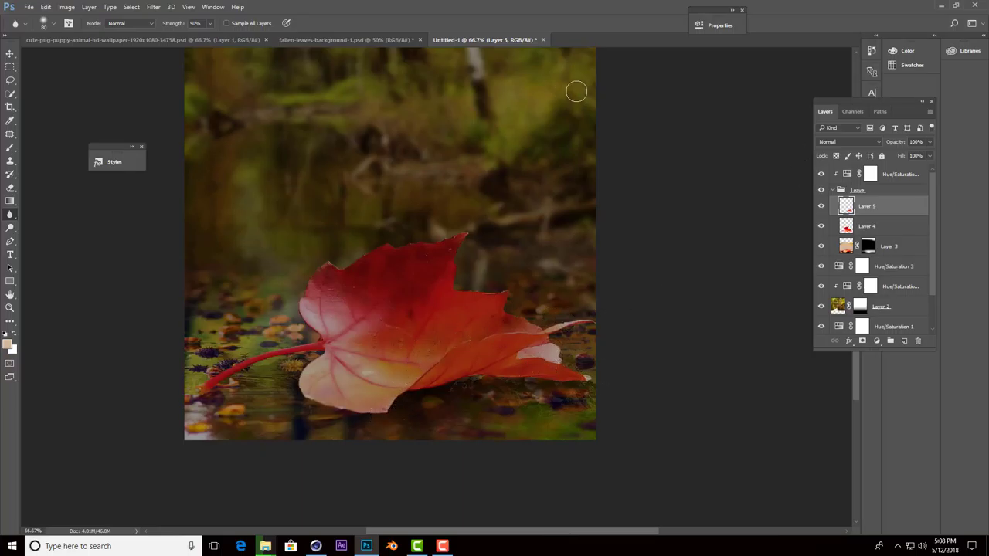
pyautogui.press('v')
pyautogui.click(680, 224)
pyautogui.hotkey('ctrl', '-')
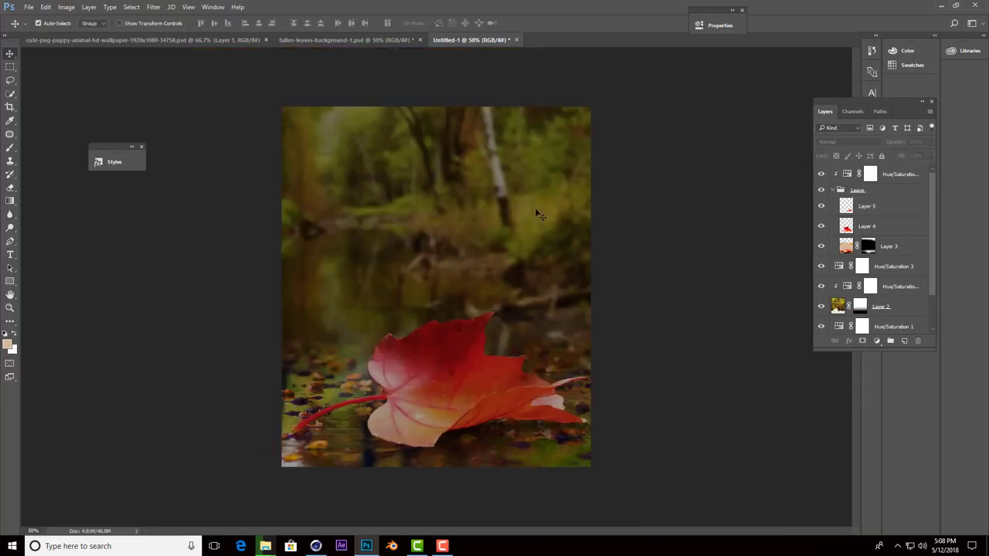
# Close the fallen-leaves document without saving its changes.
pyautogui.click(309, 40)
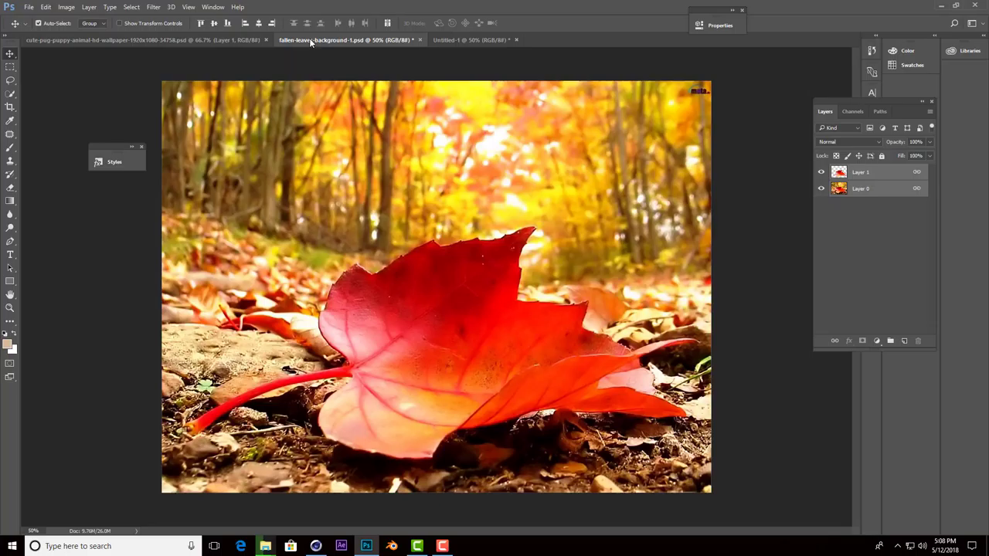
pyautogui.click(419, 39)
pyautogui.click(498, 206)
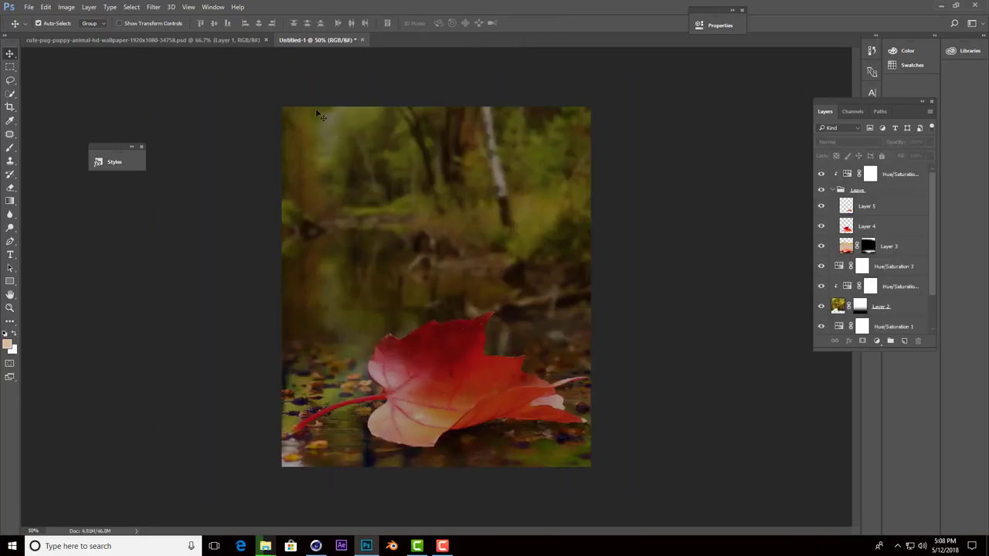
# Link the pug's Layer 0 and Layer 1 and move them into the composite's Leave group.
pyautogui.click(214, 40)
pyautogui.click(821, 183)
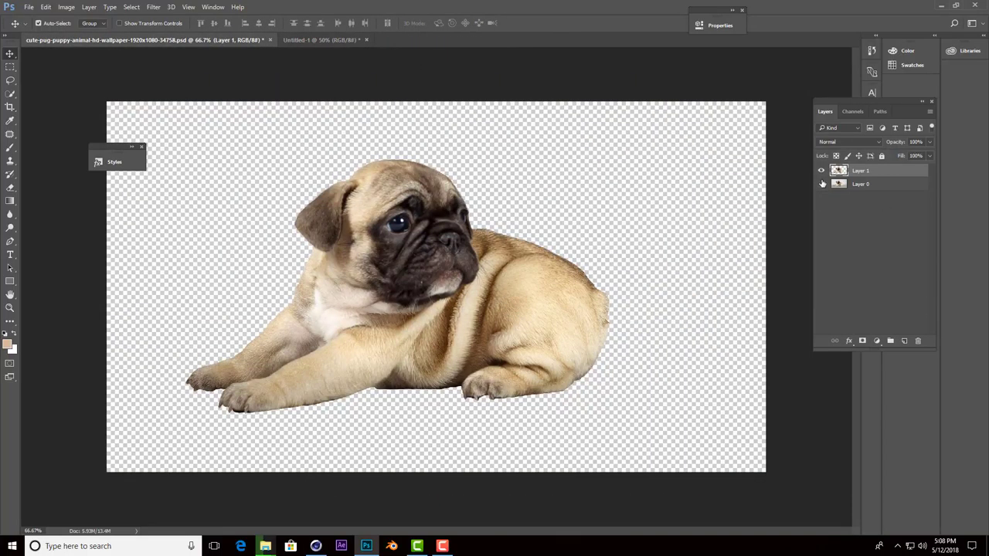
pyautogui.click(821, 183)
pyautogui.click(821, 183)
pyautogui.click(821, 183)
pyautogui.keyDown('shift'); pyautogui.click(877, 184); pyautogui.keyUp('shift')
pyautogui.rightClick(878, 183)
pyautogui.click(760, 268)
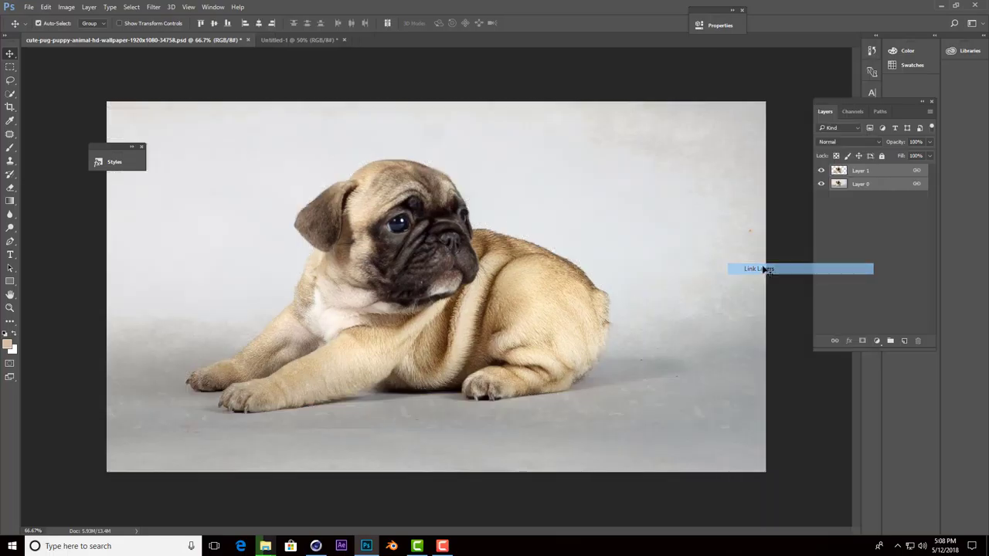
pyautogui.moveTo(424, 249)
pyautogui.mouseDown()
pyautogui.moveTo(307, 80)
pyautogui.moveTo(433, 315)
pyautogui.moveTo(568, 287)
pyautogui.mouseUp()
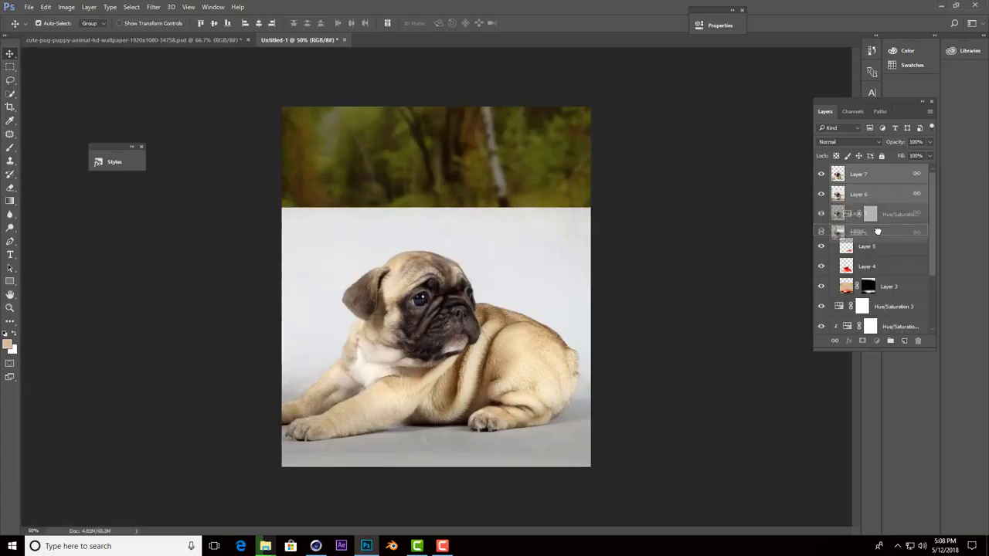
pyautogui.moveTo(879, 196); pyautogui.dragTo(874, 257)
# Free-transform the pug layers to a rough size and position over the leaf.
pyautogui.hotkey('ctrl', 't')
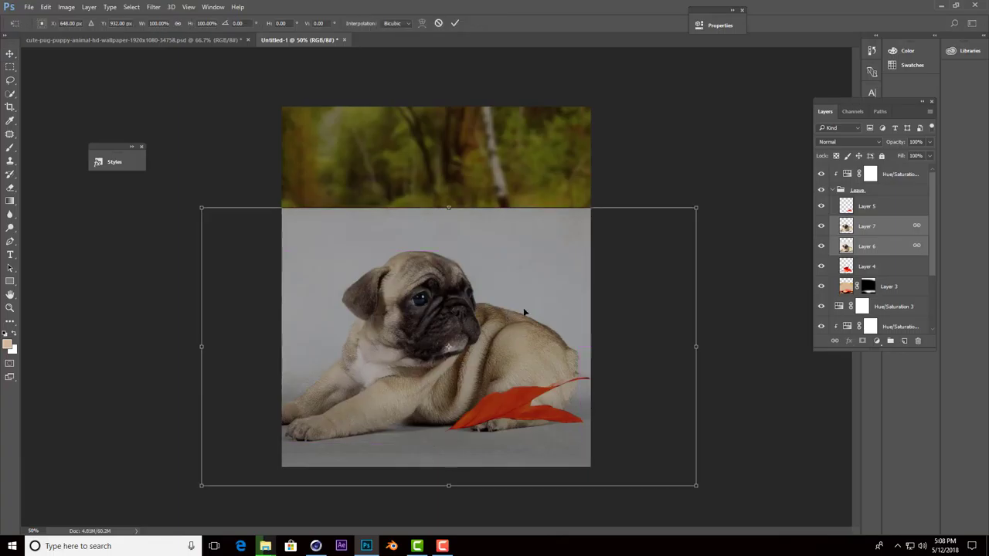
pyautogui.moveTo(695, 210); pyautogui.dragTo(530, 300)
pyautogui.moveTo(505, 338); pyautogui.dragTo(514, 375)
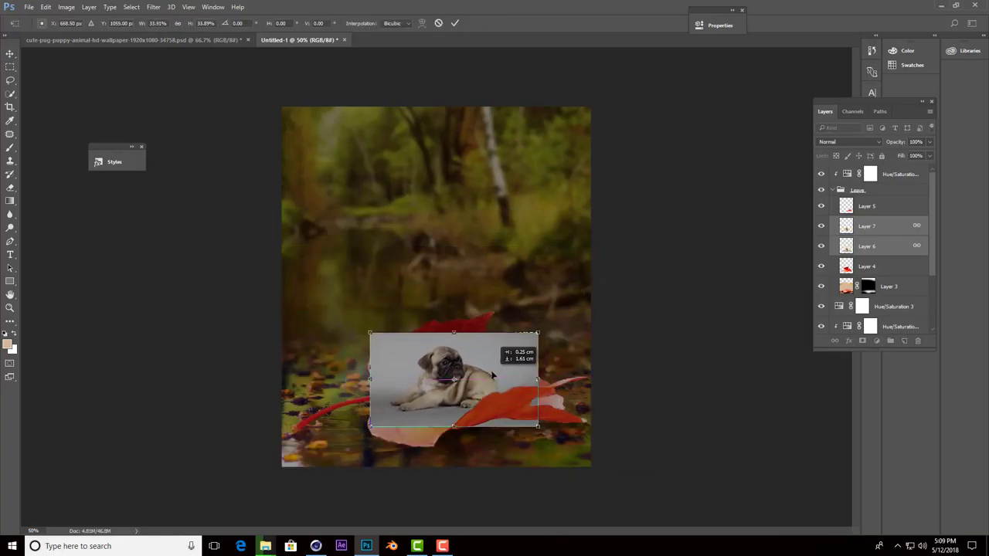
pyautogui.moveTo(535, 334); pyautogui.dragTo(592, 296)
pyautogui.press('Return')
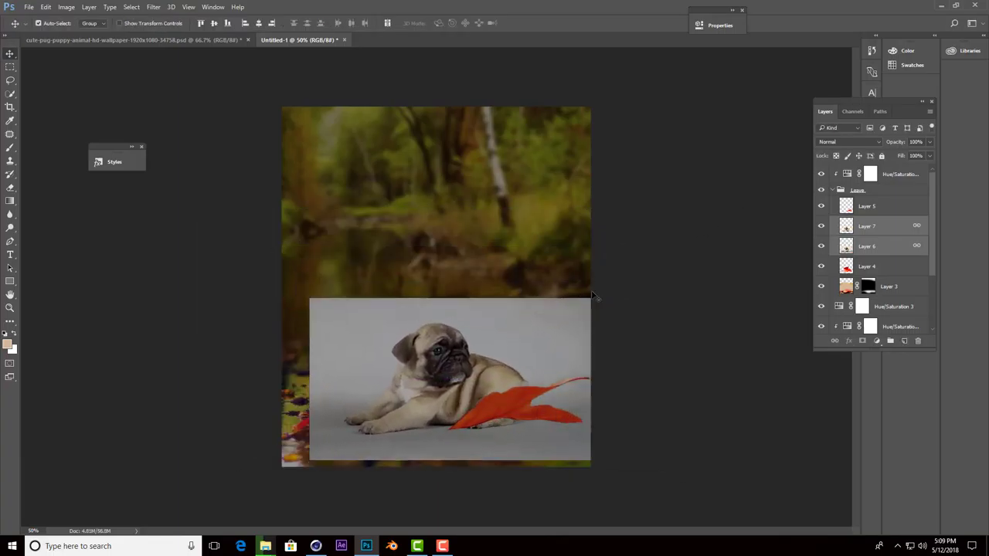
pyautogui.hotkey('ctrl', '+')
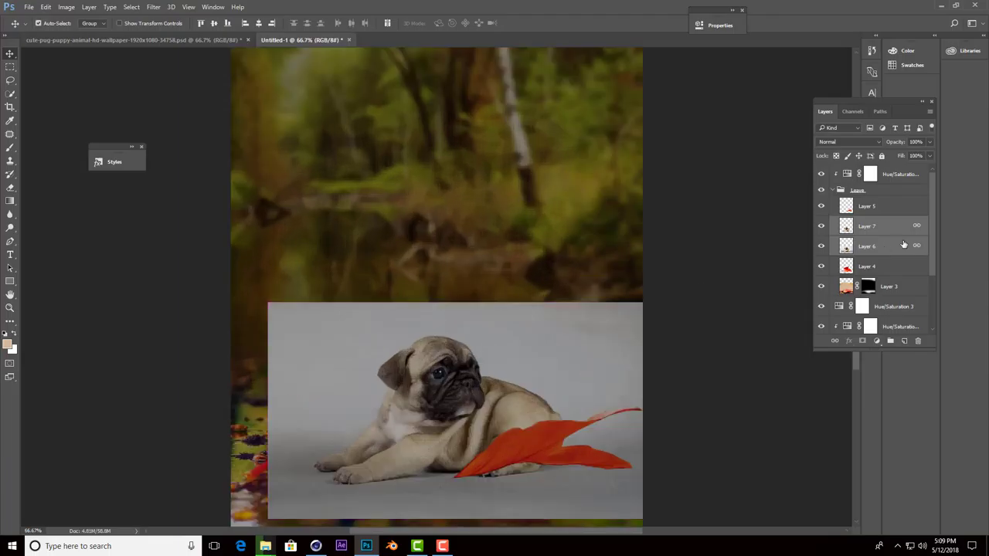
# Set Layer 6 to Multiply blending and select it together with Layer 7.
pyautogui.click(894, 247)
pyautogui.click(842, 144)
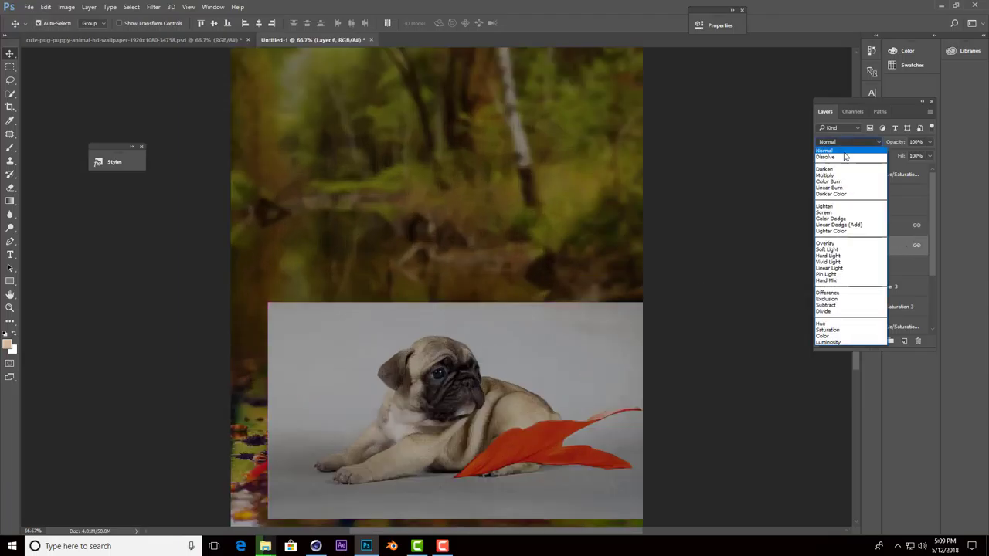
pyautogui.click(845, 175)
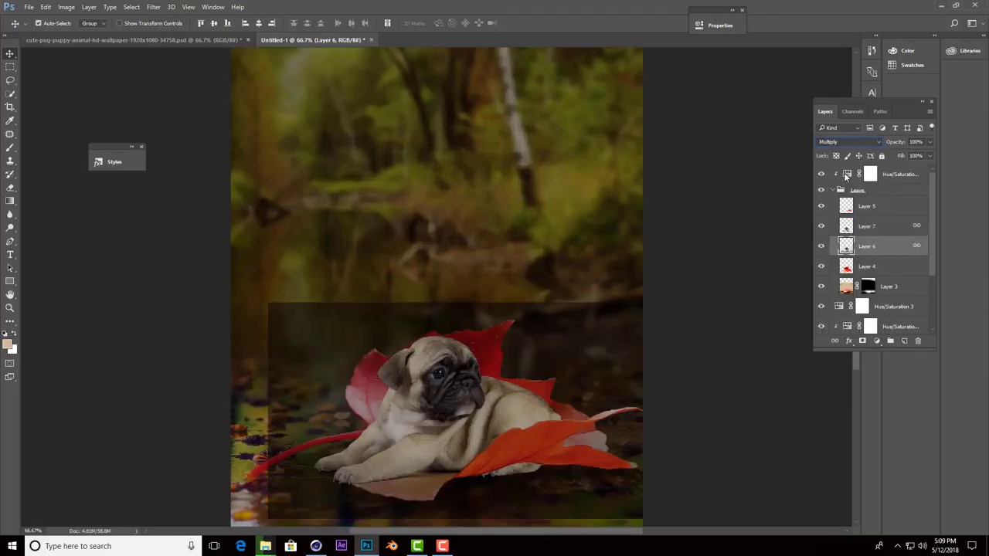
pyautogui.keyDown('ctrl'); pyautogui.click(869, 229); pyautogui.keyUp('ctrl')
pyautogui.hotkey('ctrl', '+')
pyautogui.moveTo(772, 326); pyautogui.dragTo(548, 232)
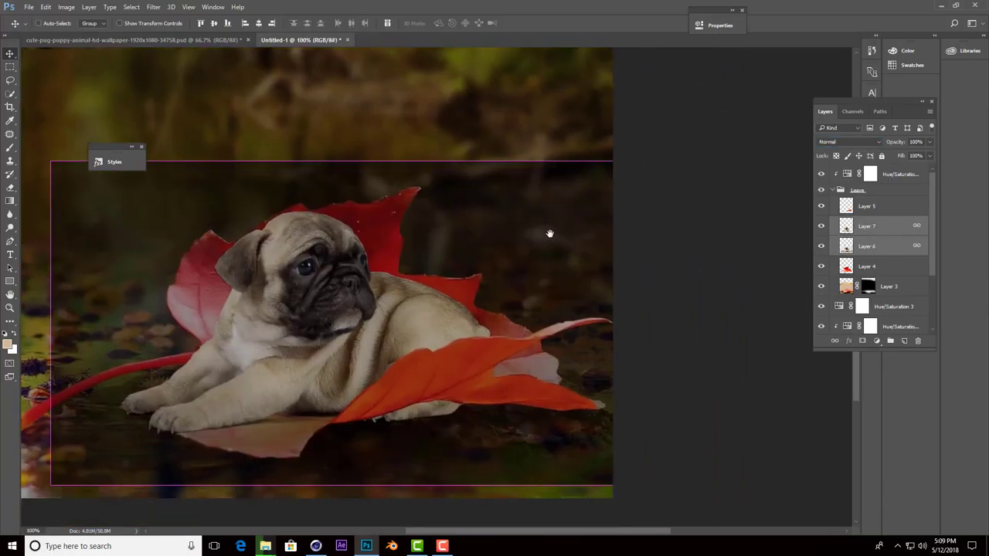
# Rescale the pug layers to about 94% and shift them up and right onto the leaf.
pyautogui.hotkey('ctrl', 't')
pyautogui.moveTo(612, 161); pyautogui.dragTo(592, 181)
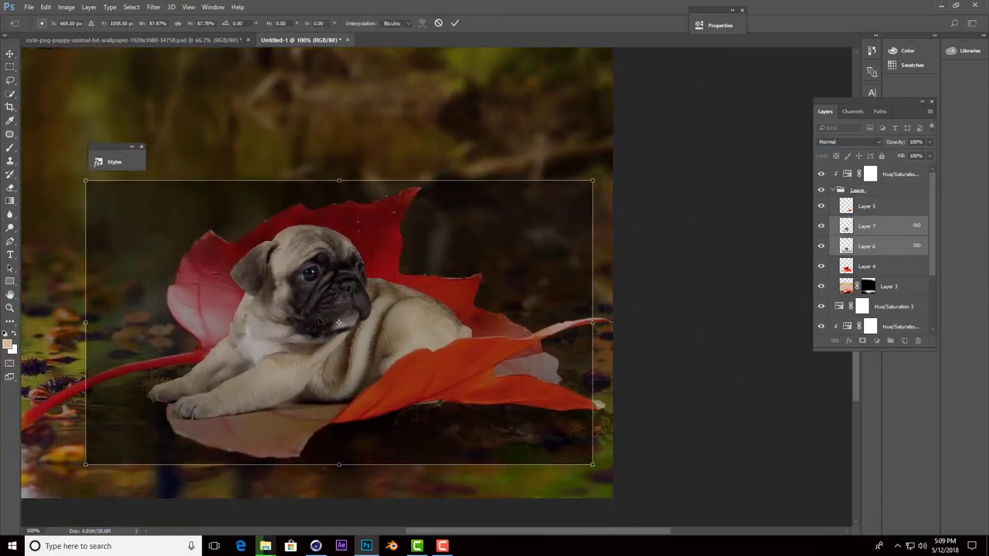
pyautogui.moveTo(338, 321); pyautogui.dragTo(382, 315)
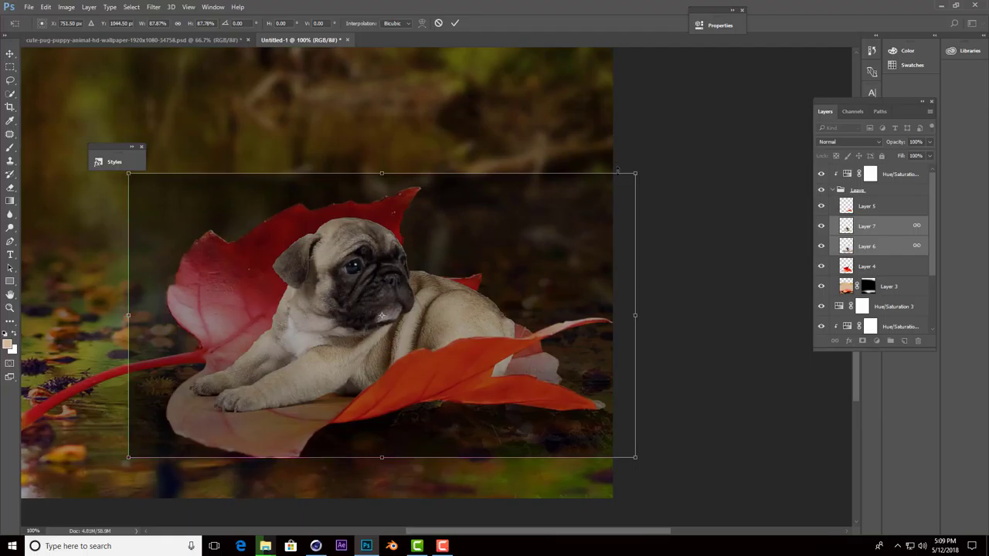
pyautogui.moveTo(635, 174); pyautogui.dragTo(662, 162)
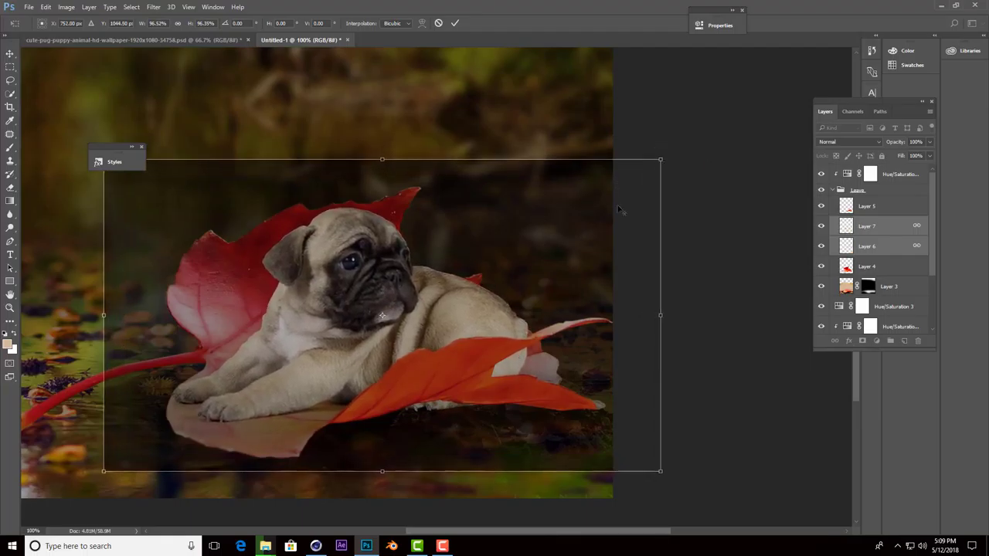
pyautogui.moveTo(399, 357)
pyautogui.mouseDown()
pyautogui.moveTo(425, 333)
pyautogui.moveTo(415, 351)
pyautogui.mouseUp()
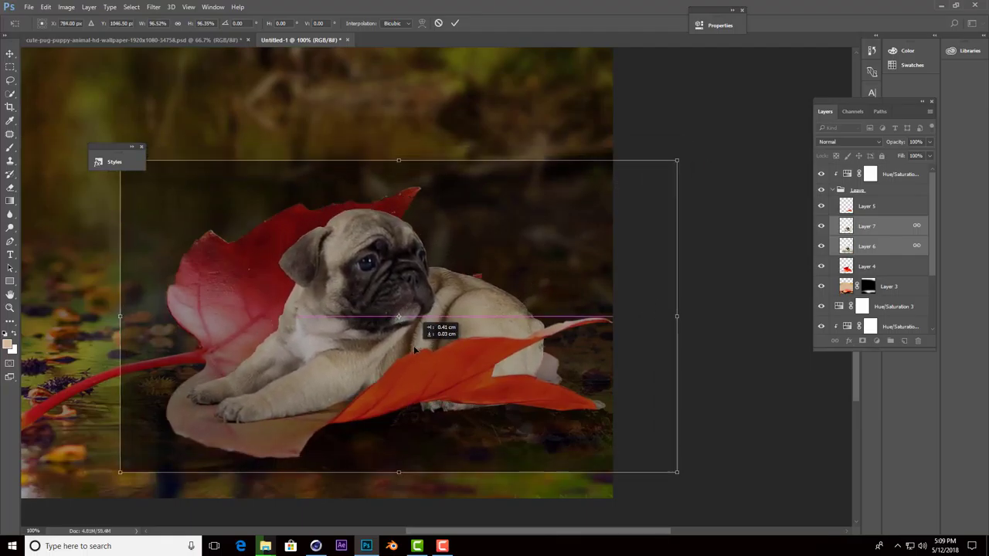
pyautogui.moveTo(415, 351); pyautogui.dragTo(417, 350)
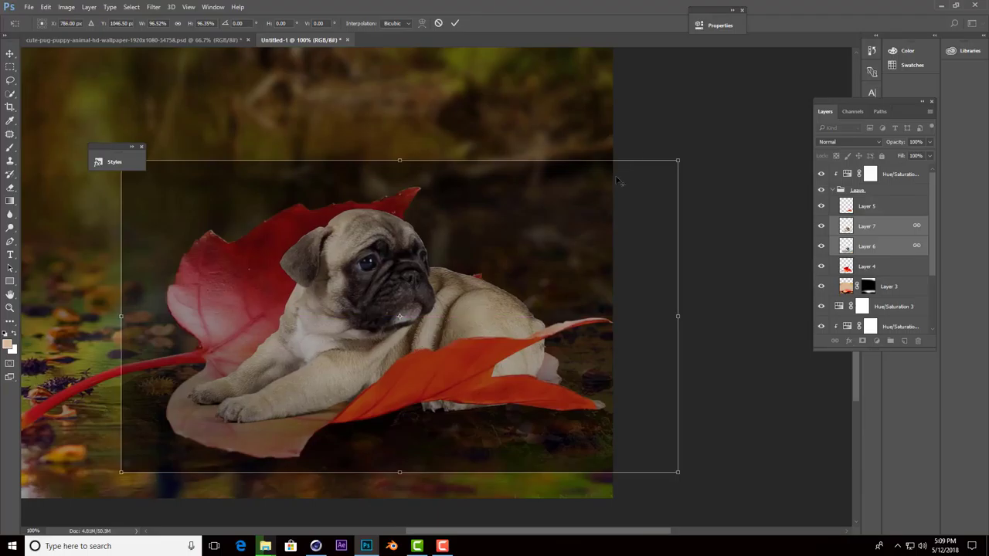
pyautogui.moveTo(677, 160); pyautogui.dragTo(668, 164)
pyautogui.moveTo(456, 326); pyautogui.dragTo(451, 330)
pyautogui.press('Return')
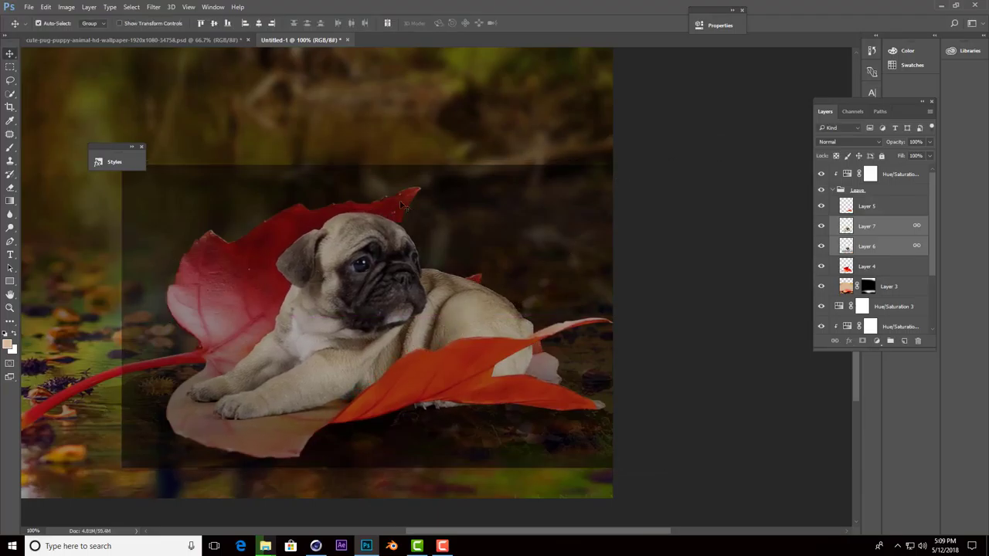
pyautogui.click(854, 248)
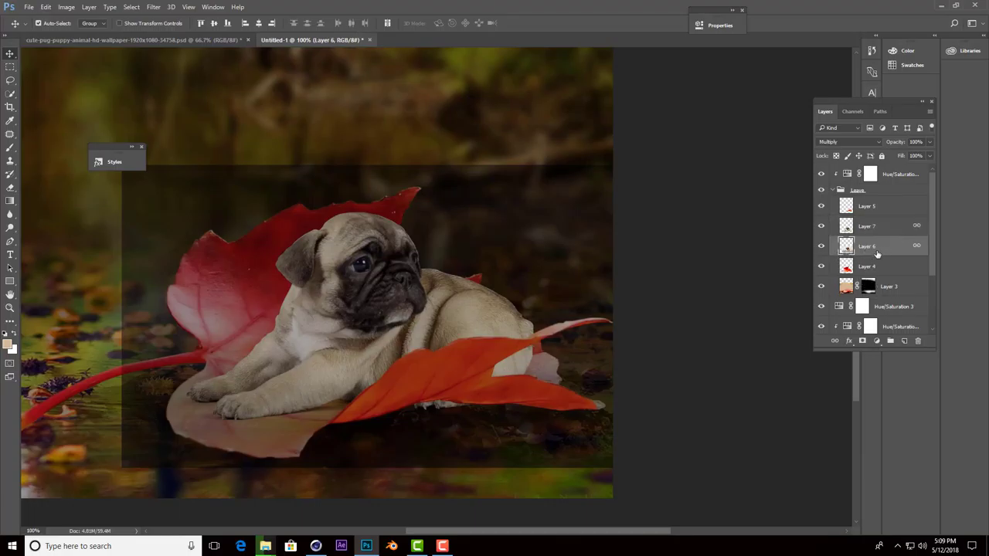
pyautogui.click(876, 228)
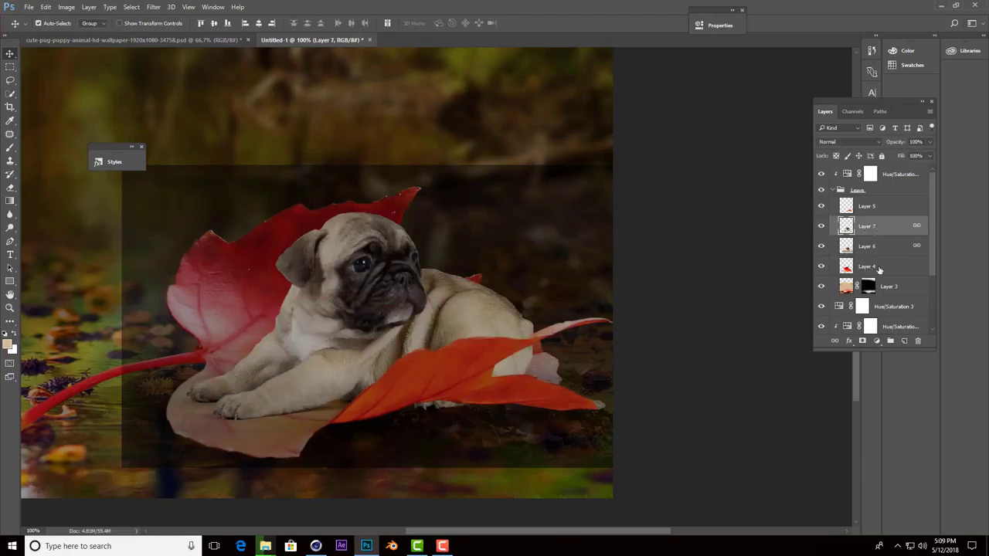
# Add layer masks to Layers 7 and 6 and take a 300 px brush.
pyautogui.click(862, 340)
pyautogui.click(10, 146)
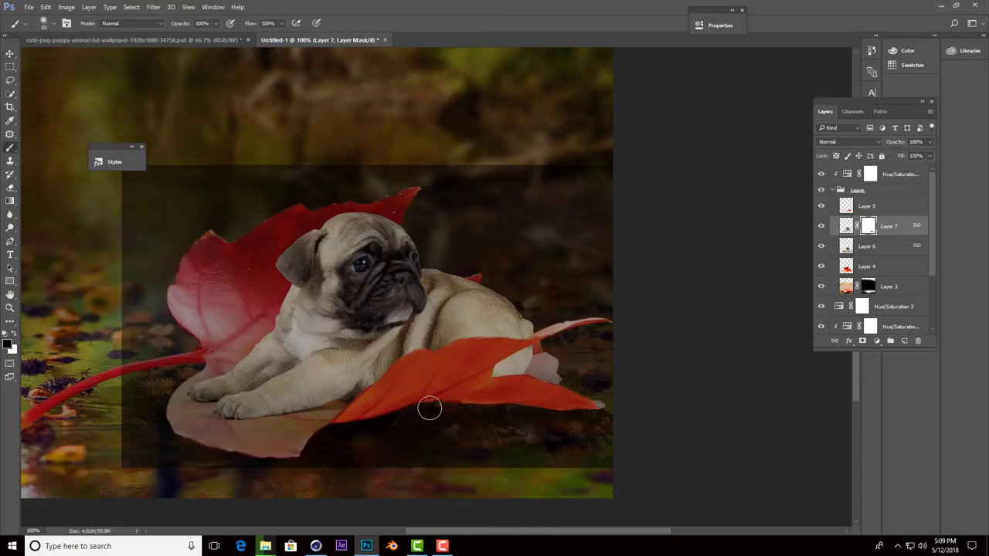
pyautogui.click(874, 247)
pyautogui.click(863, 340)
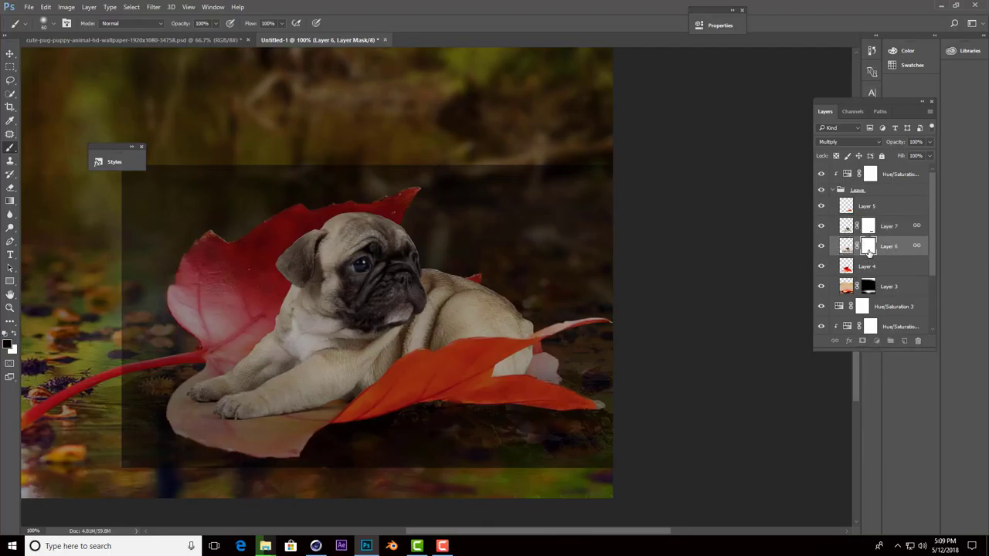
pyautogui.press(']')
pyautogui.press(']')
pyautogui.press(']')
# Mask away the dark overlay across the top band and around the leaf tip.
pyautogui.click(159, 202)
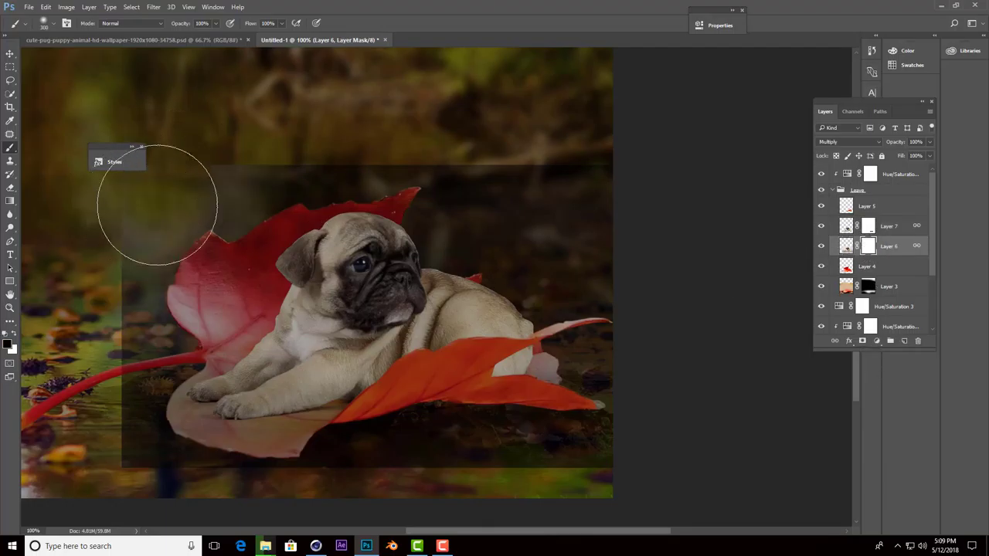
pyautogui.click(141, 147)
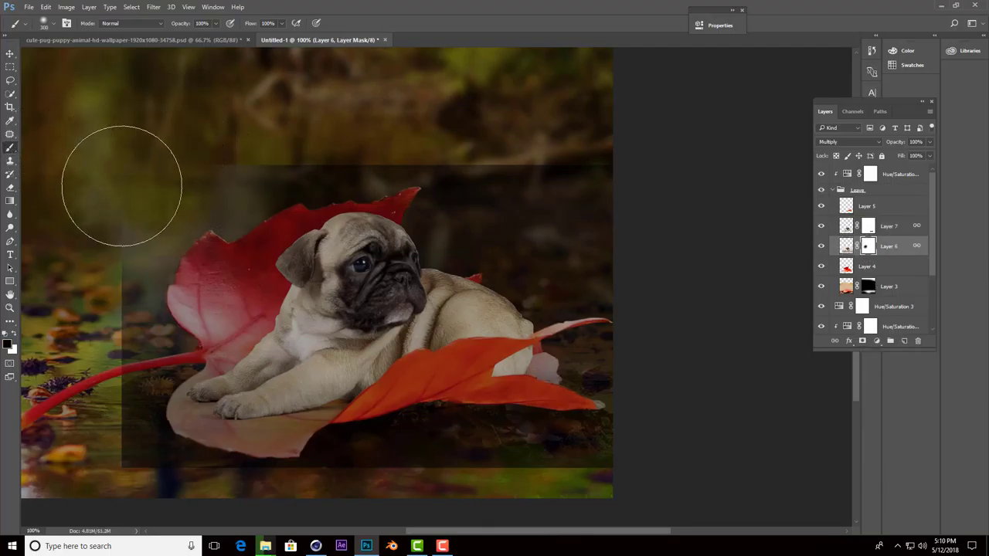
pyautogui.moveTo(121, 183); pyautogui.dragTo(315, 173)
pyautogui.press('[')
pyautogui.press('[')
pyautogui.press('[')
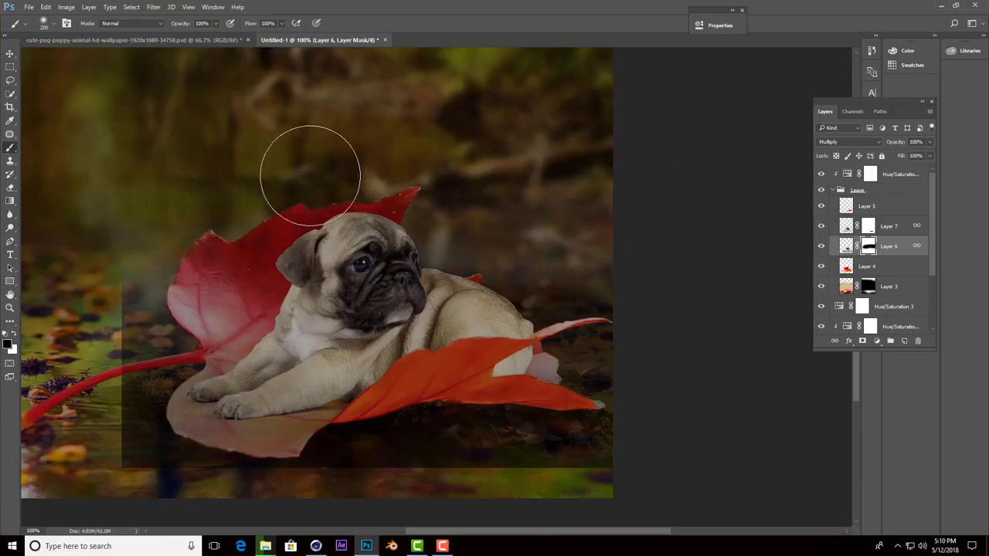
pyautogui.moveTo(573, 300)
pyautogui.mouseDown()
pyautogui.moveTo(530, 302)
pyautogui.moveTo(569, 335)
pyautogui.moveTo(664, 362)
pyautogui.mouseUp()
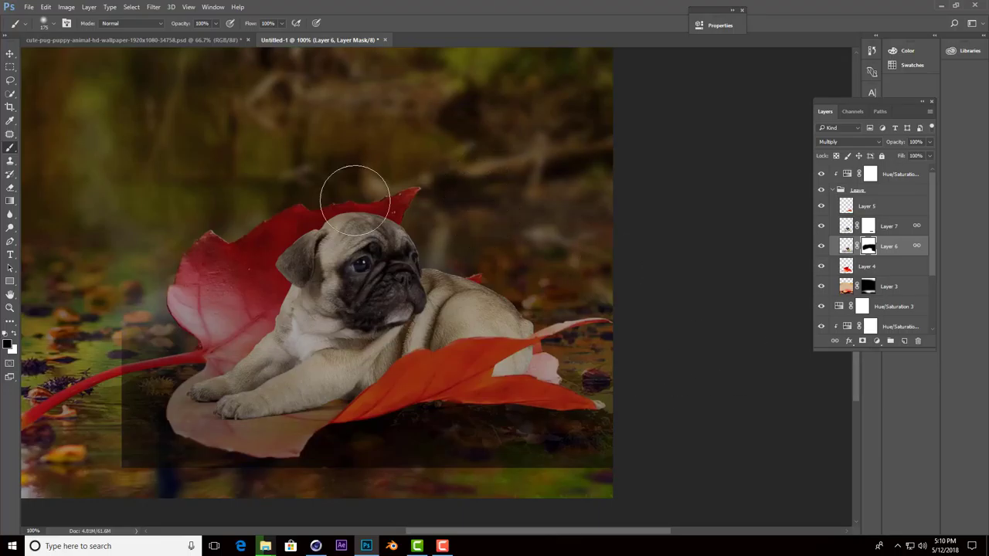
# Mask out the overlay's left edge, bottom band and the leaf's lower-left edge.
pyautogui.moveTo(131, 332); pyautogui.dragTo(115, 364)
pyautogui.moveTo(195, 304)
pyautogui.mouseDown()
pyautogui.moveTo(189, 340)
pyautogui.moveTo(247, 276)
pyautogui.moveTo(194, 286)
pyautogui.mouseUp()
pyautogui.moveTo(120, 438)
pyautogui.mouseDown()
pyautogui.moveTo(338, 474)
pyautogui.moveTo(389, 468)
pyautogui.moveTo(353, 459)
pyautogui.moveTo(643, 424)
pyautogui.mouseUp()
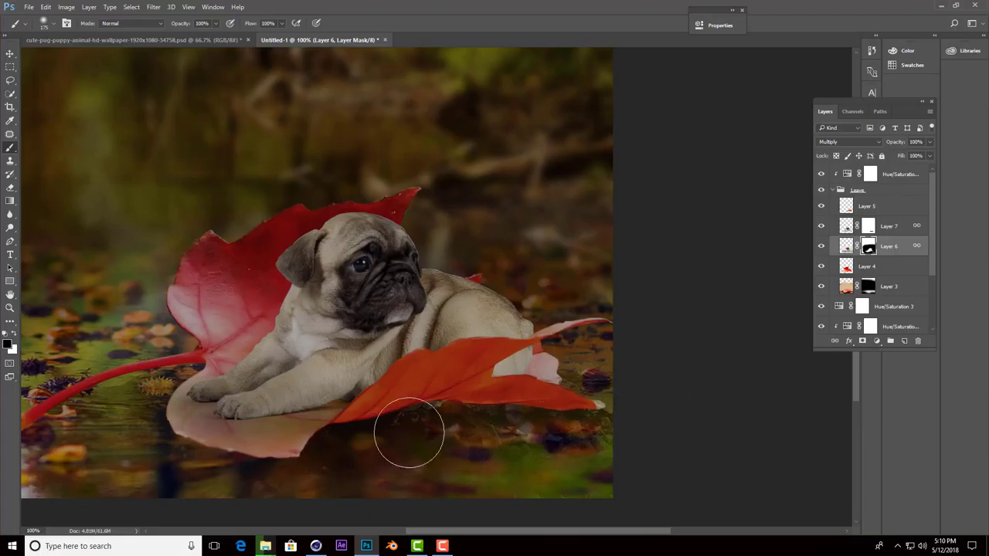
pyautogui.moveTo(247, 474)
pyautogui.mouseDown()
pyautogui.moveTo(156, 436)
pyautogui.moveTo(342, 453)
pyautogui.mouseUp()
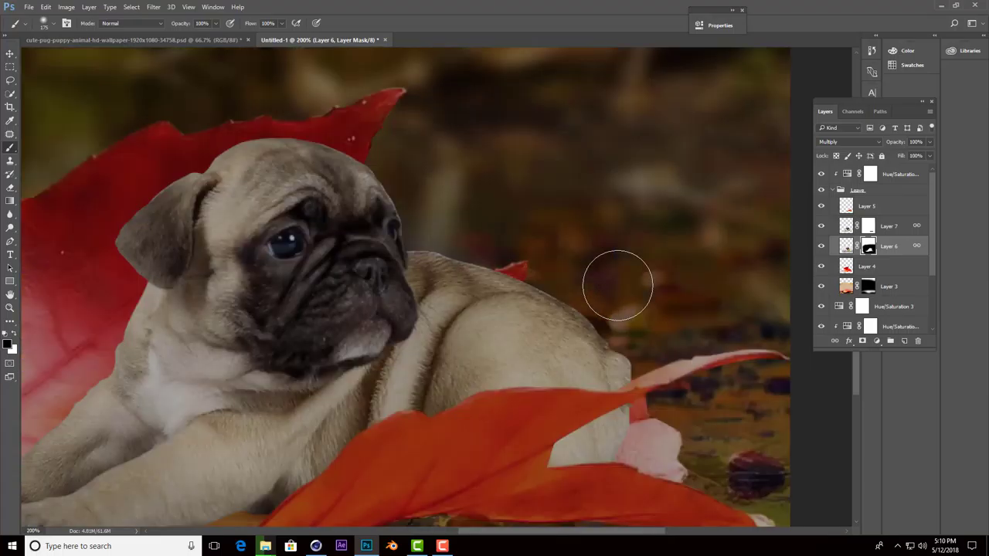
pyautogui.click(618, 286)
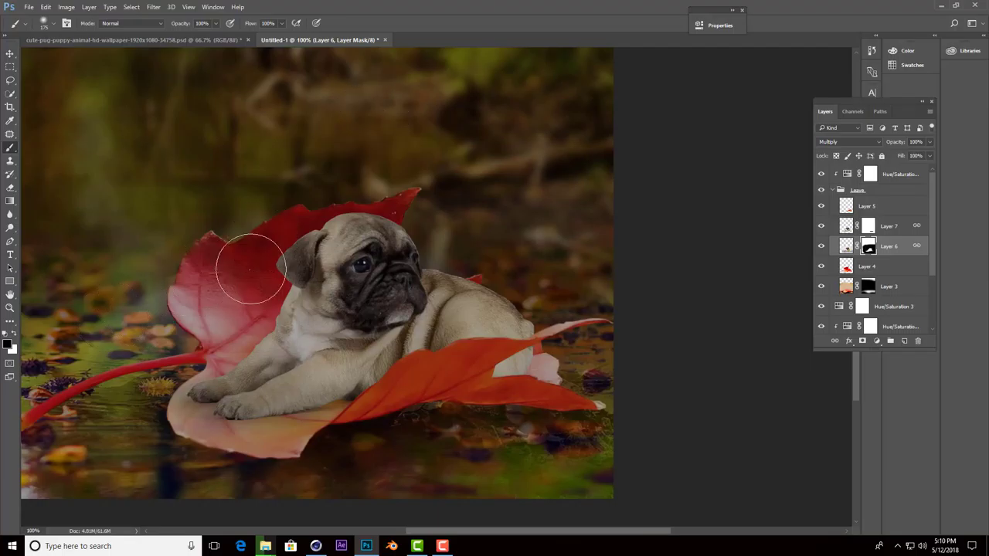
# Add a new layer above Layer 4 and set the foreground colour to black.
pyautogui.click(867, 268)
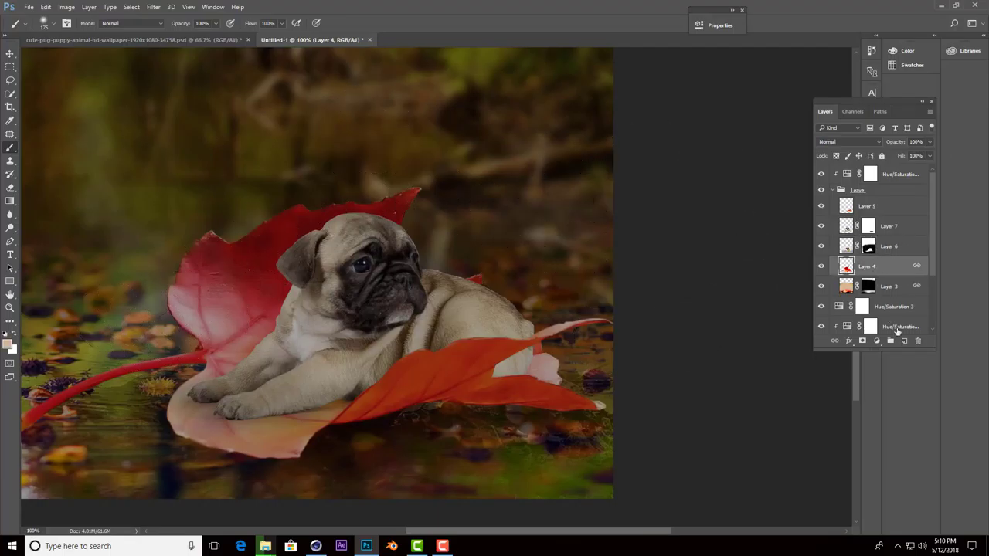
pyautogui.click(902, 343)
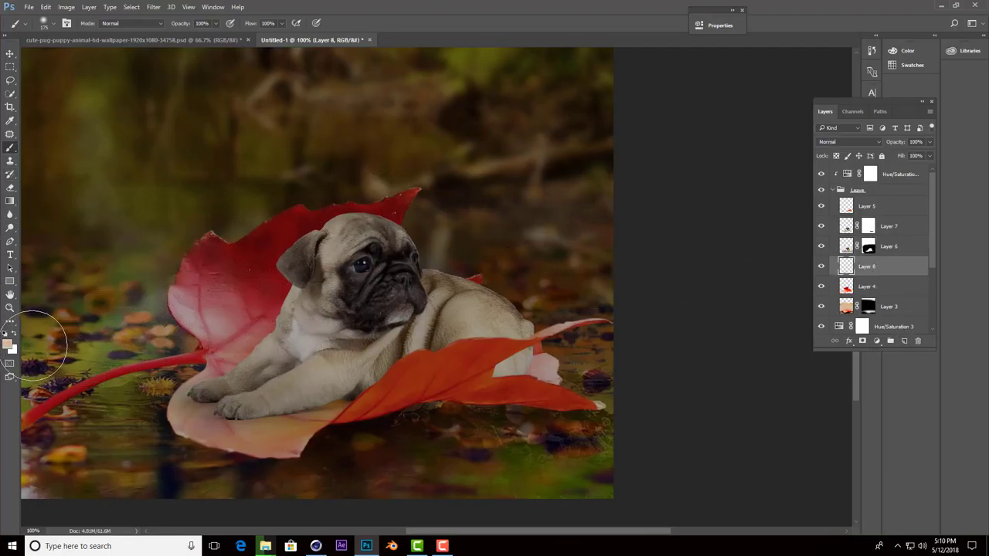
pyautogui.click(7, 345)
pyautogui.click(617, 276)
pyautogui.click(820, 125)
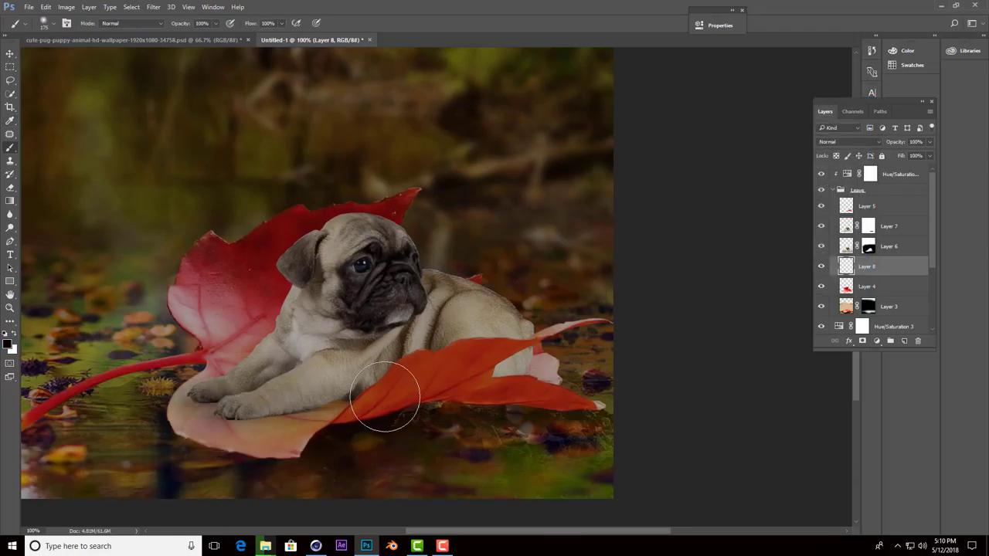
# Zoom to 200% and paint a dark contact shadow under the pug's front paws.
pyautogui.hotkey('ctrl', '+')
pyautogui.moveTo(324, 348); pyautogui.dragTo(633, 159)
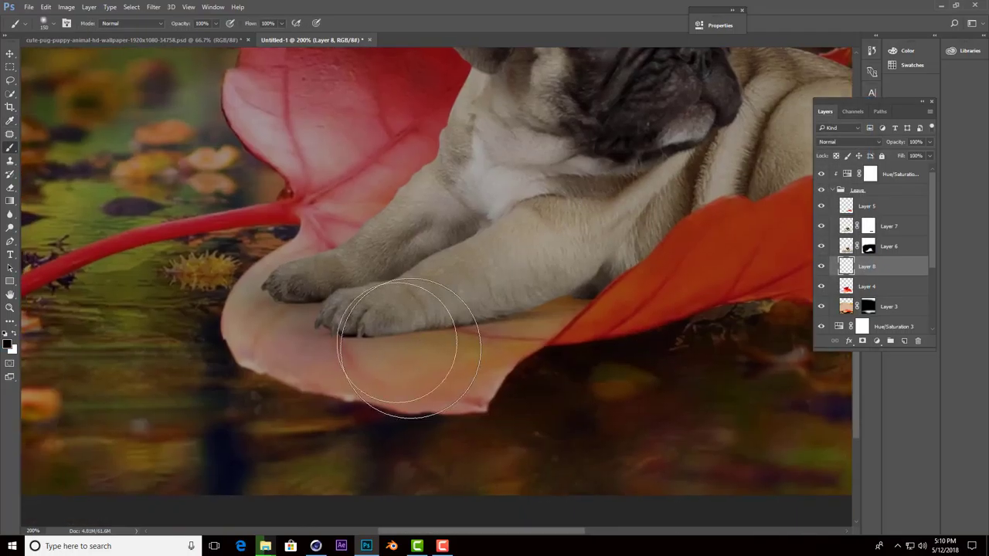
pyautogui.press('[')
pyautogui.press('[')
pyautogui.press('[')
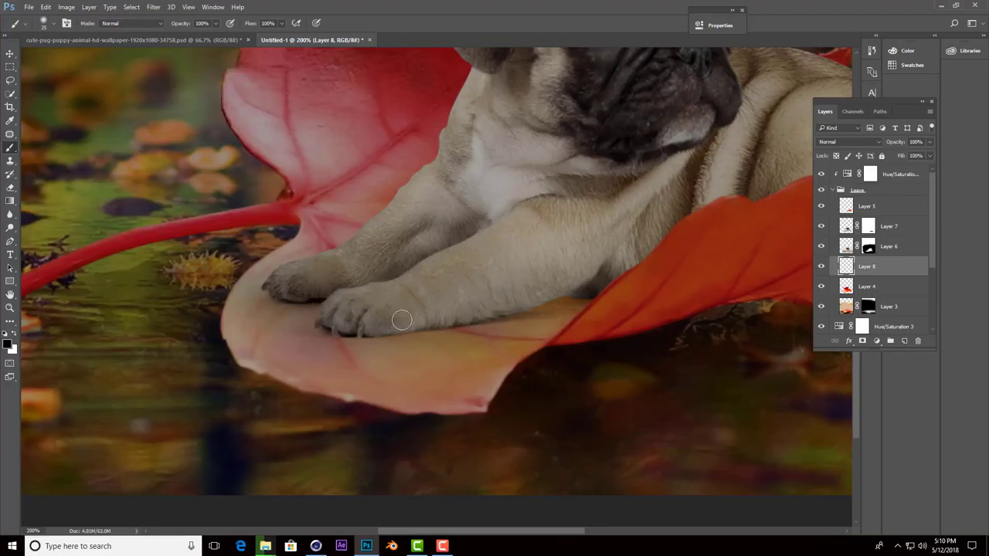
pyautogui.moveTo(386, 324); pyautogui.dragTo(474, 311)
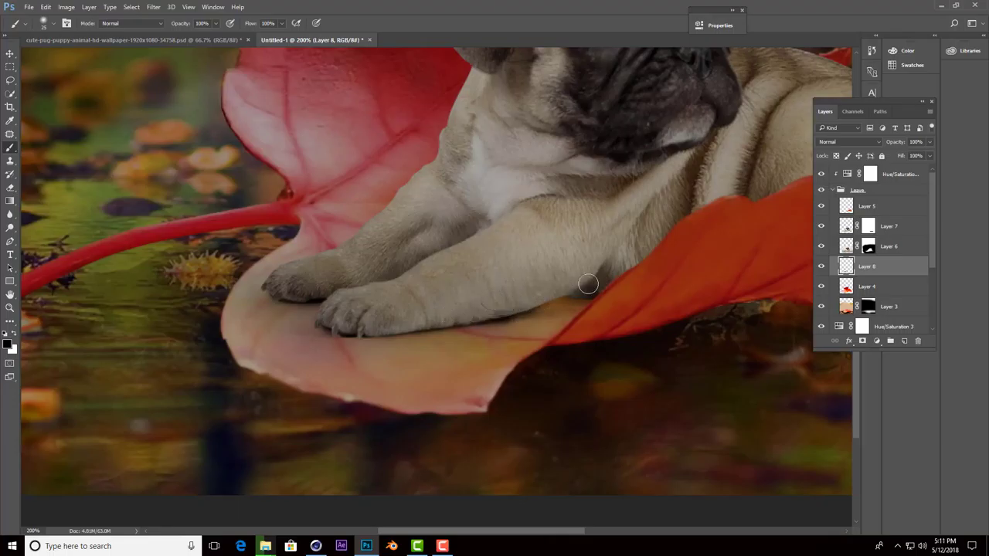
pyautogui.moveTo(569, 289)
pyautogui.mouseDown()
pyautogui.moveTo(606, 286)
pyautogui.moveTo(600, 320)
pyautogui.mouseUp()
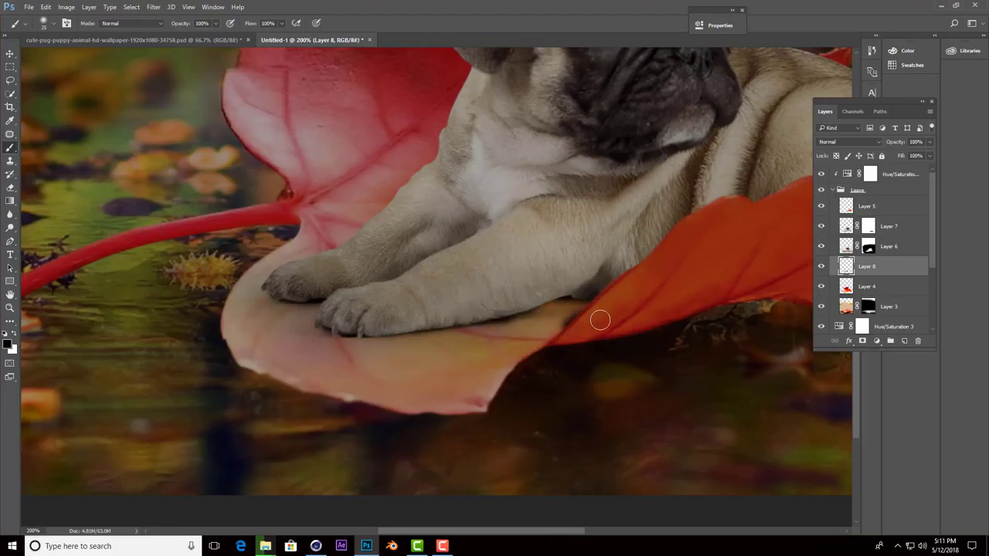
pyautogui.scroll(-1, 615, 305)
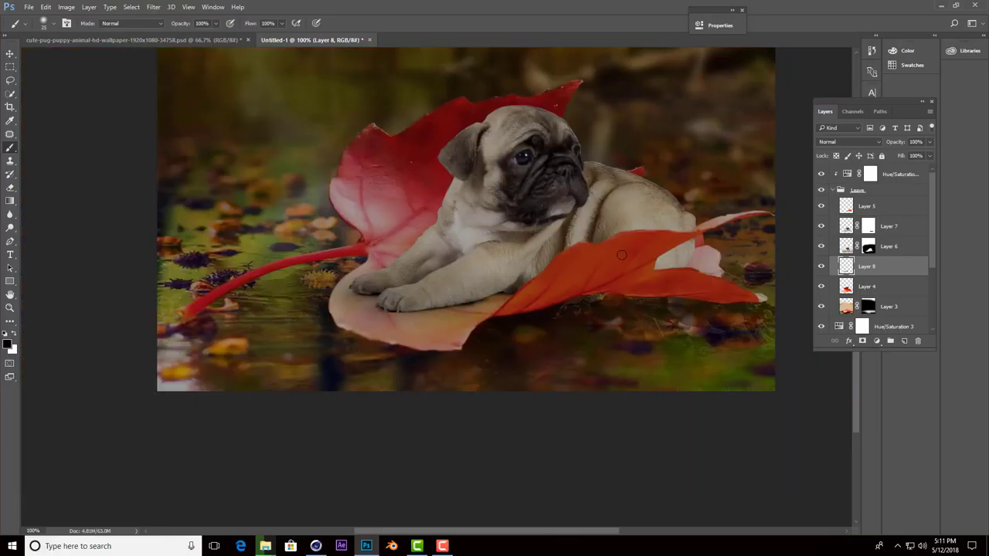
# Set Layer 8 to Multiply and add an empty Layer 9.
pyautogui.click(858, 142)
pyautogui.click(842, 179)
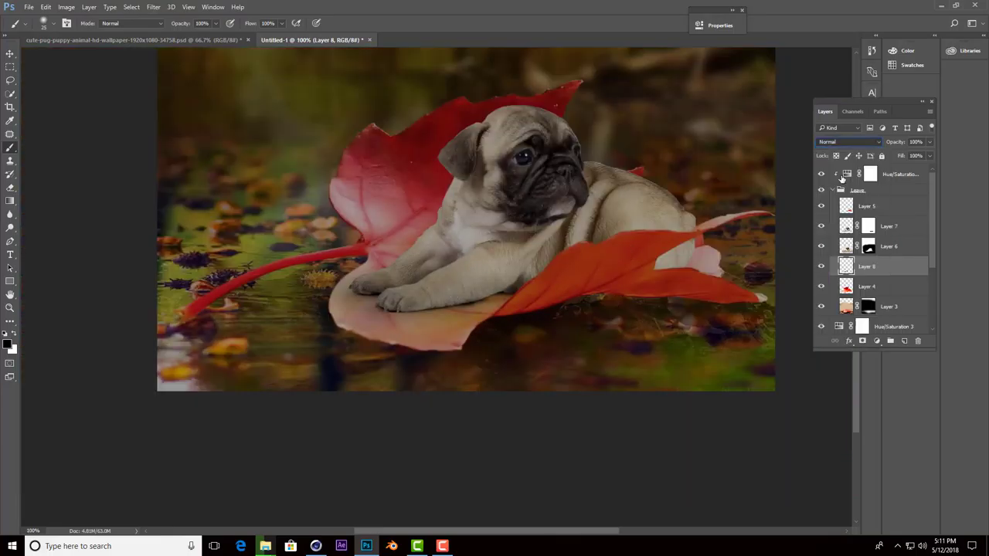
pyautogui.click(904, 342)
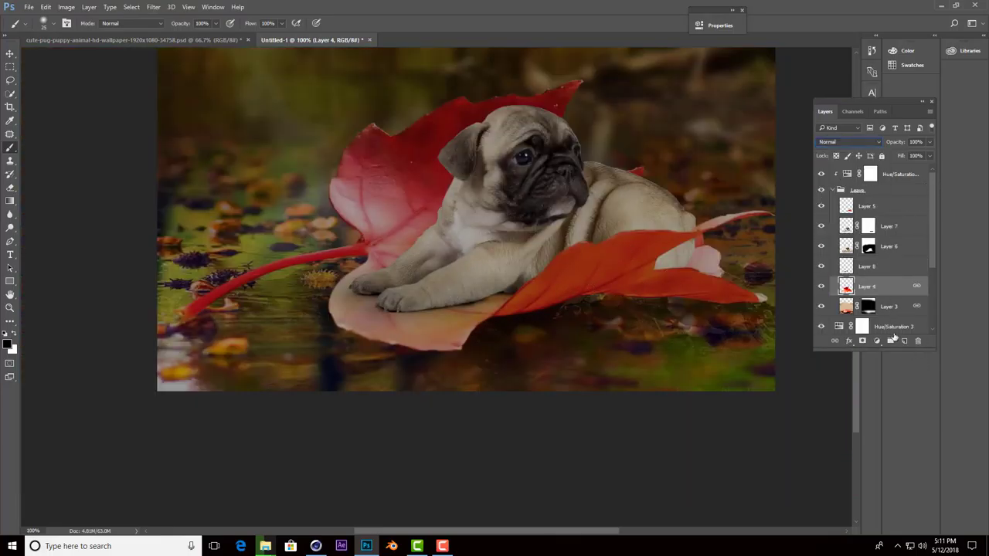
pyautogui.click(217, 24)
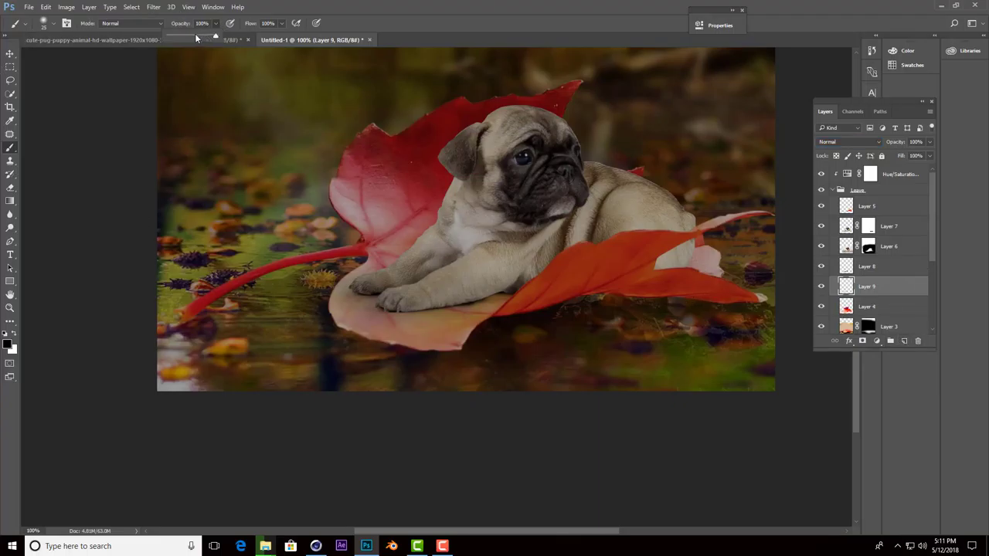
# Paint a shadow under the leaf's right edge with the brush at 28% opacity.
pyautogui.press(']')
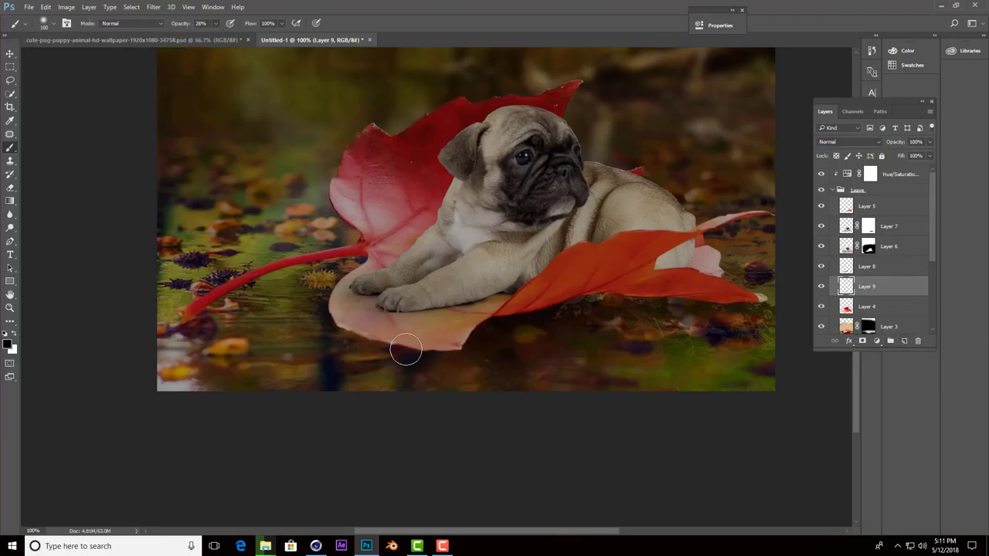
pyautogui.press(']')
pyautogui.press(']')
pyautogui.press(']')
pyautogui.moveTo(419, 332)
pyautogui.mouseDown()
pyautogui.moveTo(451, 342)
pyautogui.moveTo(520, 324)
pyautogui.moveTo(447, 364)
pyautogui.moveTo(538, 324)
pyautogui.moveTo(454, 335)
pyautogui.moveTo(410, 356)
pyautogui.moveTo(520, 322)
pyautogui.moveTo(440, 359)
pyautogui.moveTo(370, 351)
pyautogui.mouseUp()
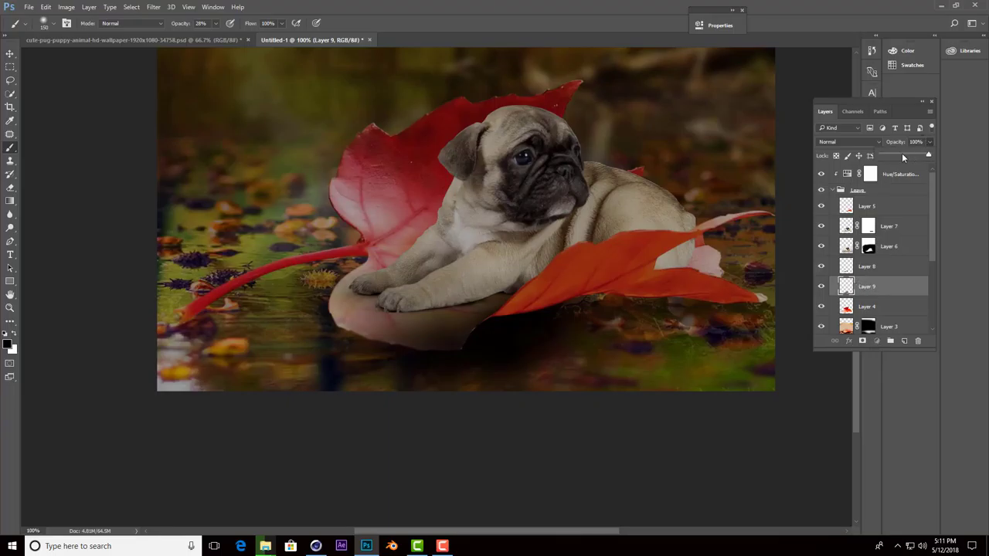
pyautogui.moveTo(903, 157); pyautogui.dragTo(921, 151)
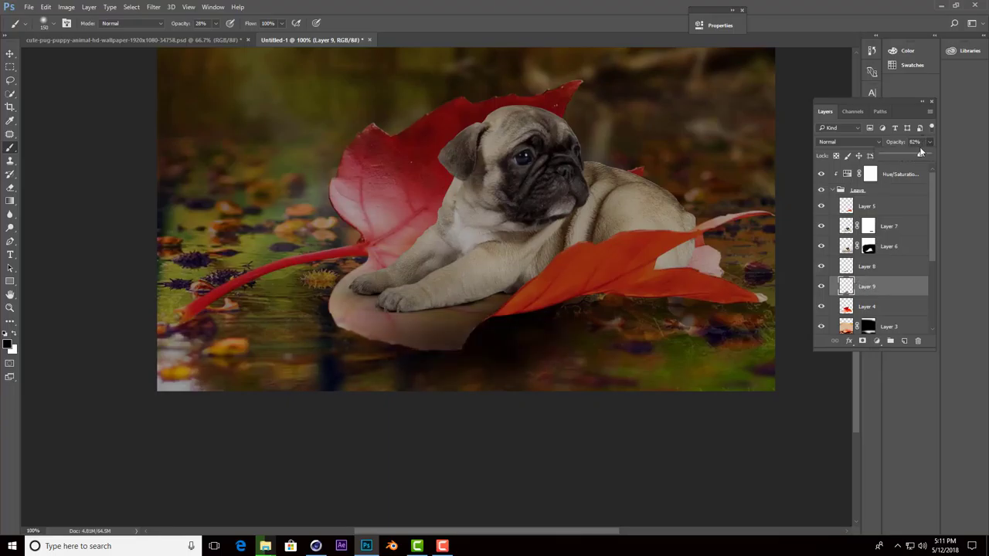
pyautogui.hotkey('ctrl', 'alt', 'z')
pyautogui.hotkey('ctrl', 'alt', 'z')
pyautogui.hotkey('ctrl', 'alt', 'z')
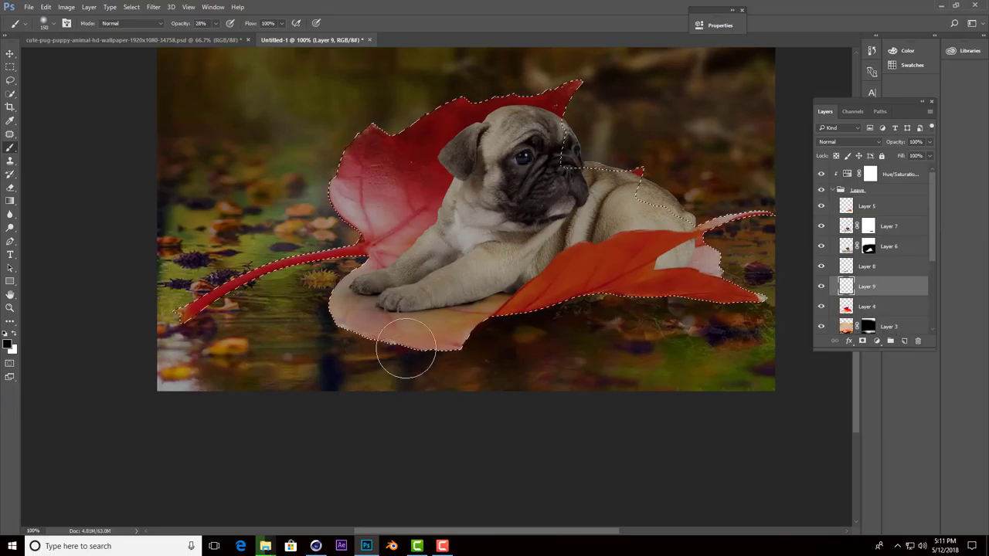
# Shade the leaf's lower edge, then paint below the paws at 12% opacity and deselect.
pyautogui.moveTo(459, 355)
pyautogui.mouseDown()
pyautogui.moveTo(448, 349)
pyautogui.moveTo(543, 315)
pyautogui.mouseUp()
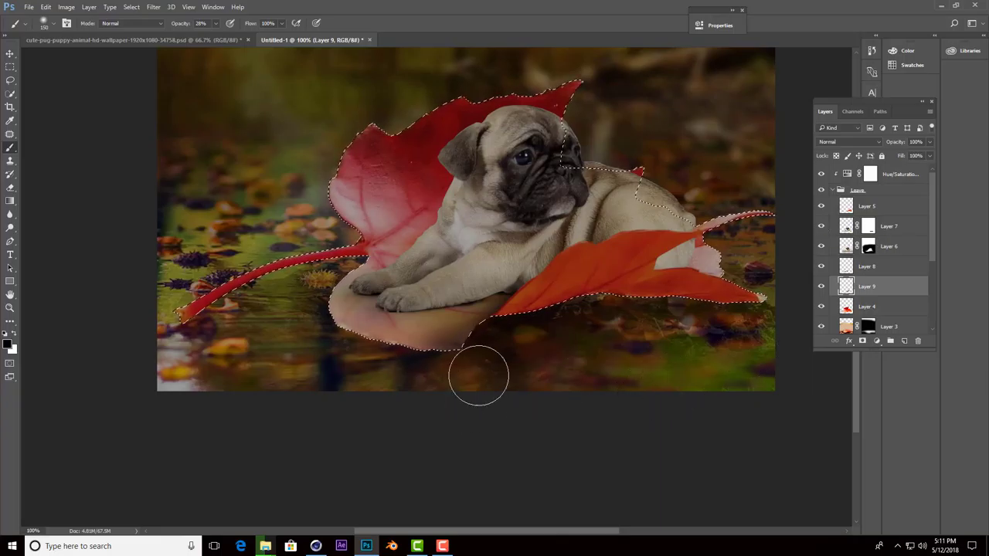
pyautogui.moveTo(434, 376); pyautogui.dragTo(463, 331)
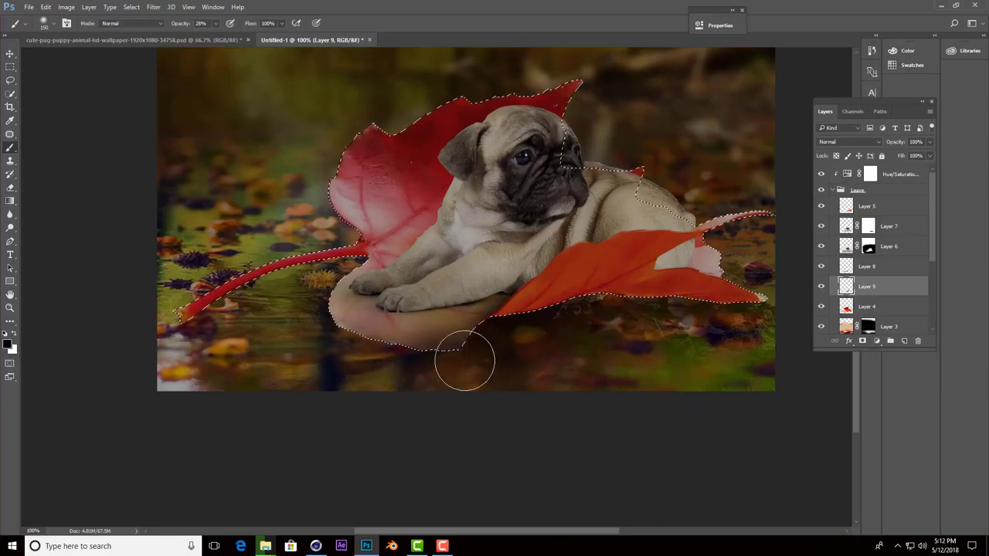
pyautogui.moveTo(215, 28); pyautogui.dragTo(204, 38)
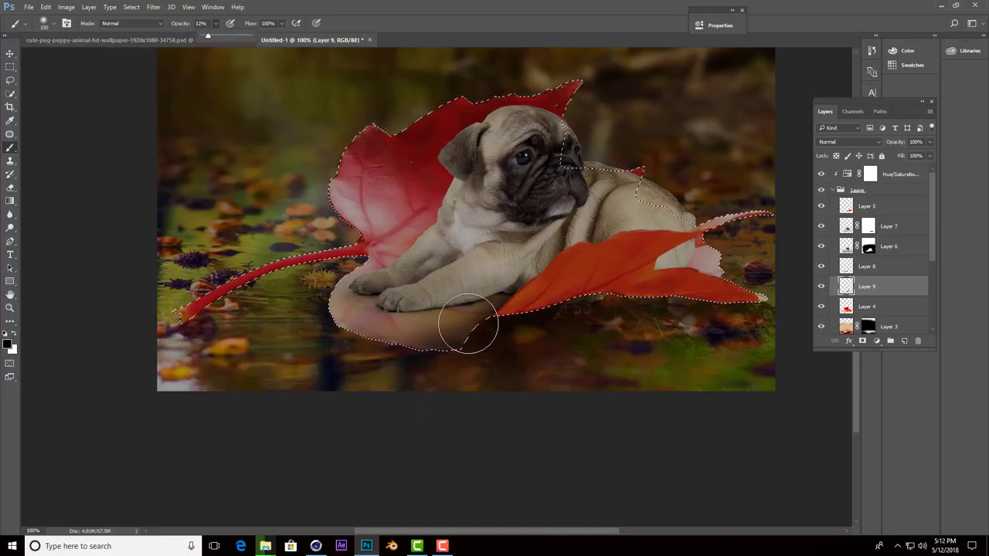
pyautogui.moveTo(480, 322)
pyautogui.mouseDown()
pyautogui.moveTo(397, 335)
pyautogui.moveTo(376, 312)
pyautogui.mouseUp()
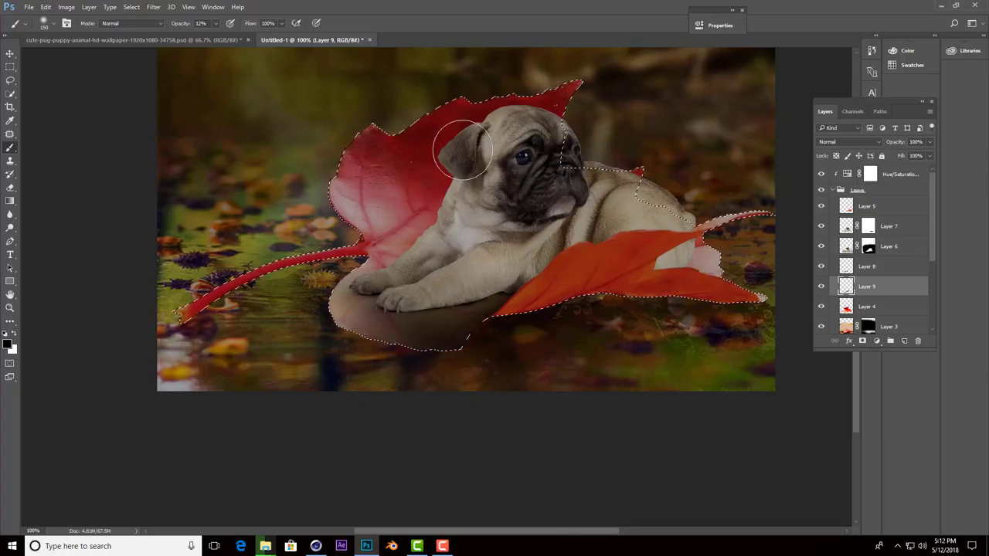
pyautogui.hotkey('ctrl', 'd')
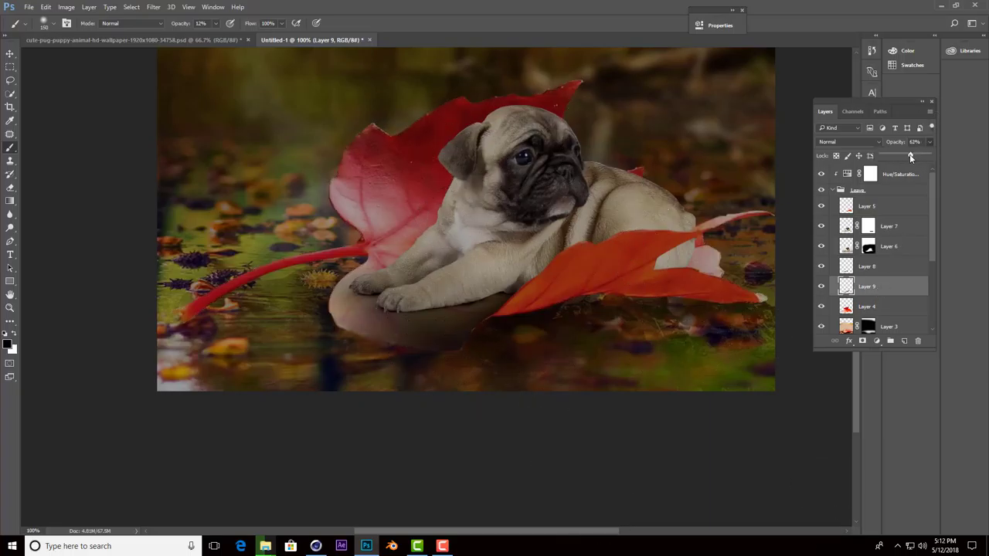
# Raise Layer 9 to 77% opacity and erase the overlay along the leaf's lower edge.
pyautogui.moveTo(911, 157); pyautogui.dragTo(916, 157)
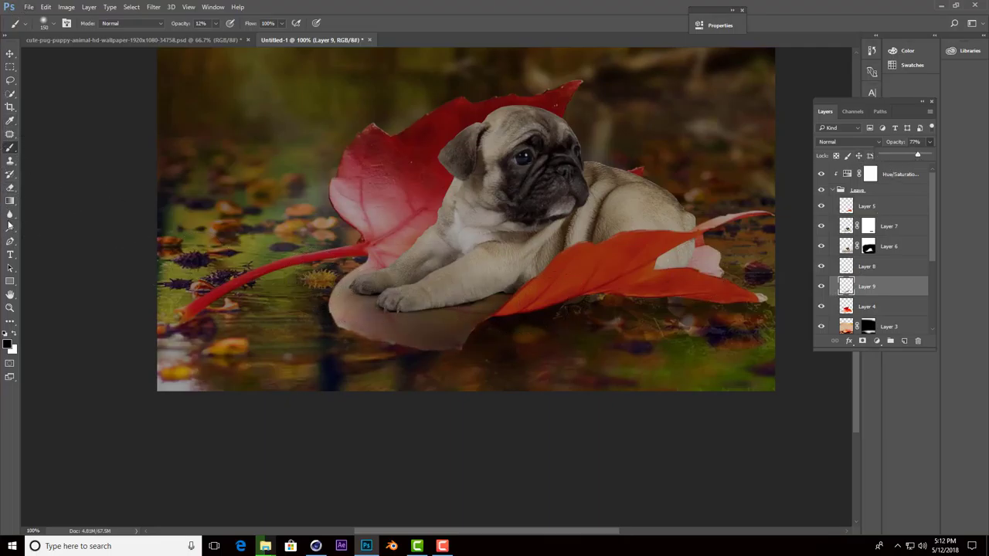
pyautogui.press('e')
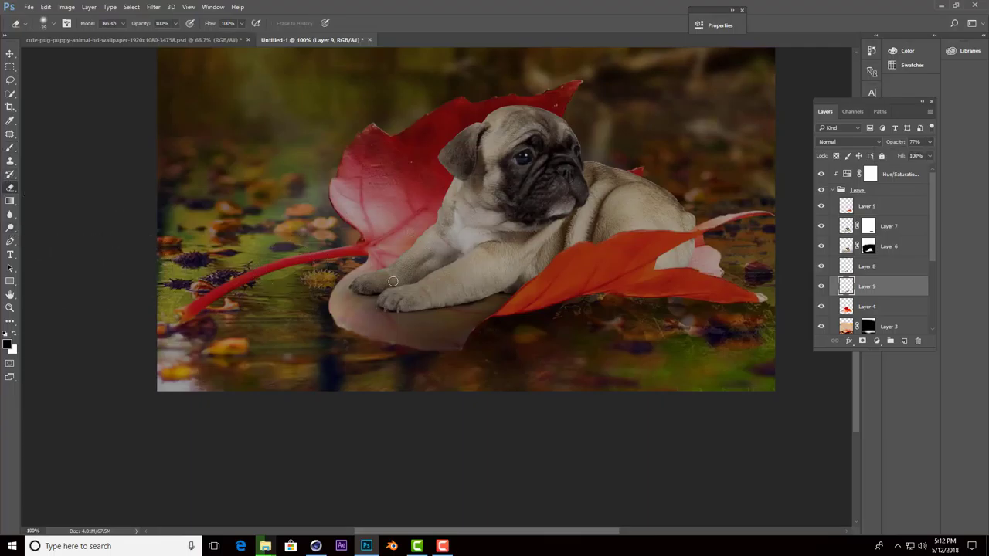
pyautogui.press(']')
pyautogui.press(']')
pyautogui.press(']')
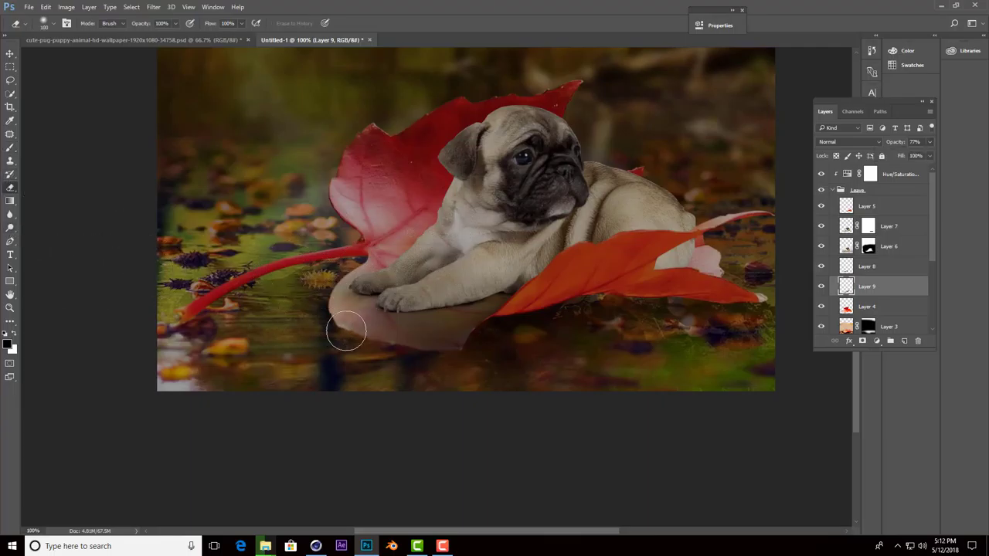
pyautogui.press(']')
pyautogui.press(']')
pyautogui.press(']')
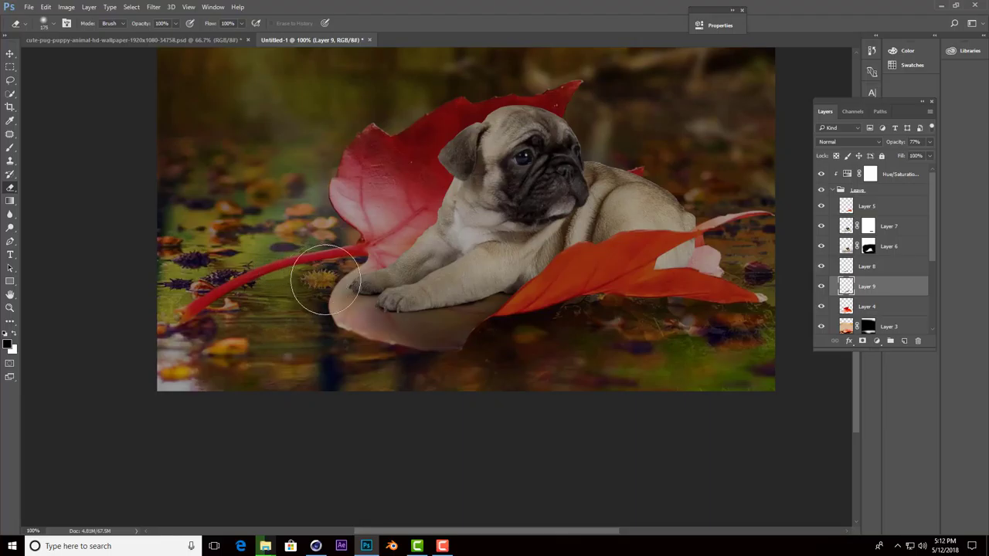
pyautogui.moveTo(389, 377)
pyautogui.mouseDown()
pyautogui.moveTo(379, 376)
pyautogui.moveTo(391, 368)
pyautogui.mouseUp()
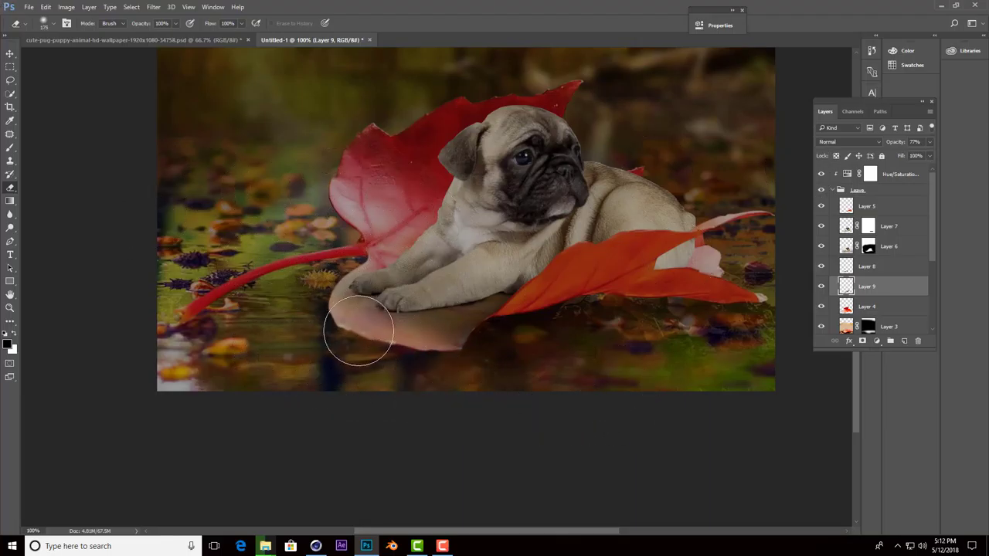
pyautogui.press('v')
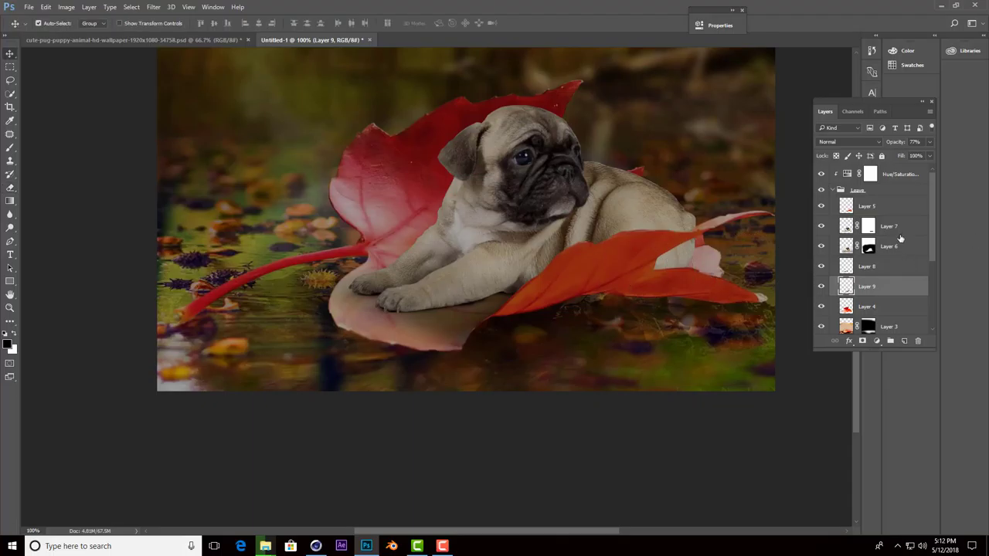
pyautogui.click(900, 225)
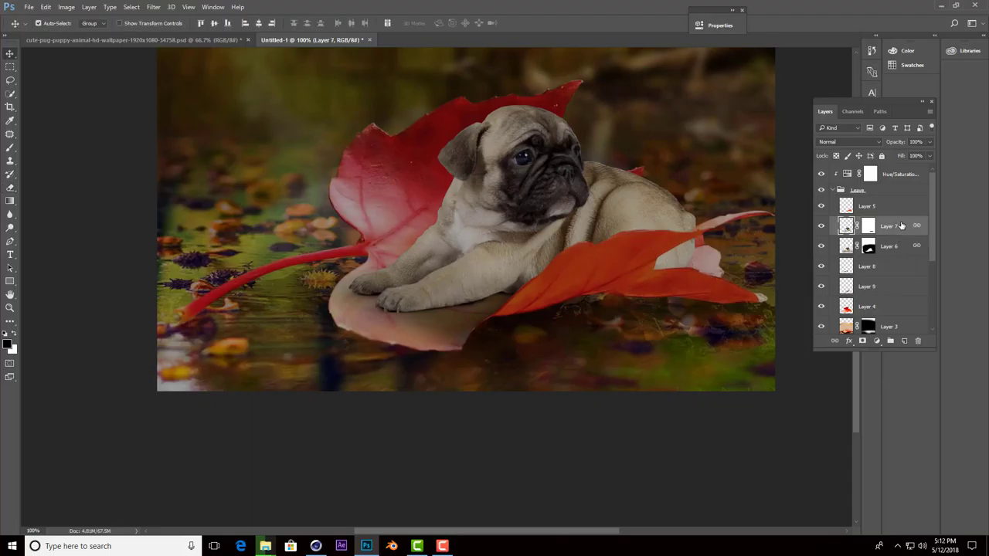
# Add a new Layer 10 above Layer 8, undoing a stray stroke on the pug's face.
pyautogui.click(896, 266)
pyautogui.click(905, 342)
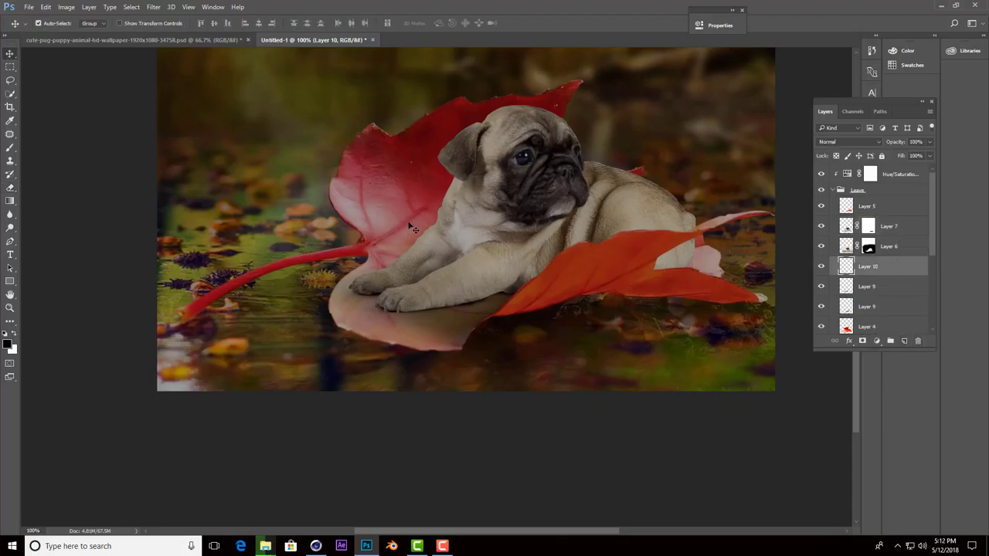
pyautogui.click(10, 147)
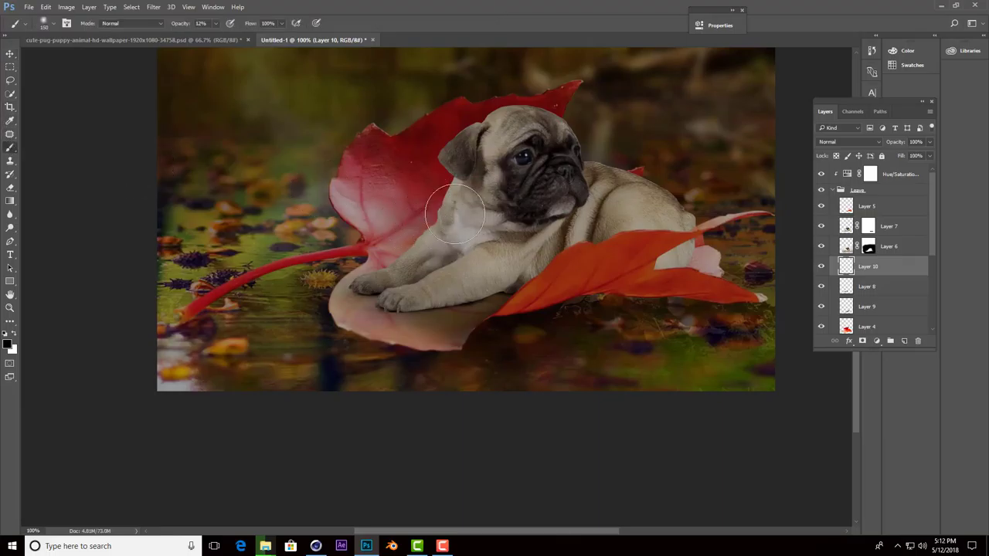
pyautogui.hotkey('ctrl', 'z')
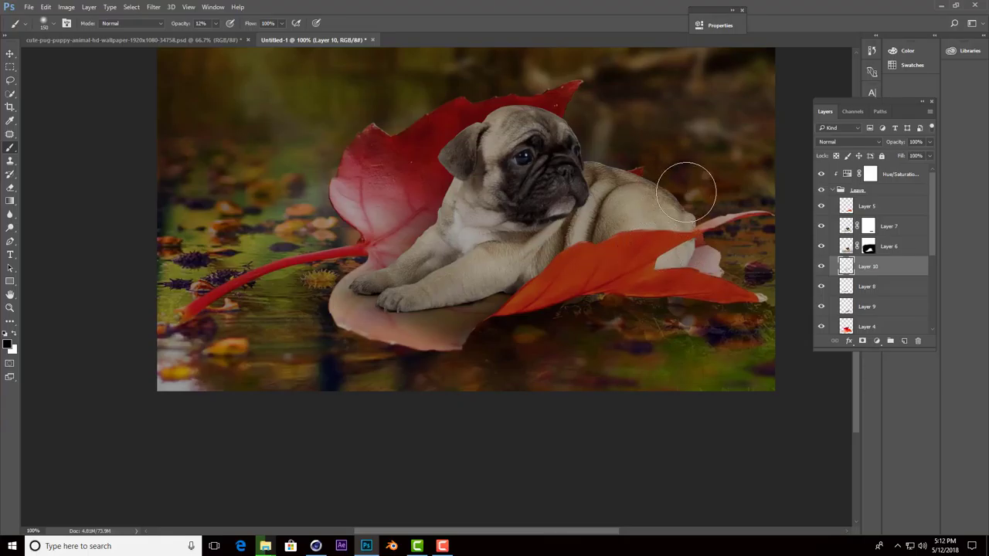
# Add Layer 11 above Layer 7 and shade the red leaf near the pug's hind leg.
pyautogui.click(889, 226)
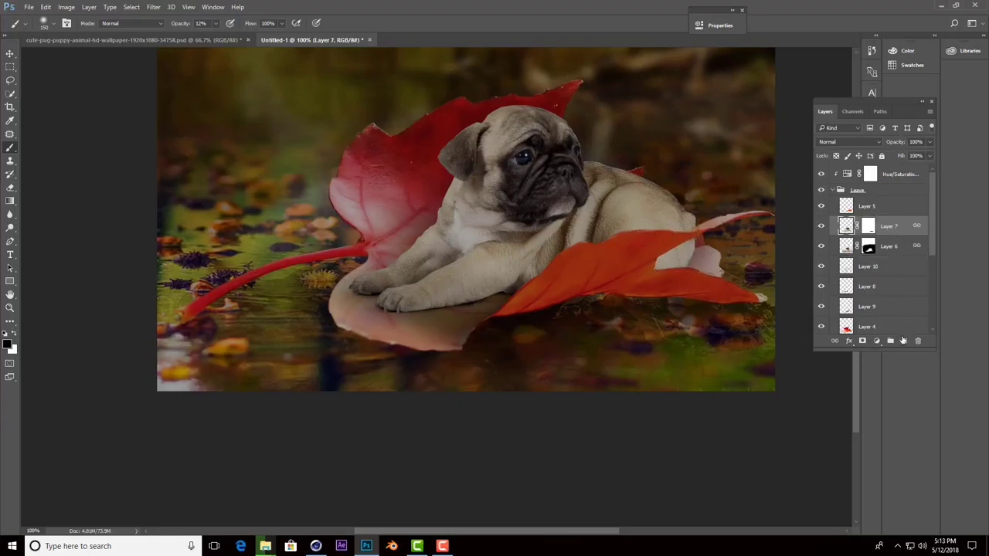
pyautogui.click(904, 341)
pyautogui.moveTo(596, 268)
pyautogui.mouseDown()
pyautogui.moveTo(628, 253)
pyautogui.moveTo(618, 255)
pyautogui.mouseUp()
pyautogui.moveTo(586, 289)
pyautogui.mouseDown()
pyautogui.moveTo(565, 283)
pyautogui.moveTo(521, 319)
pyautogui.mouseUp()
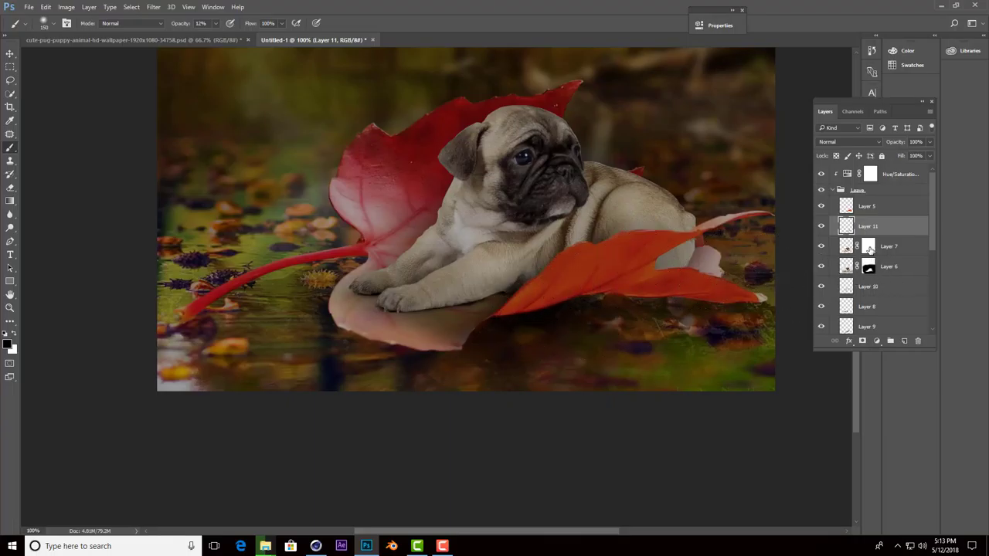
pyautogui.moveTo(579, 276); pyautogui.dragTo(677, 258)
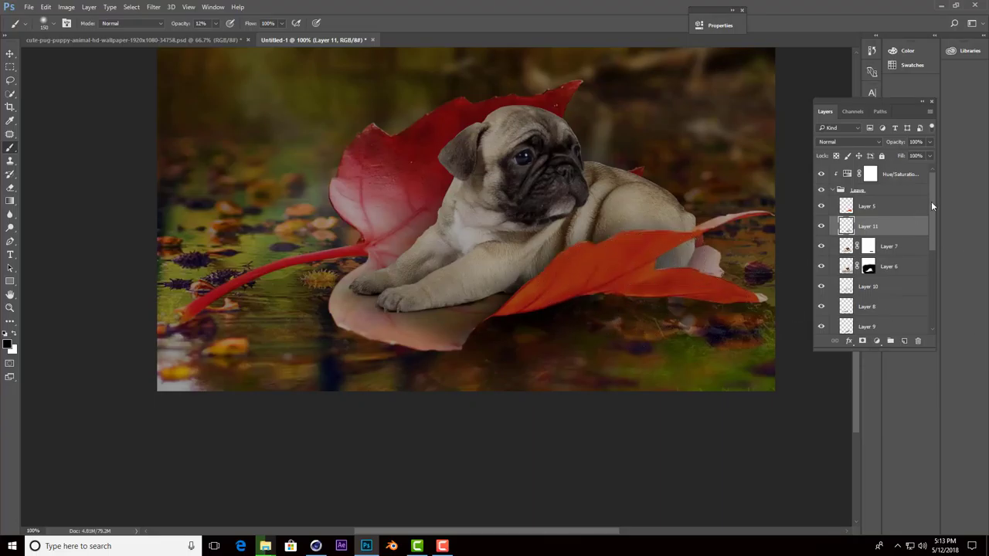
# Load the red leaf's shape as a selection and darken its lower edge within it.
pyautogui.scroll(-3, 856, 276)
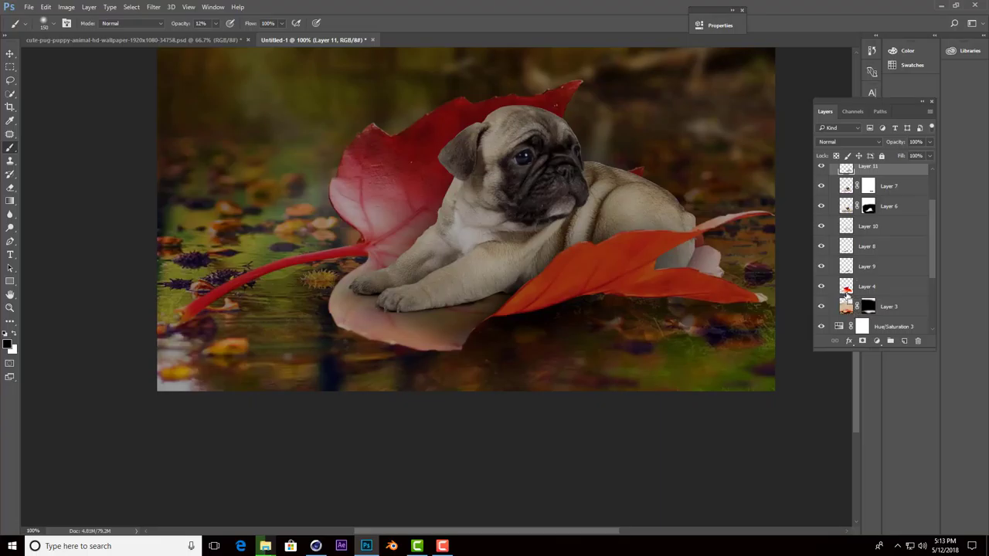
pyautogui.keyDown('ctrl'); pyautogui.click(846, 285); pyautogui.keyUp('ctrl')
pyautogui.scroll(3, 849, 255)
pyautogui.moveTo(595, 281); pyautogui.dragTo(647, 259)
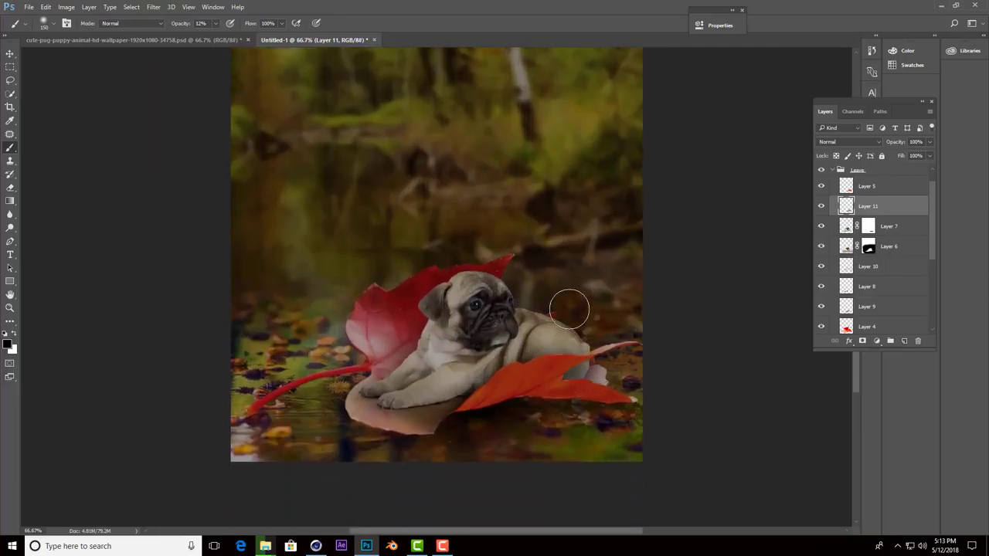
pyautogui.press('v')
pyautogui.scroll(3, 472, 183)
pyautogui.scroll(2, 472, 182)
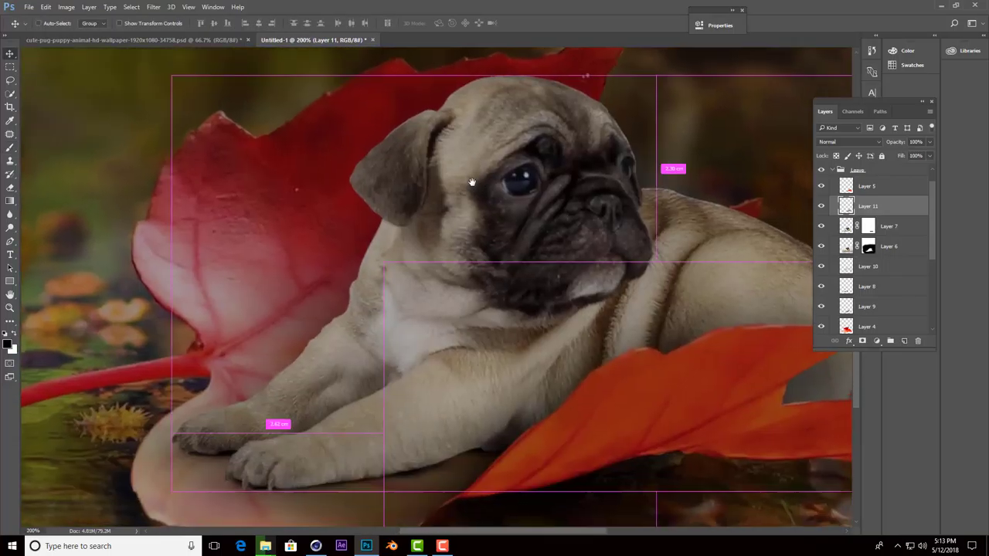
pyautogui.scroll(-2, 472, 182)
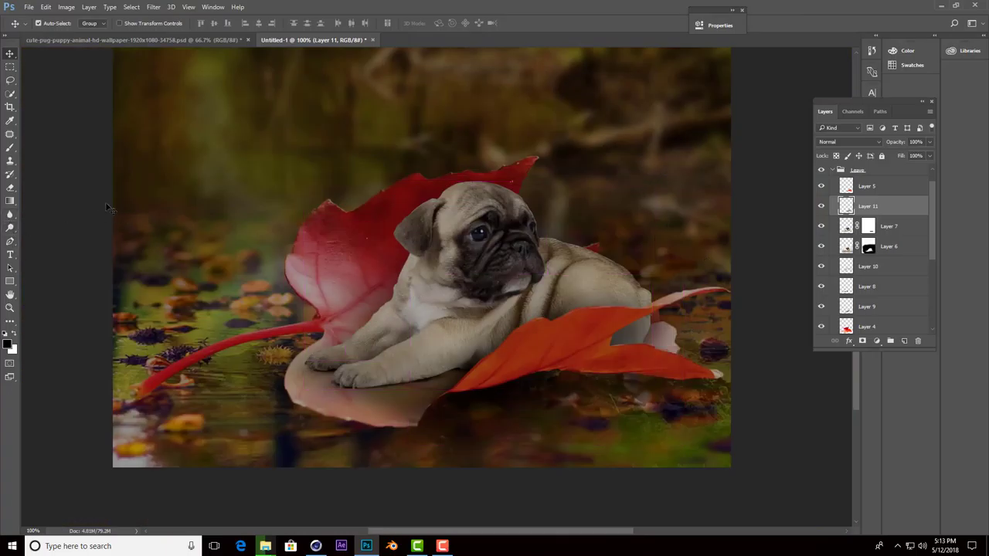
# Switch to the Smudge tool with Layer 7 as the active layer.
pyautogui.rightClick(10, 214)
pyautogui.click(47, 233)
pyautogui.scroll(2, 434, 282)
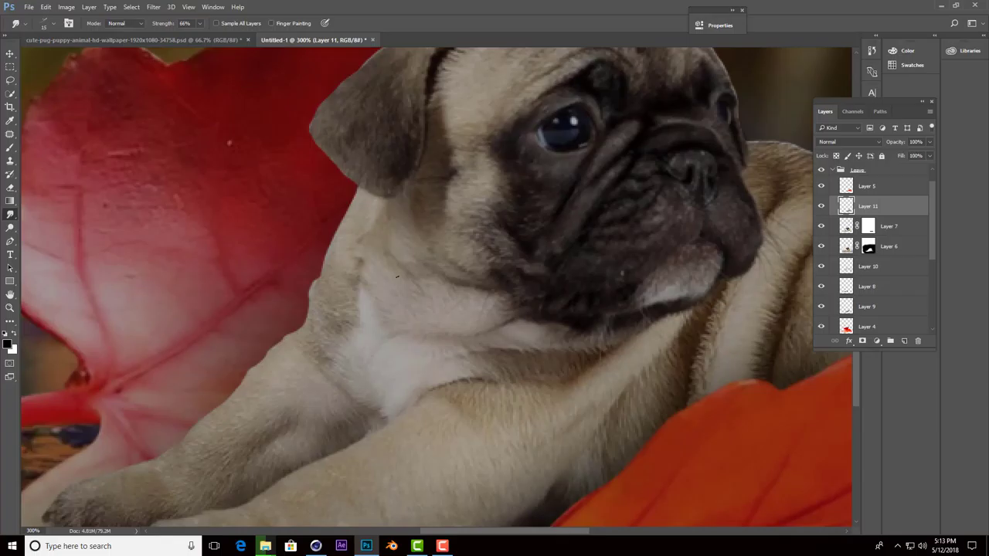
pyautogui.click(839, 230)
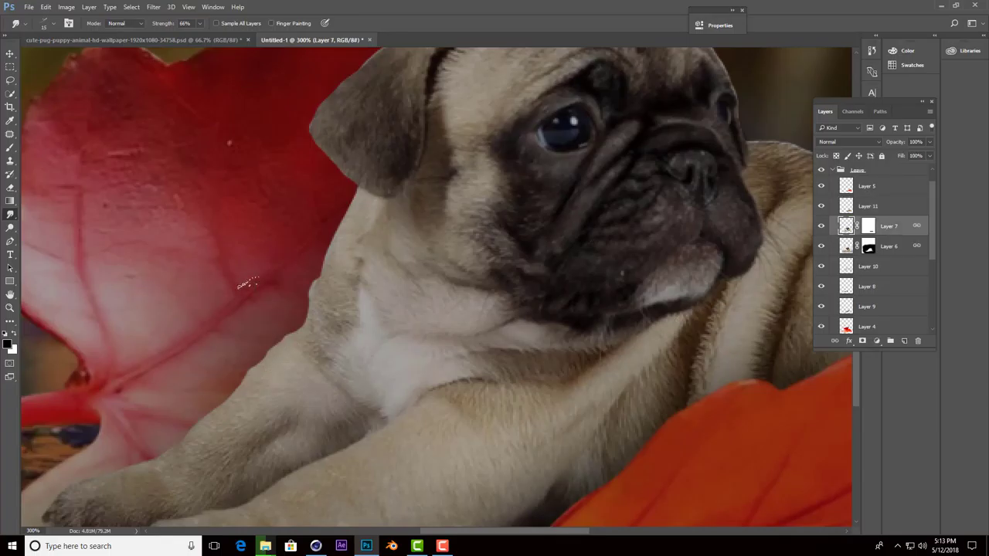
# Pick the 2292 brush preset and size the smudge brush down to 15 px.
pyautogui.rightClick(248, 283)
pyautogui.click(303, 423)
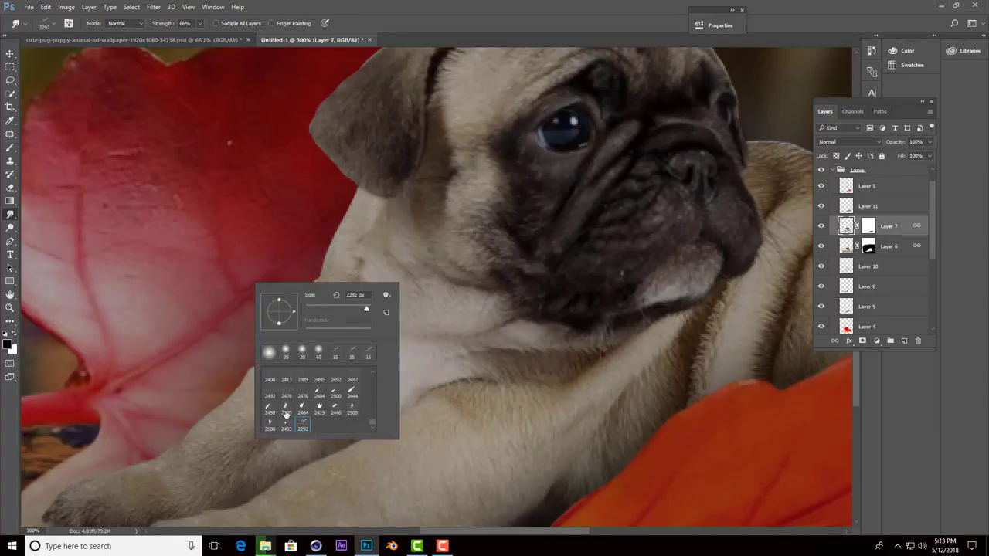
pyautogui.click(213, 413)
pyautogui.rightClick(246, 299)
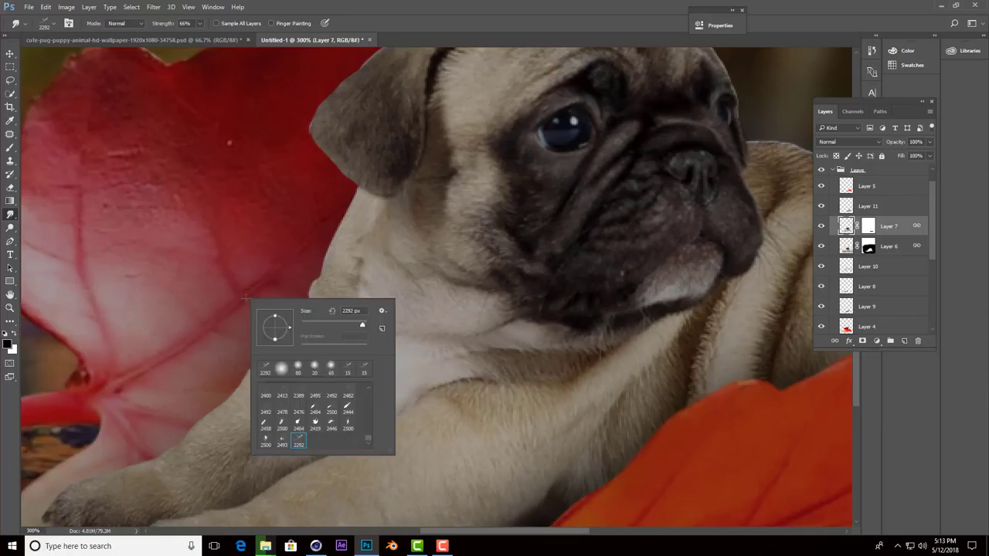
pyautogui.click(293, 244)
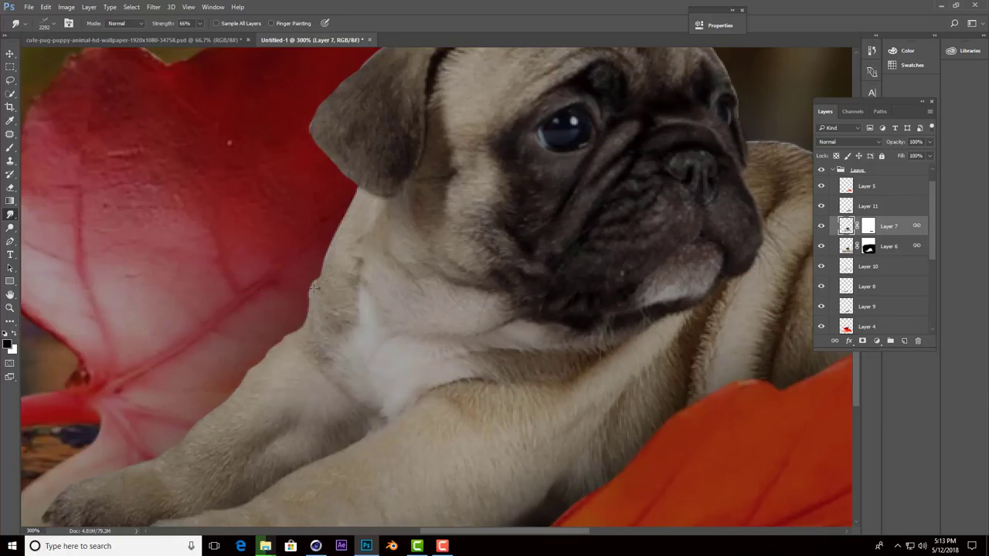
pyautogui.rightClick(312, 288)
pyautogui.click(400, 313)
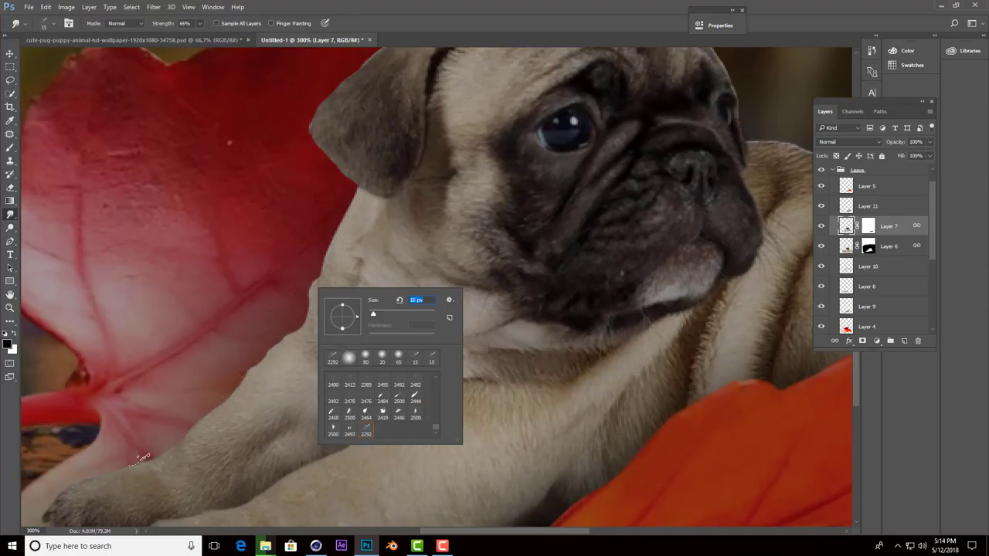
pyautogui.press('Return')
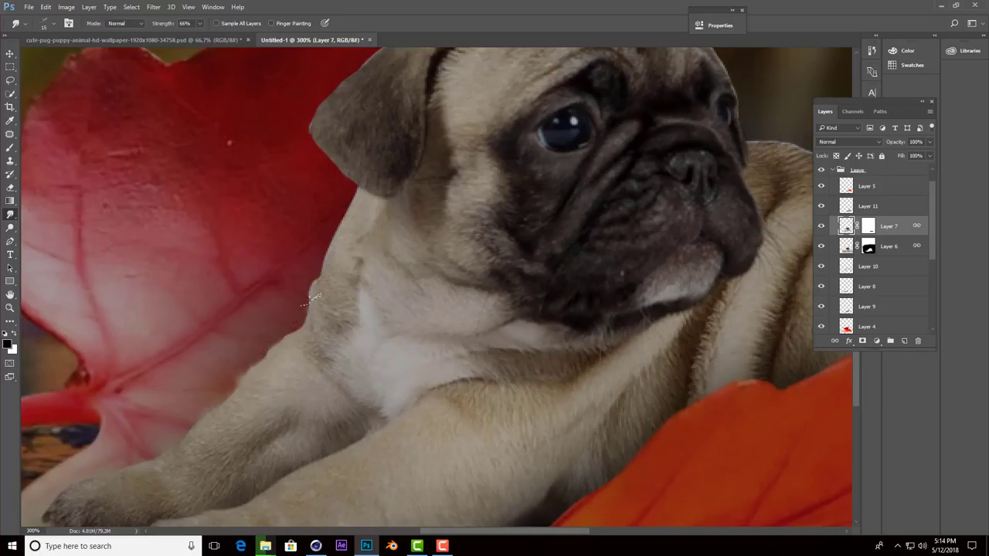
# Smudge the pug's neck fur edge into the red leaf.
pyautogui.rightClick(327, 270)
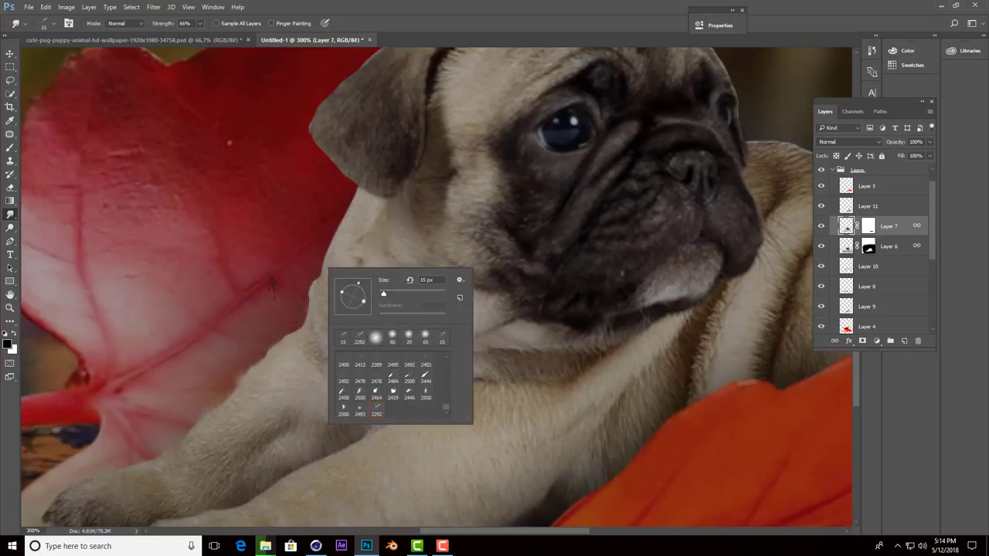
pyautogui.click(308, 292)
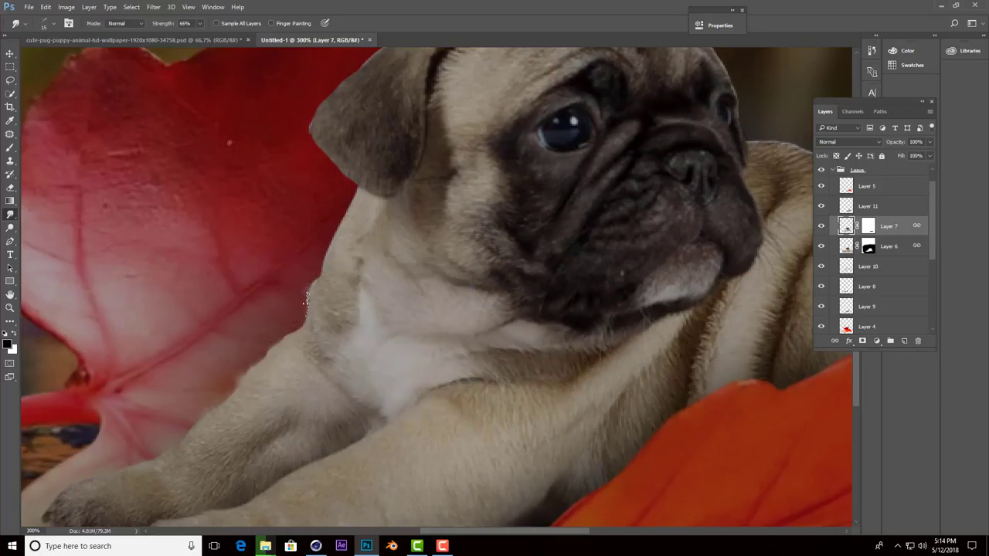
pyautogui.rightClick(341, 244)
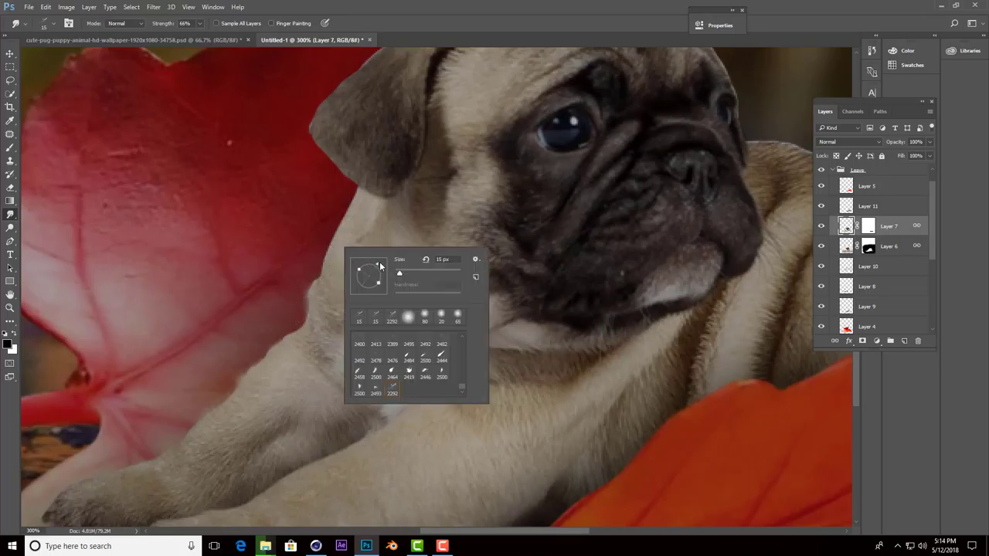
pyautogui.click(329, 246)
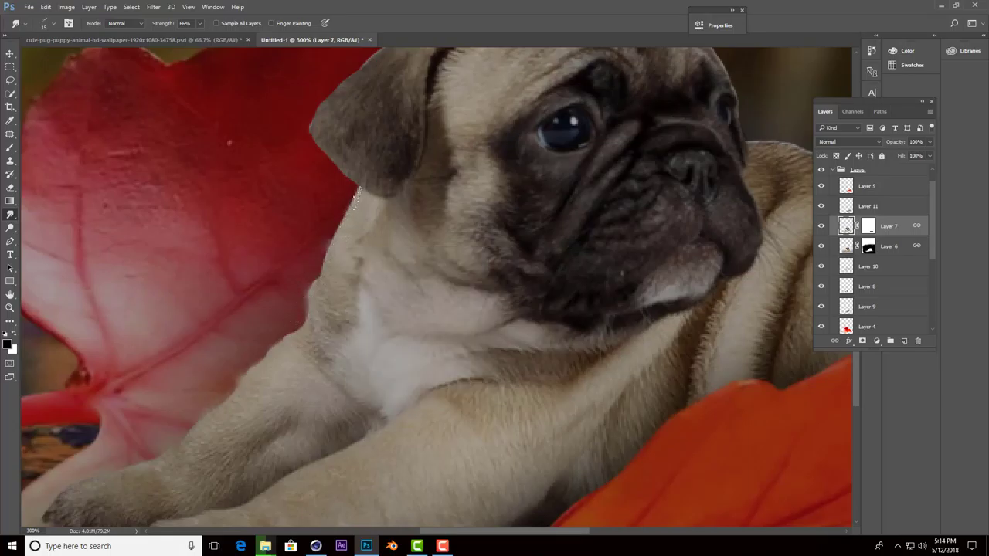
pyautogui.moveTo(344, 199); pyautogui.dragTo(343, 224)
# Tilt the brush tip angle and smudge wispy fur strands along the pug's back.
pyautogui.hotkey('ctrl', '-')
pyautogui.moveTo(687, 302); pyautogui.dragTo(531, 296)
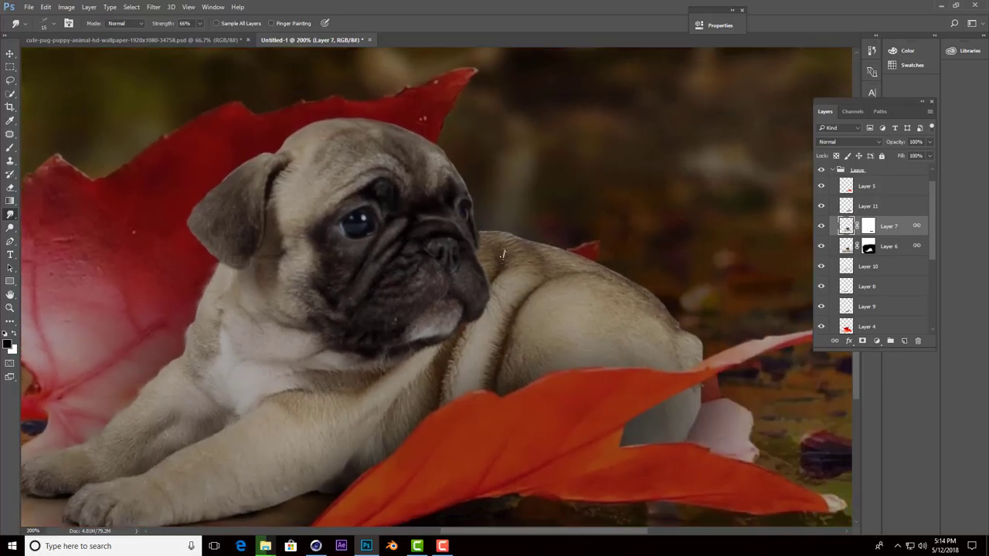
pyautogui.hotkey('ctrl', '+')
pyautogui.hotkey('ctrl', '+')
pyautogui.rightClick(468, 291)
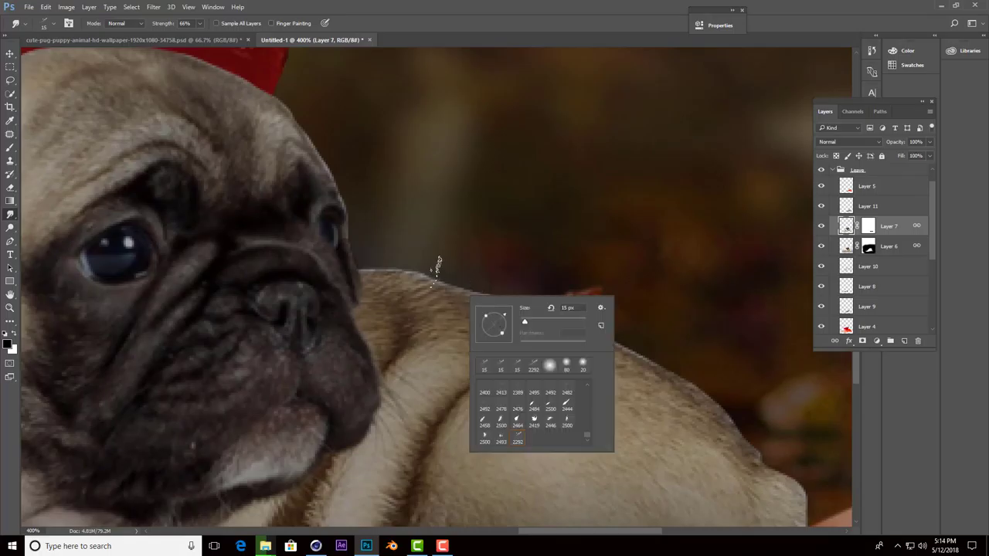
pyautogui.moveTo(506, 323); pyautogui.dragTo(451, 283)
pyautogui.click(403, 269)
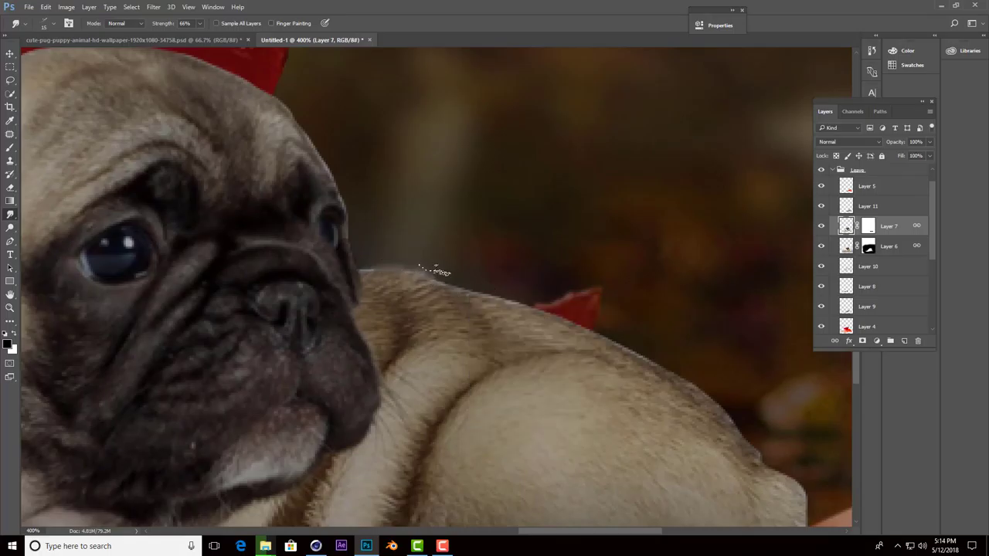
pyautogui.moveTo(434, 270)
pyautogui.mouseDown()
pyautogui.moveTo(586, 326)
pyautogui.moveTo(404, 269)
pyautogui.mouseUp()
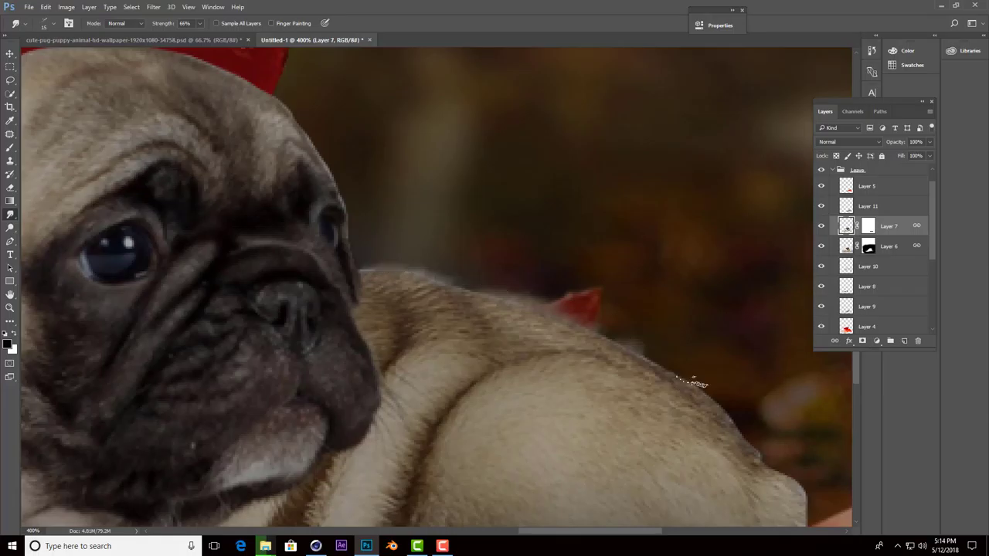
pyautogui.moveTo(692, 382); pyautogui.dragTo(655, 357)
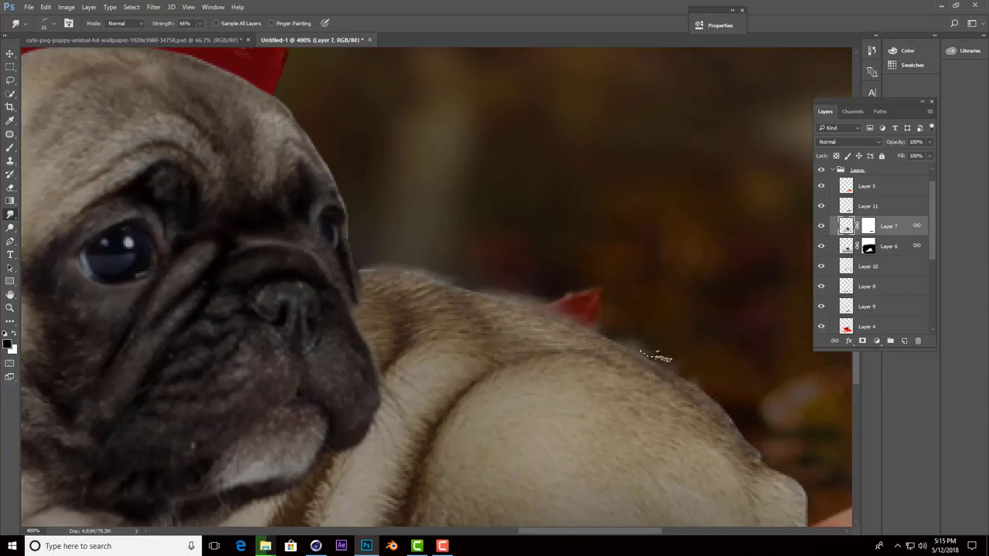
pyautogui.hotkey('ctrl', '1')
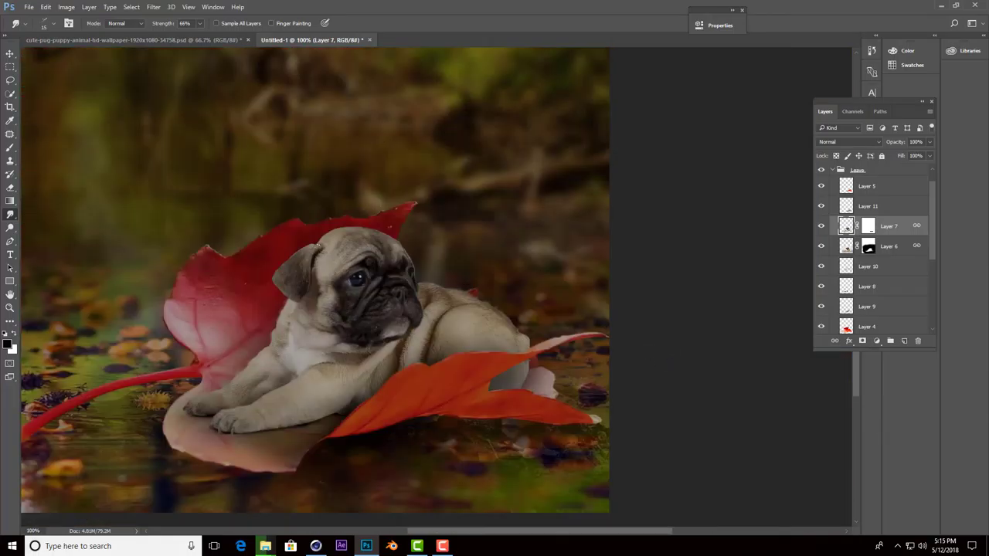
# Smudge the fur along the pug's ear and top of head into wisps with a 15 px brush.
pyautogui.scroll(3, 426, 241)
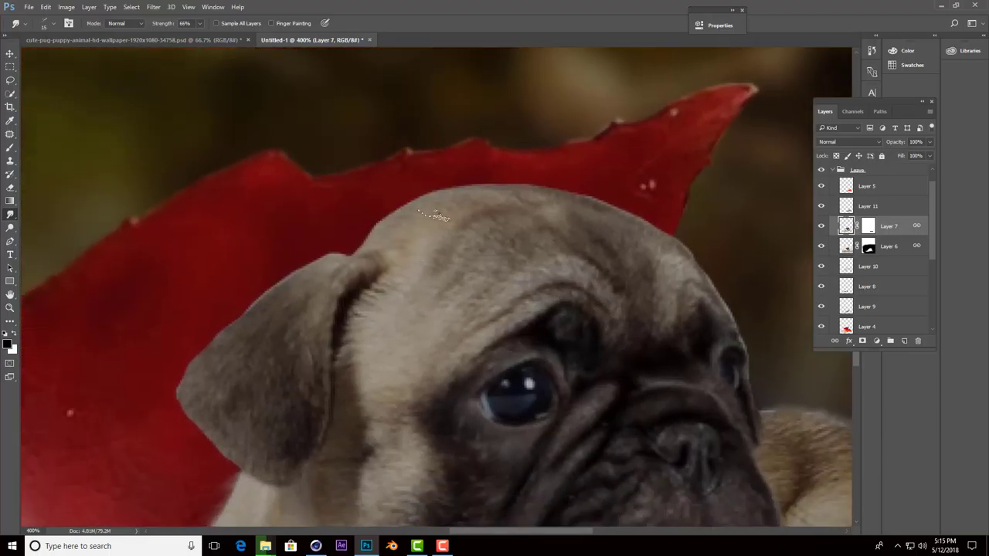
pyautogui.rightClick(434, 217)
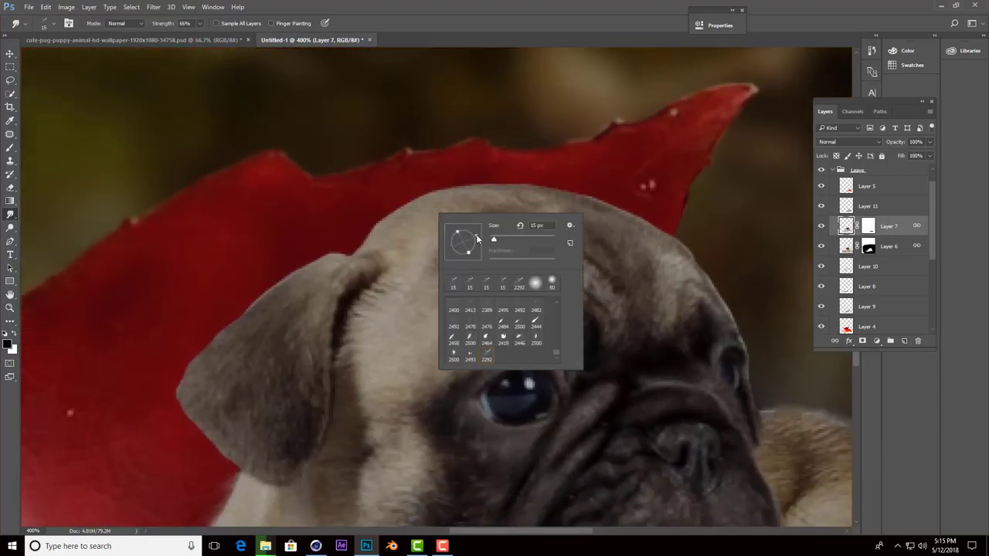
pyautogui.click(259, 295)
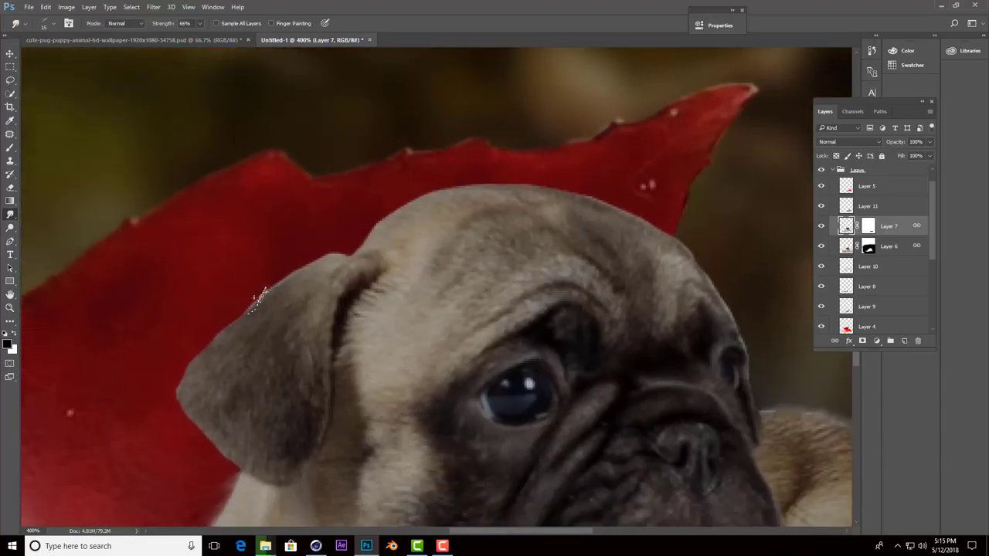
pyautogui.moveTo(340, 241)
pyautogui.mouseDown()
pyautogui.moveTo(236, 296)
pyautogui.moveTo(243, 309)
pyautogui.moveTo(180, 384)
pyautogui.mouseUp()
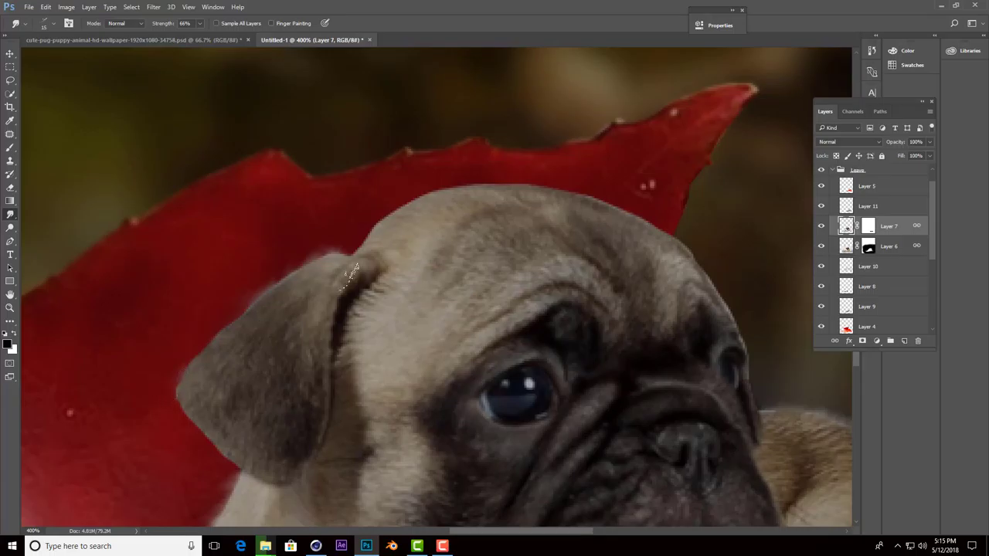
pyautogui.rightClick(436, 207)
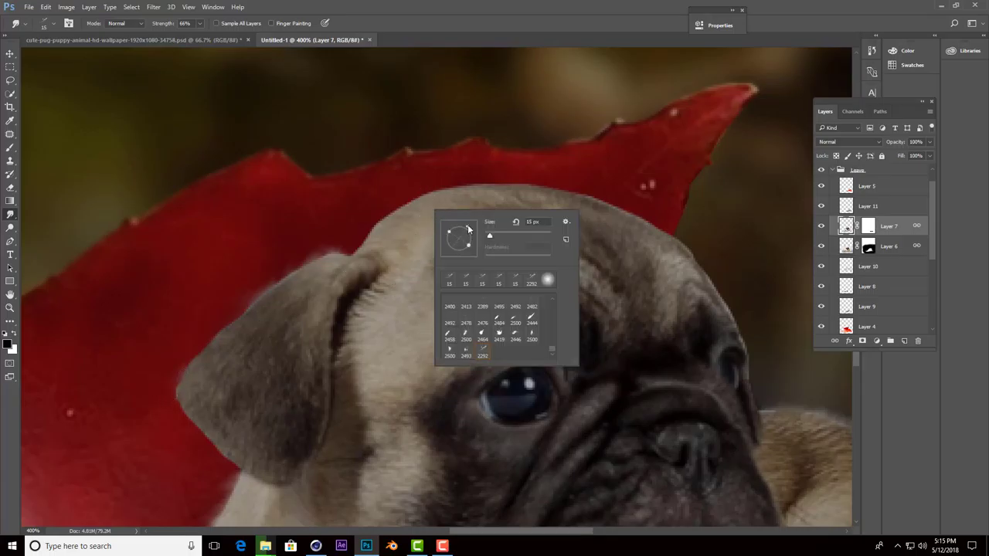
pyautogui.click(410, 210)
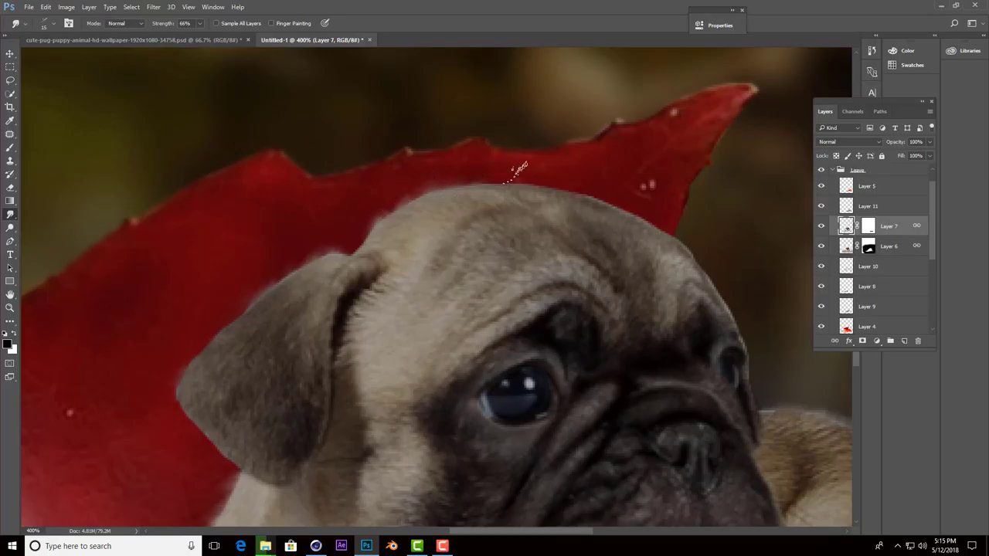
pyautogui.rightClick(500, 190)
pyautogui.click(501, 184)
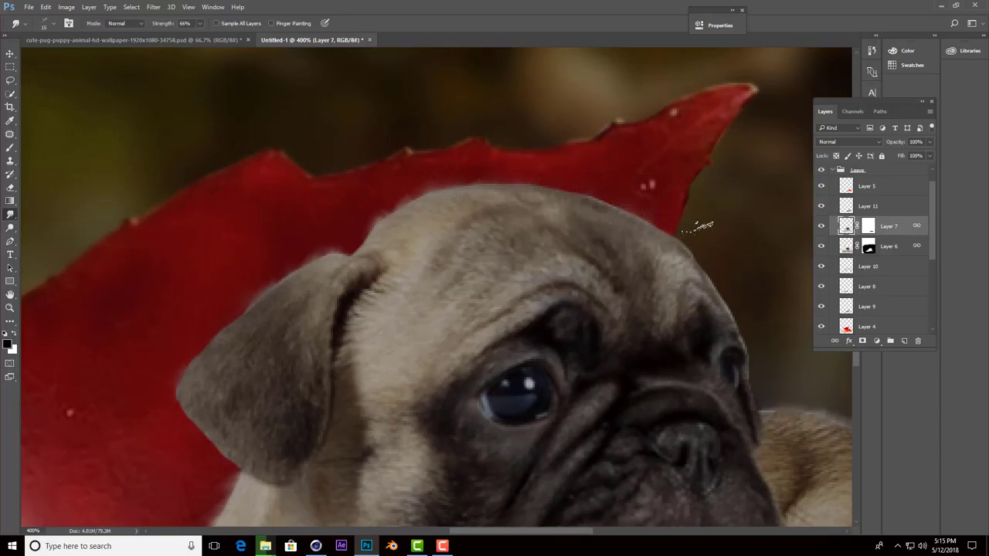
pyautogui.scroll(-5, 782, 291)
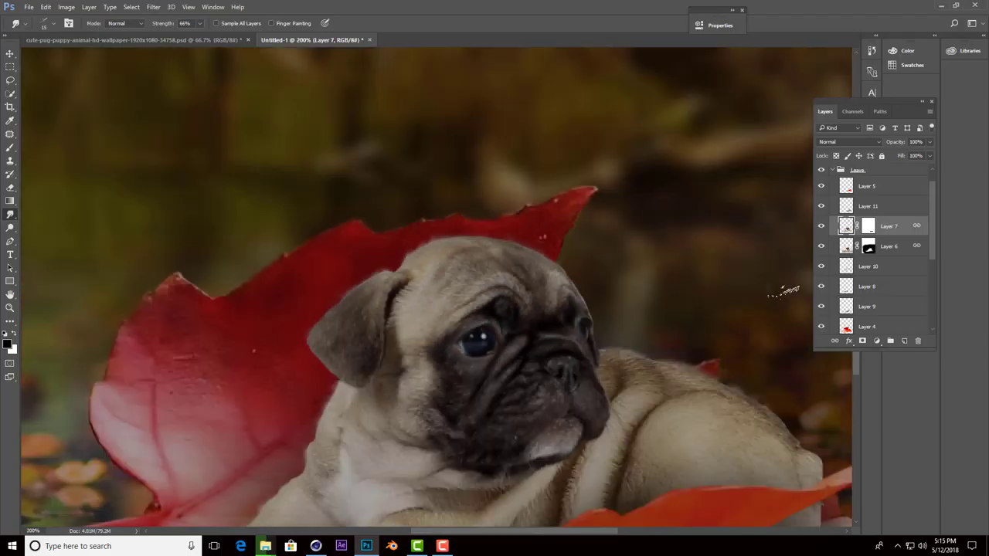
pyautogui.press('v')
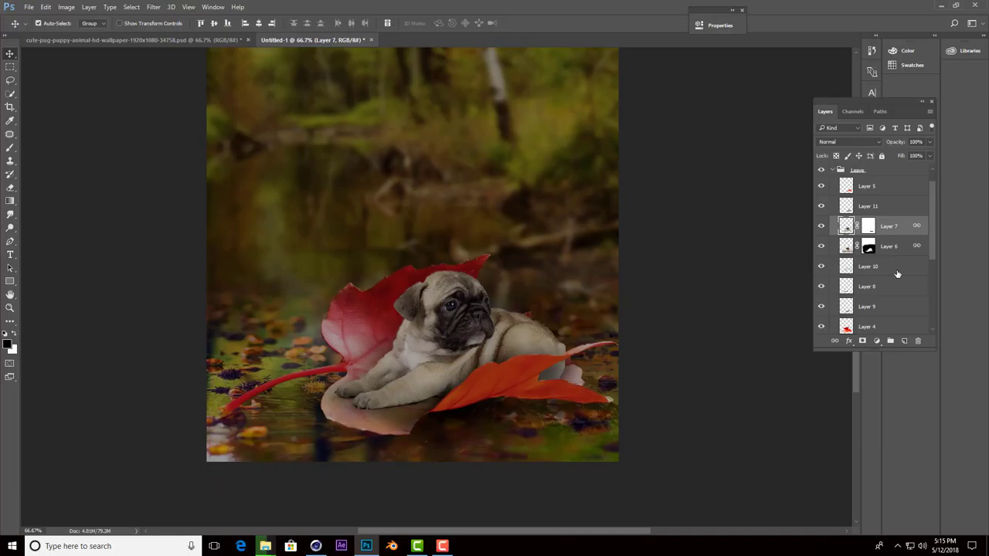
# Try a clipped Curves brightening adjustment, then delete it.
pyautogui.hotkey('ctrl', '+')
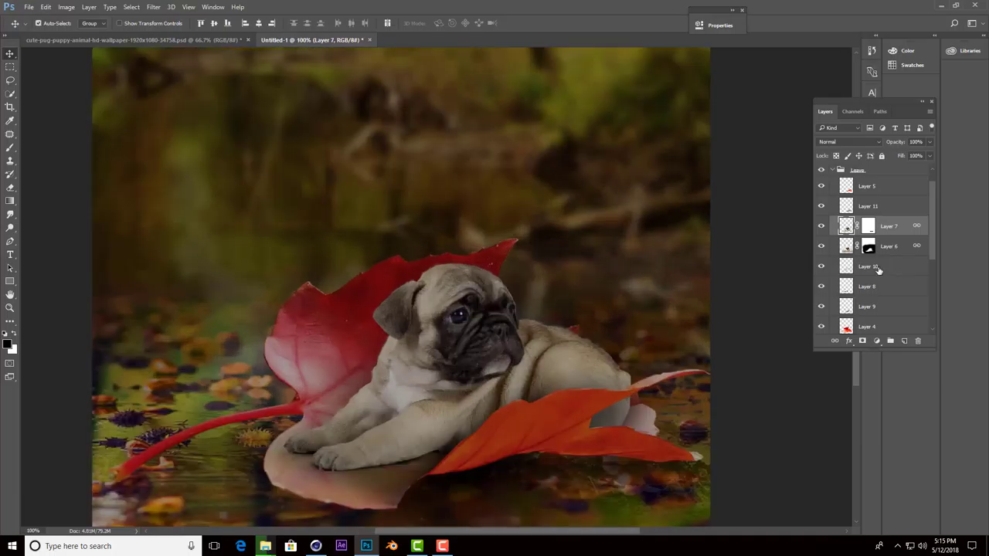
pyautogui.click(876, 342)
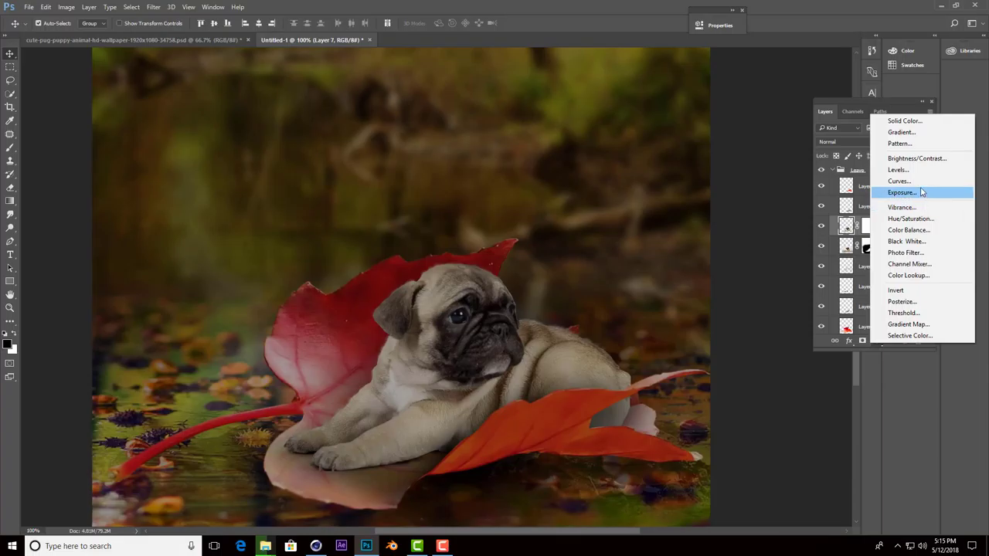
pyautogui.click(904, 180)
pyautogui.click(609, 244)
pyautogui.moveTo(629, 121); pyautogui.dragTo(626, 111)
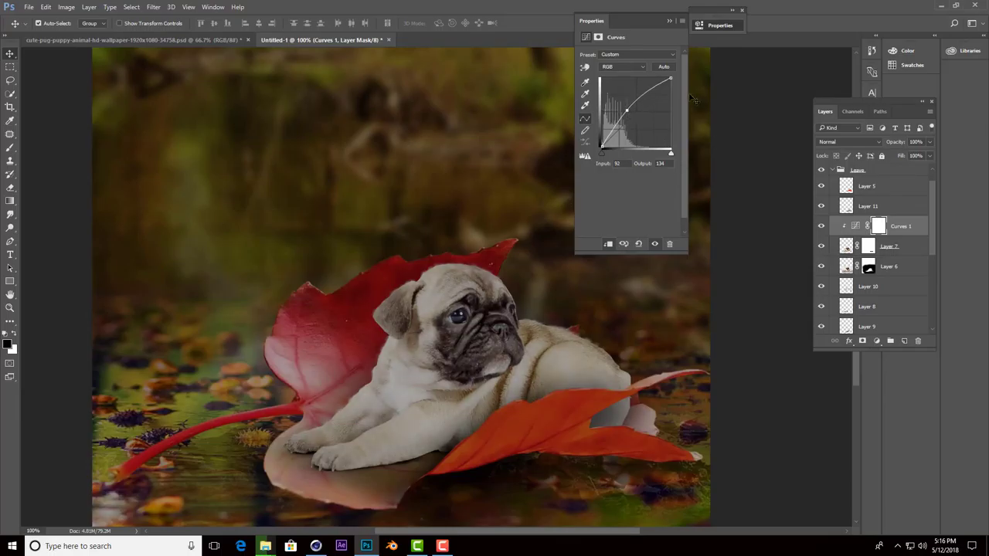
pyautogui.click(669, 21)
pyautogui.scroll(1, 826, 190)
pyautogui.click(821, 174)
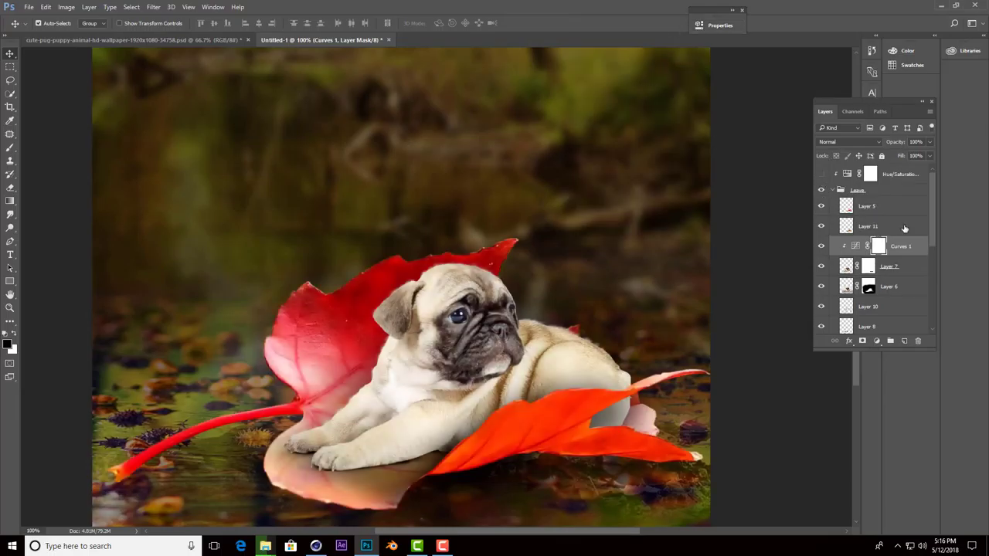
pyautogui.press('Delete')
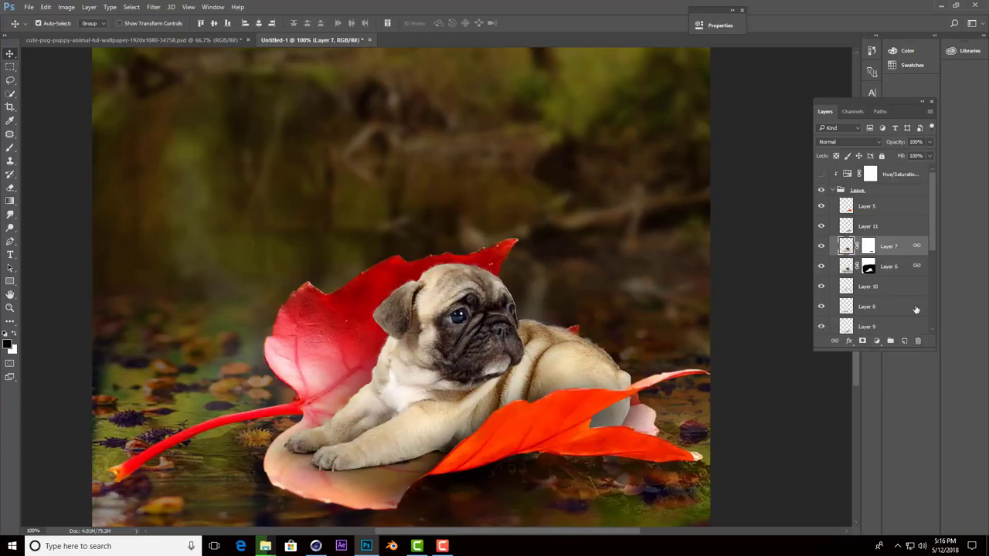
# Move the Hue/Saturation layer lower in the stack and clip it to Layer 4.
pyautogui.scroll(2, 896, 262)
pyautogui.click(821, 174)
pyautogui.moveTo(896, 174)
pyautogui.mouseDown()
pyautogui.moveTo(872, 286)
pyautogui.moveTo(871, 275)
pyautogui.mouseUp()
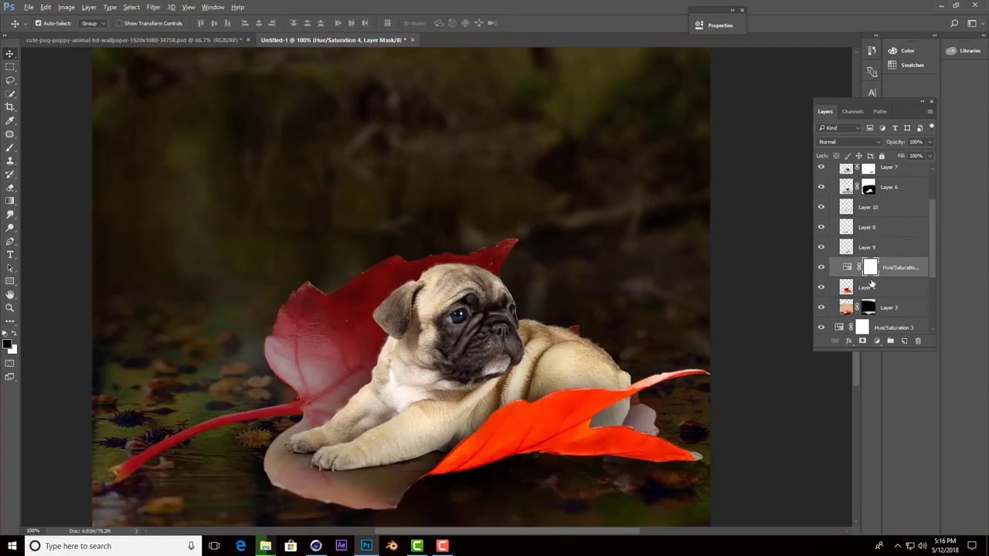
pyautogui.keyDown('alt'); pyautogui.click(874, 272); pyautogui.keyUp('alt')
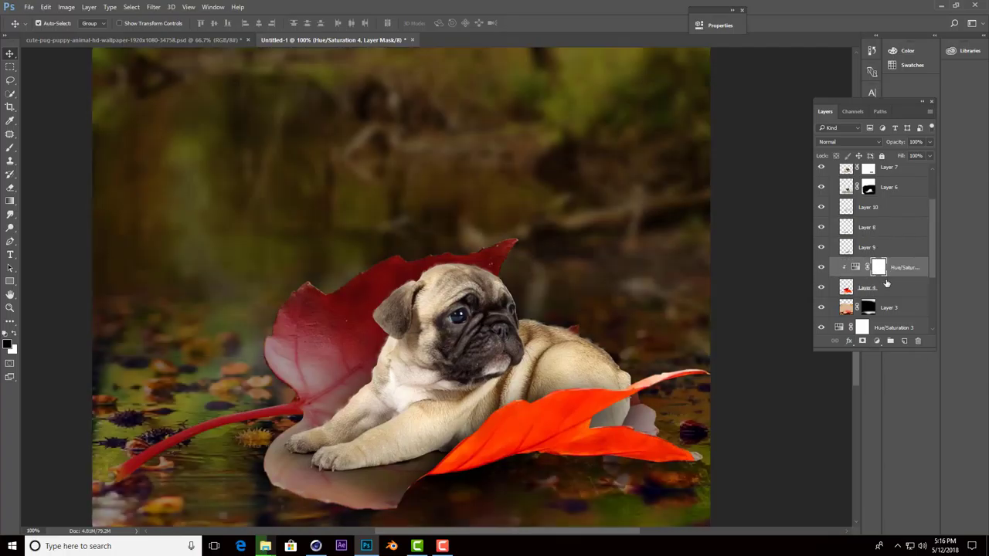
# Clip a Hue/Saturation copy to Layer 5 in the Leave group, then select pug Layer 7.
pyautogui.hotkey('ctrl', '-')
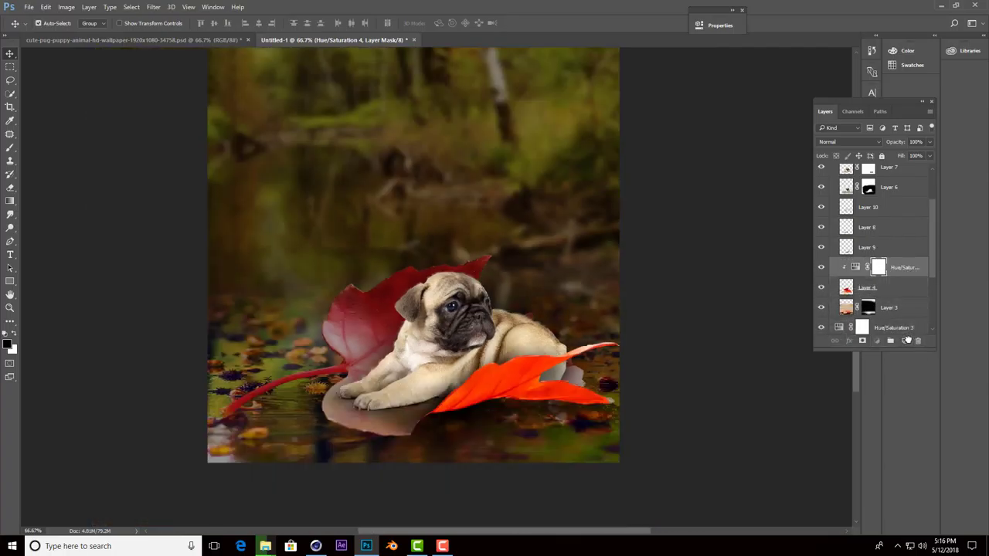
pyautogui.hotkey('ctrl', 'j')
pyautogui.moveTo(907, 294)
pyautogui.mouseDown()
pyautogui.moveTo(881, 176)
pyautogui.moveTo(883, 200)
pyautogui.mouseUp()
pyautogui.keyDown('alt'); pyautogui.click(885, 194); pyautogui.keyUp('alt')
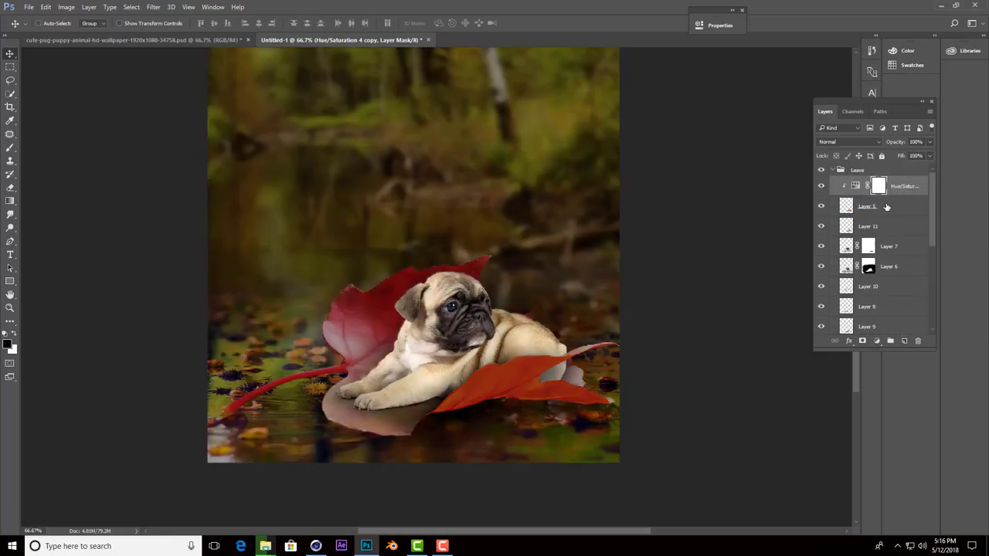
pyautogui.scroll(-2, 481, 284)
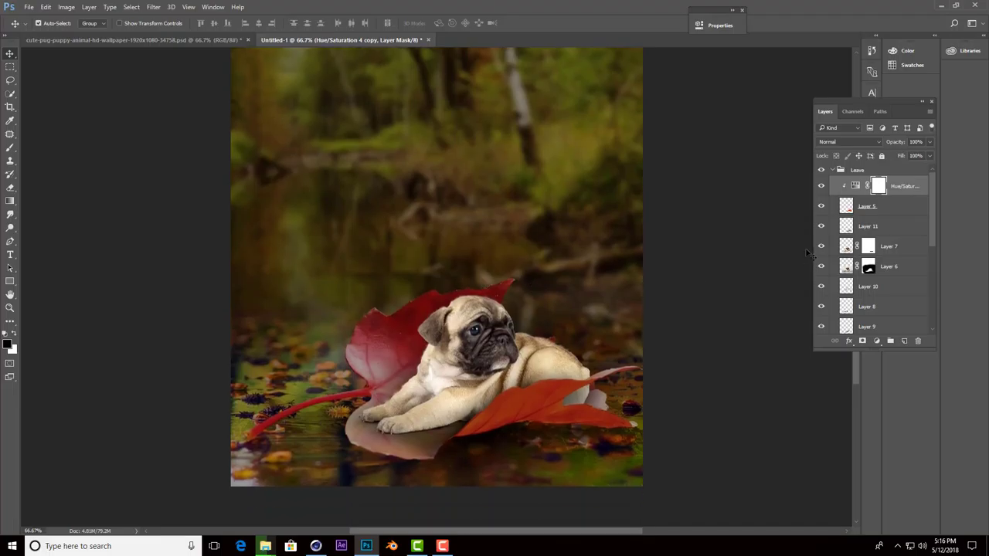
pyautogui.click(887, 248)
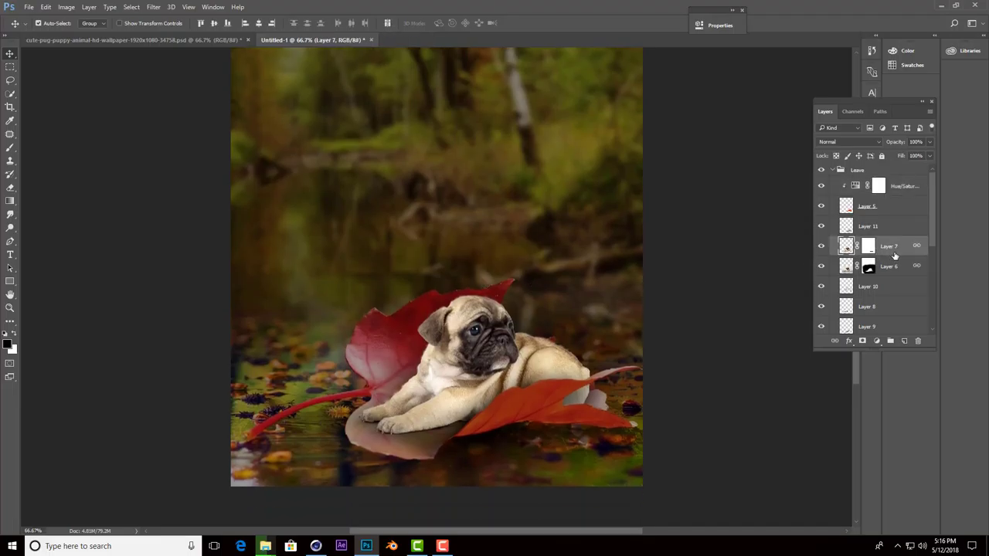
# Add a Hue/Saturation layer clipped to the pug with Lightness -34.
pyautogui.click(877, 341)
pyautogui.click(896, 220)
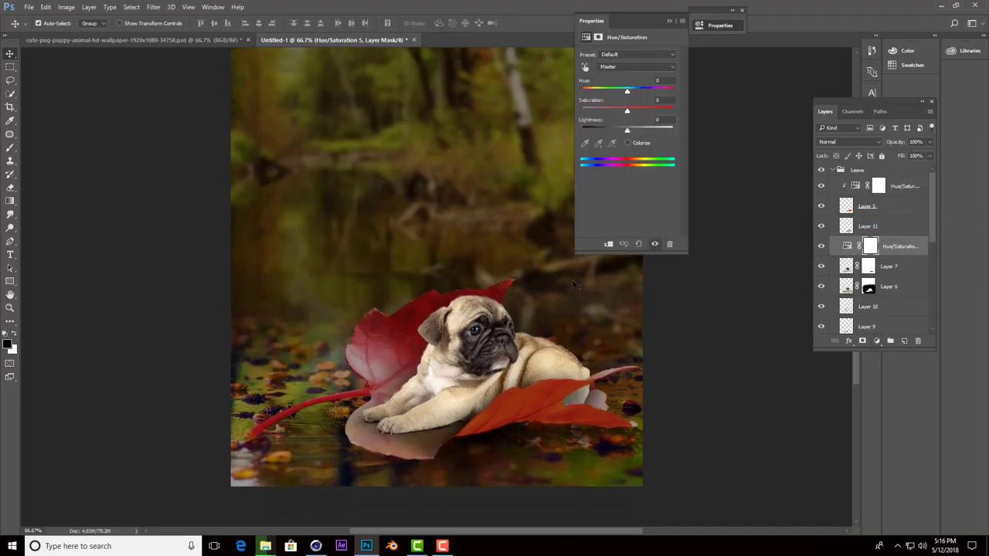
pyautogui.click(609, 244)
pyautogui.moveTo(627, 133); pyautogui.dragTo(612, 133)
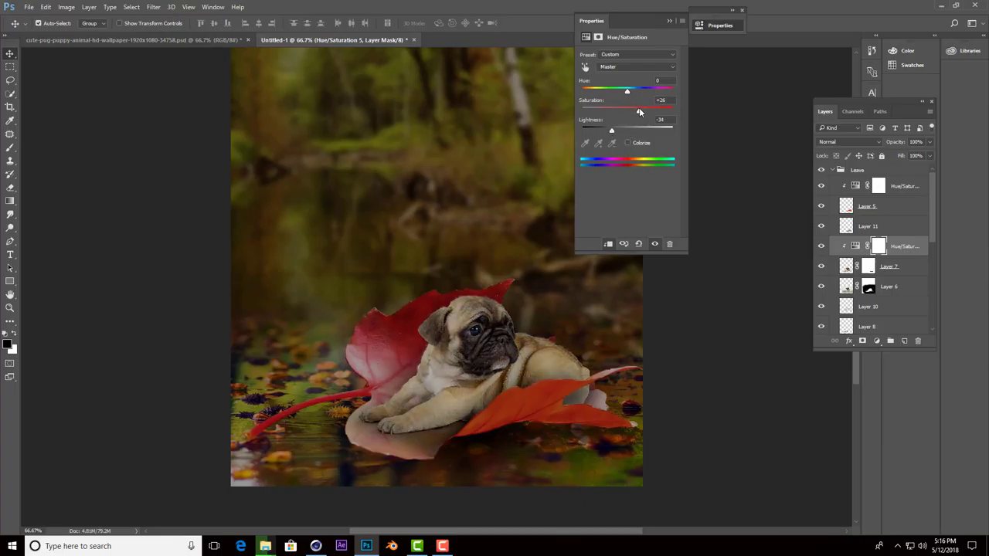
pyautogui.click(670, 22)
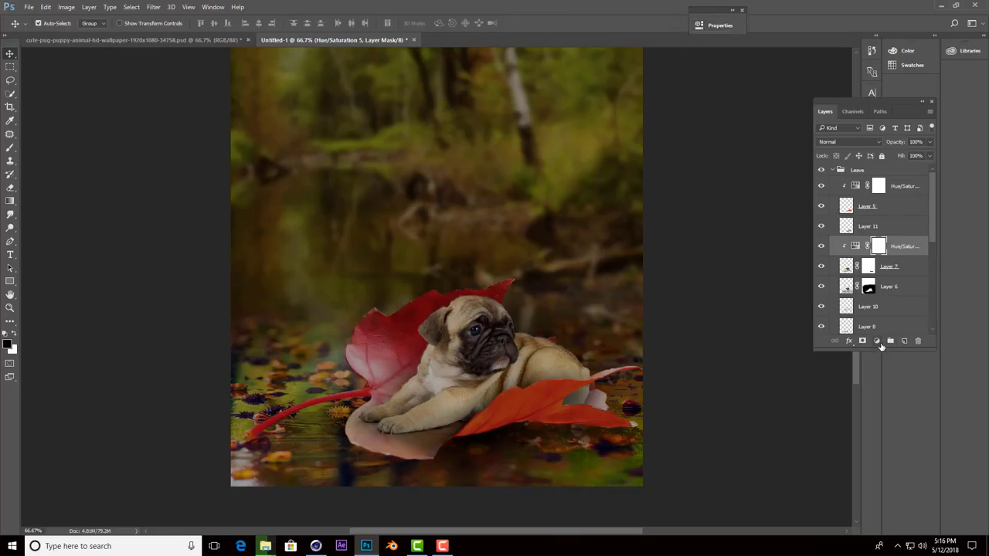
# Add a Brightness/Contrast layer clipped to the pug with Brightness 41.
pyautogui.click(876, 341)
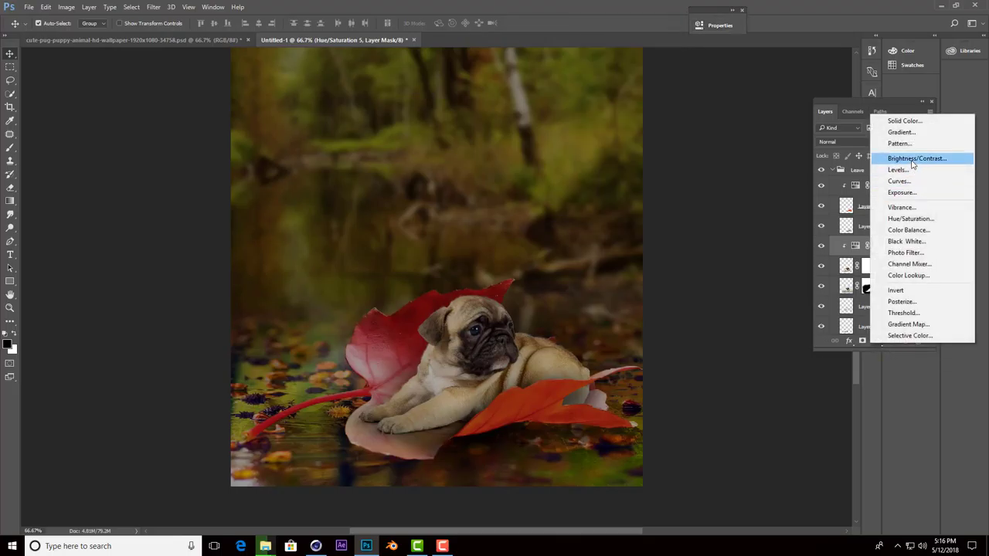
pyautogui.click(904, 157)
pyautogui.click(608, 246)
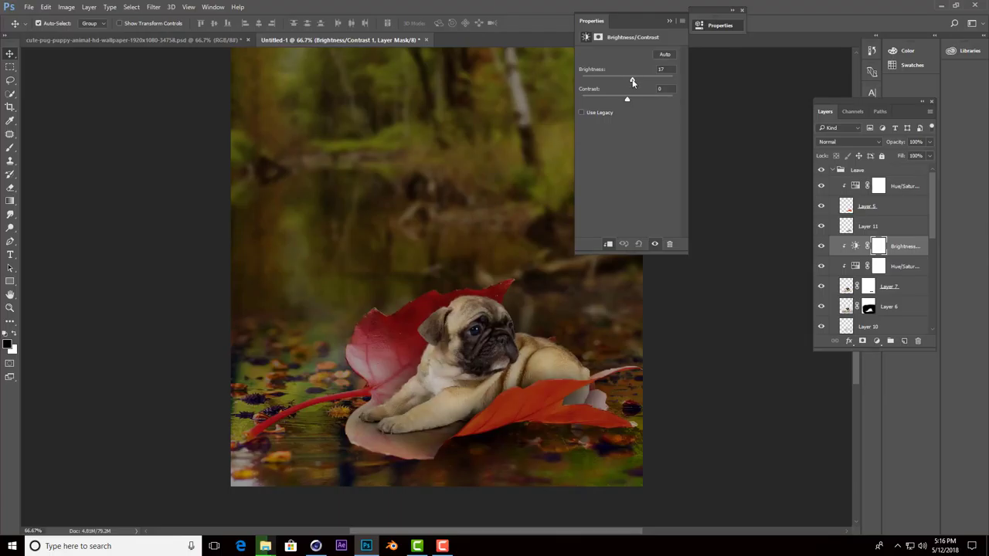
pyautogui.moveTo(627, 78)
pyautogui.mouseDown()
pyautogui.moveTo(648, 81)
pyautogui.moveTo(617, 84)
pyautogui.moveTo(641, 82)
pyautogui.mouseUp()
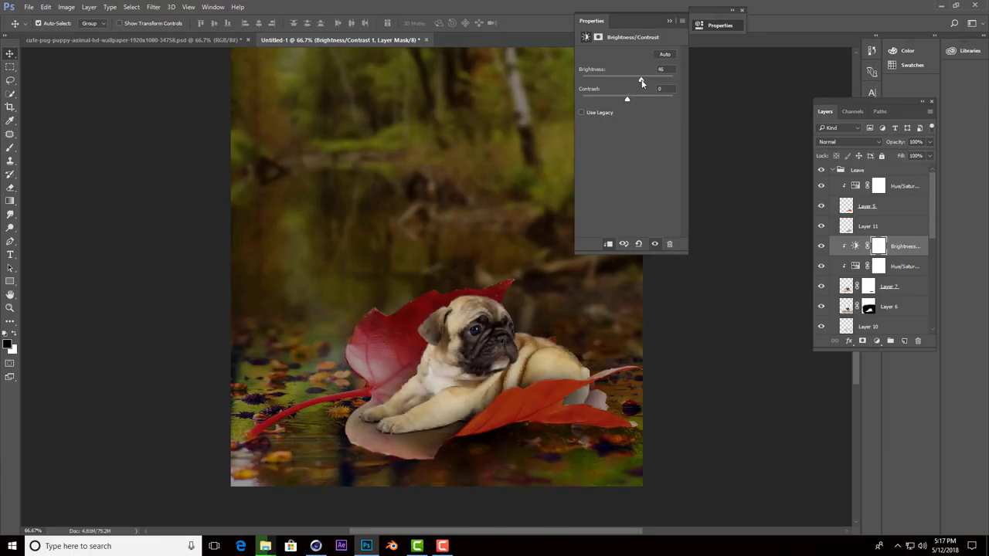
pyautogui.click(669, 22)
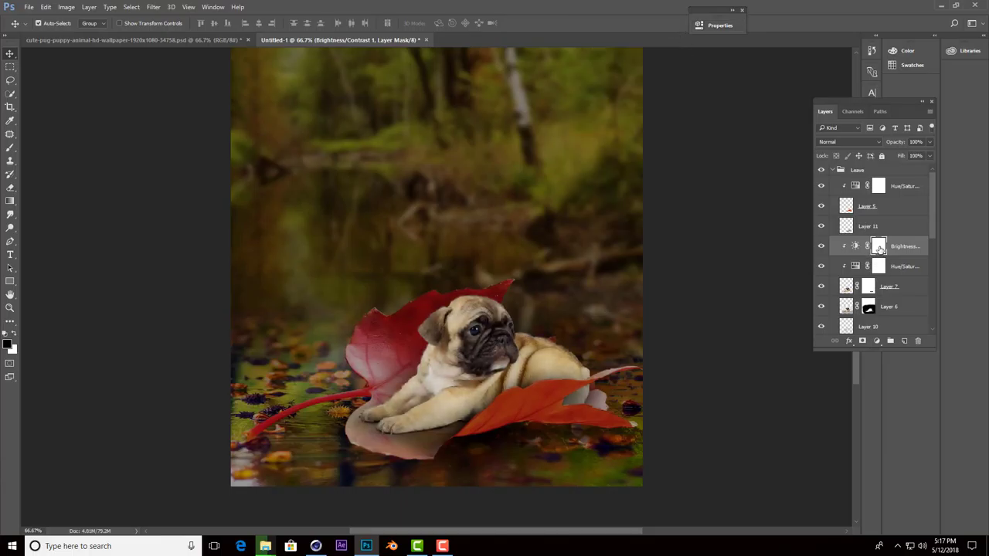
# Invert its mask and brush white at 52% opacity over the pug's head.
pyautogui.hotkey('ctrl', 'i')
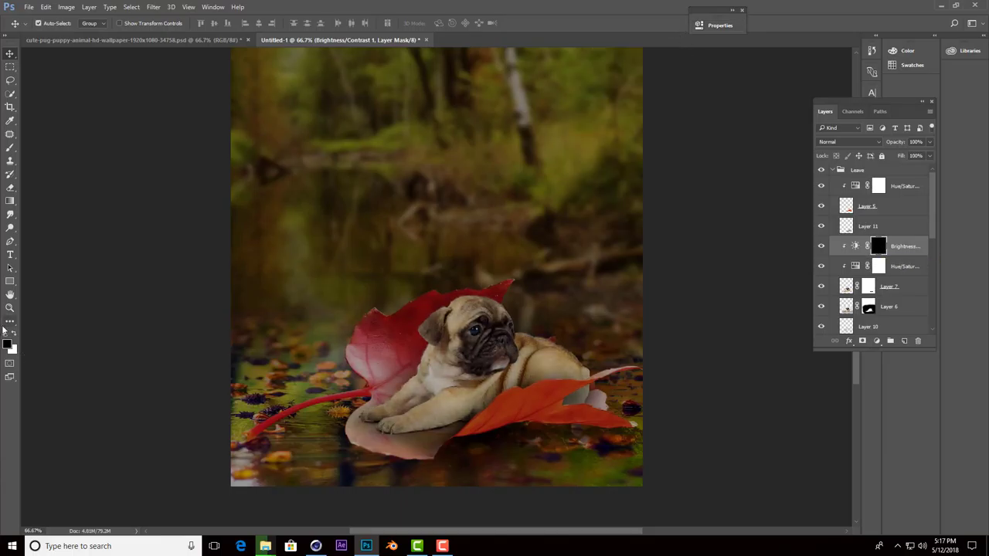
pyautogui.click(15, 333)
pyautogui.press('b')
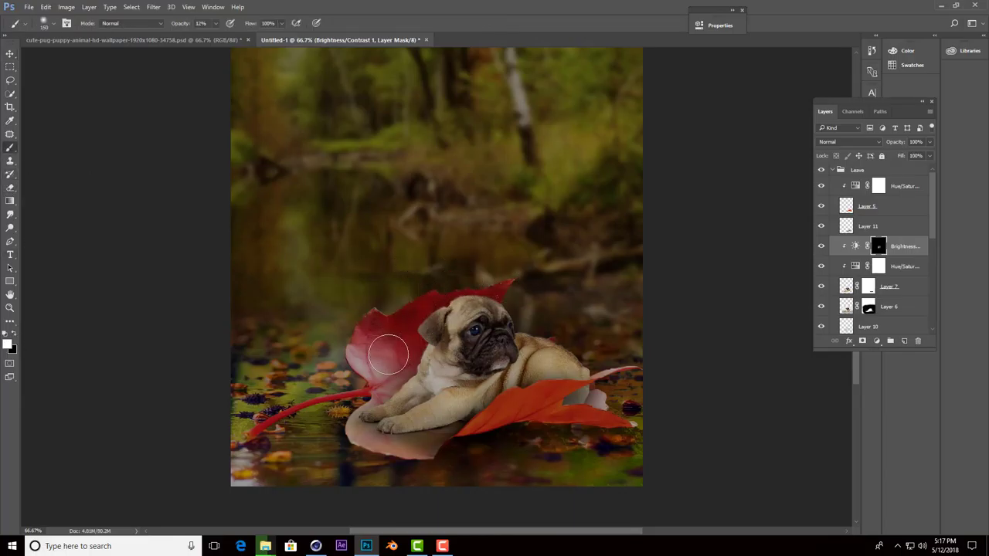
pyautogui.click(215, 24)
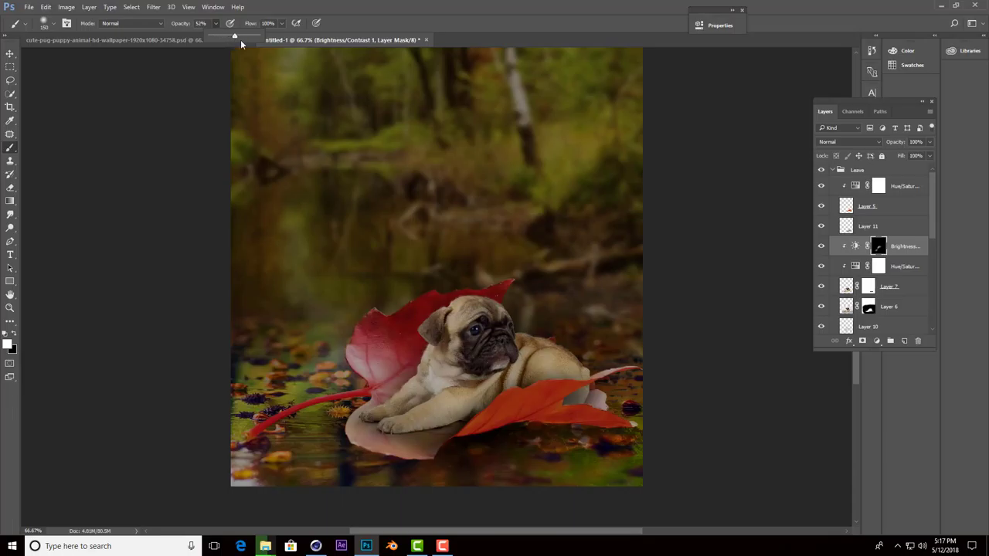
pyautogui.moveTo(441, 282)
pyautogui.mouseDown()
pyautogui.moveTo(482, 338)
pyautogui.moveTo(386, 410)
pyautogui.moveTo(498, 331)
pyautogui.moveTo(506, 291)
pyautogui.mouseUp()
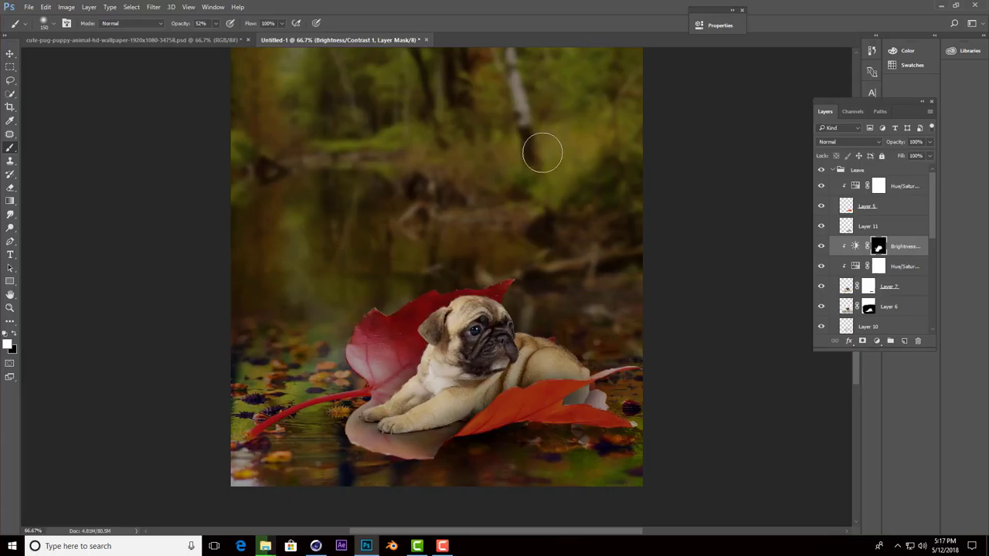
# Add a new layer filled with 50% gray at 100% and set it to Overlay.
pyautogui.click(903, 340)
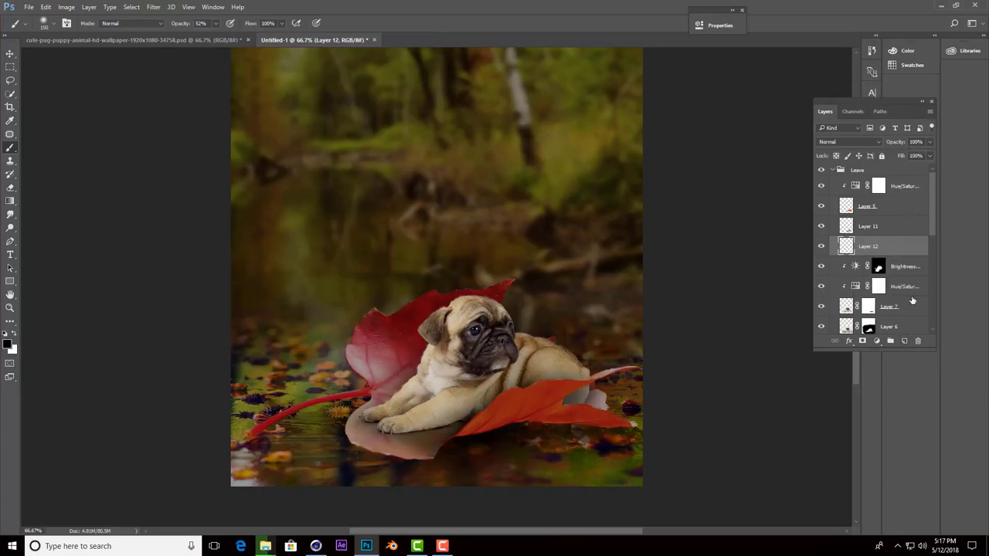
pyautogui.click(45, 7)
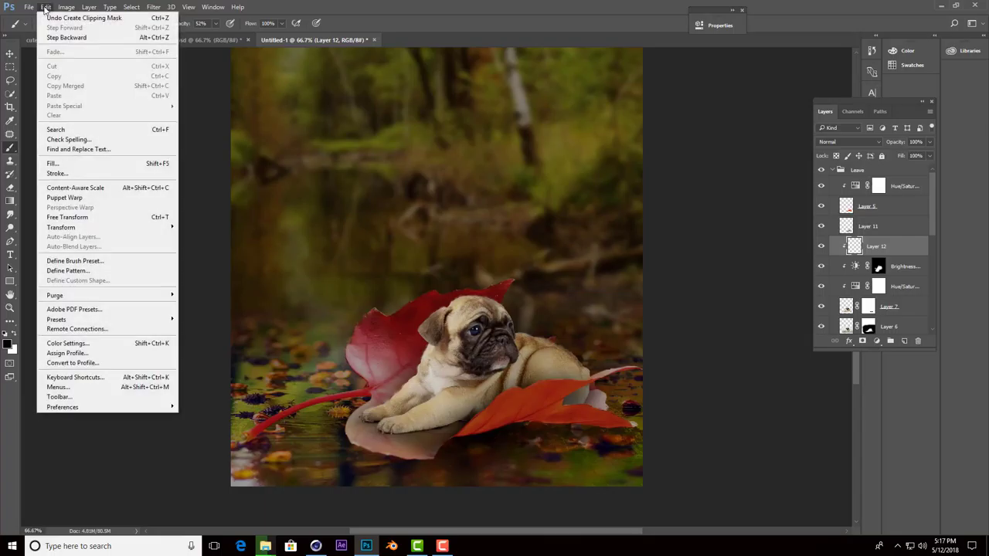
pyautogui.click(65, 160)
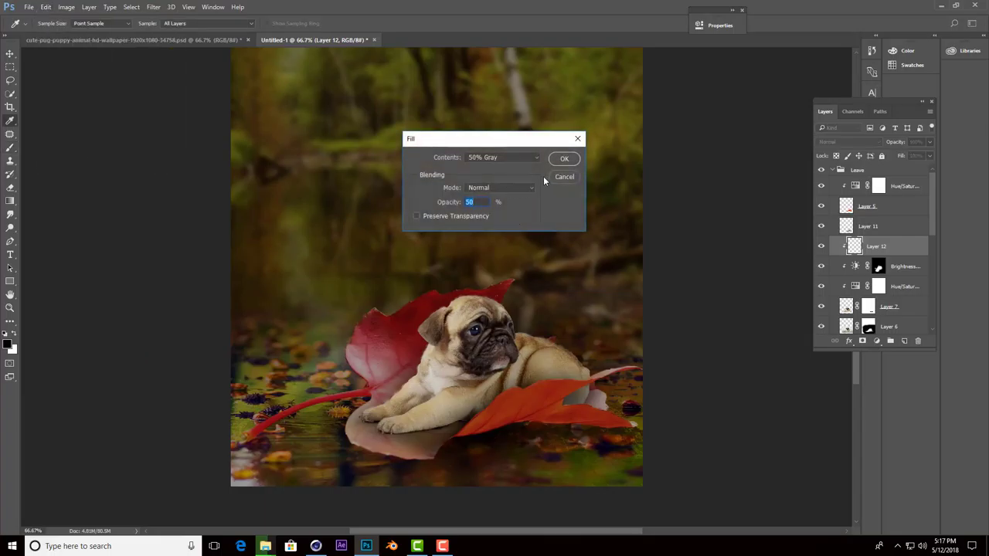
pyautogui.write('100')
pyautogui.press('Return')
pyautogui.press('b')
pyautogui.click(857, 143)
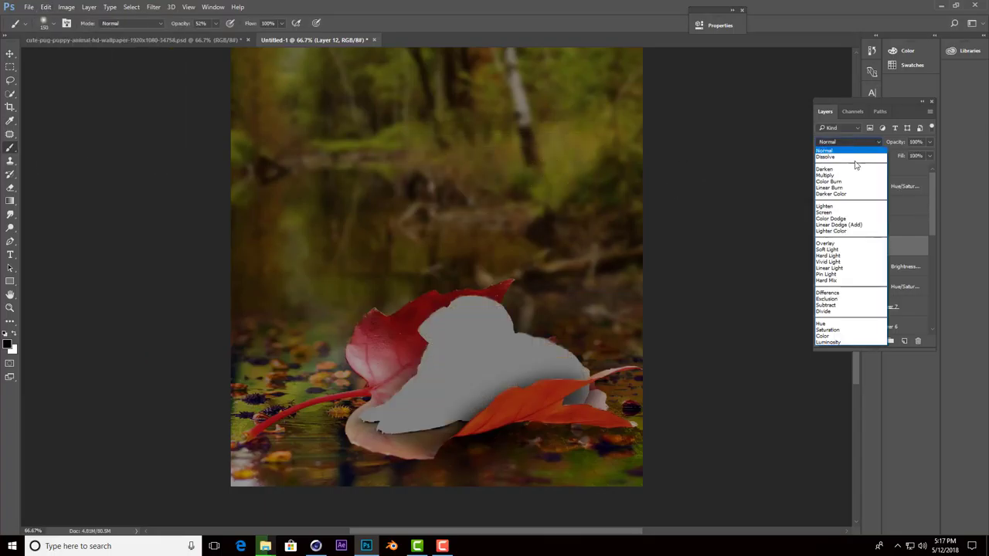
pyautogui.click(854, 247)
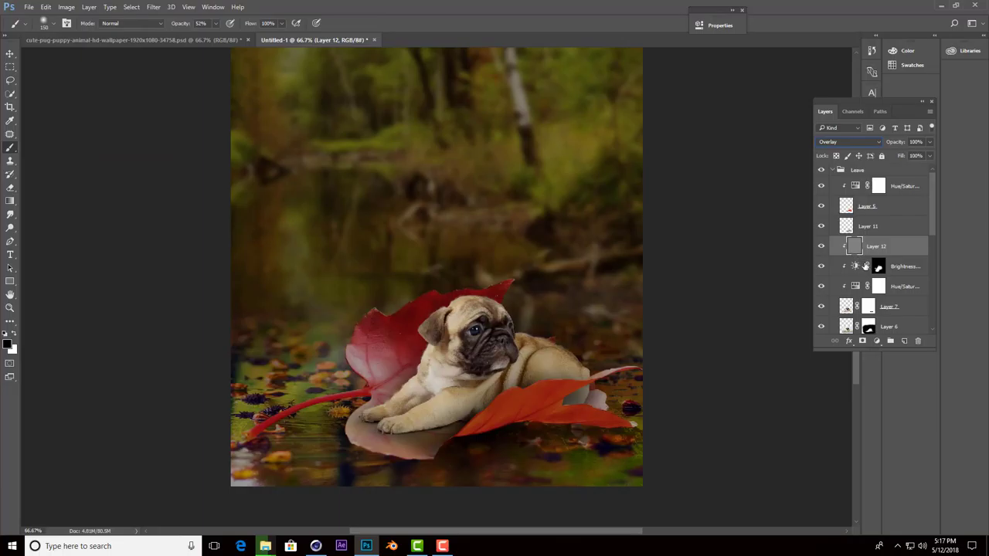
# Dodge the pug and leaf beneath with a 200 brush, then burn along its front leg at 60.
pyautogui.rightClick(11, 228)
pyautogui.click(42, 227)
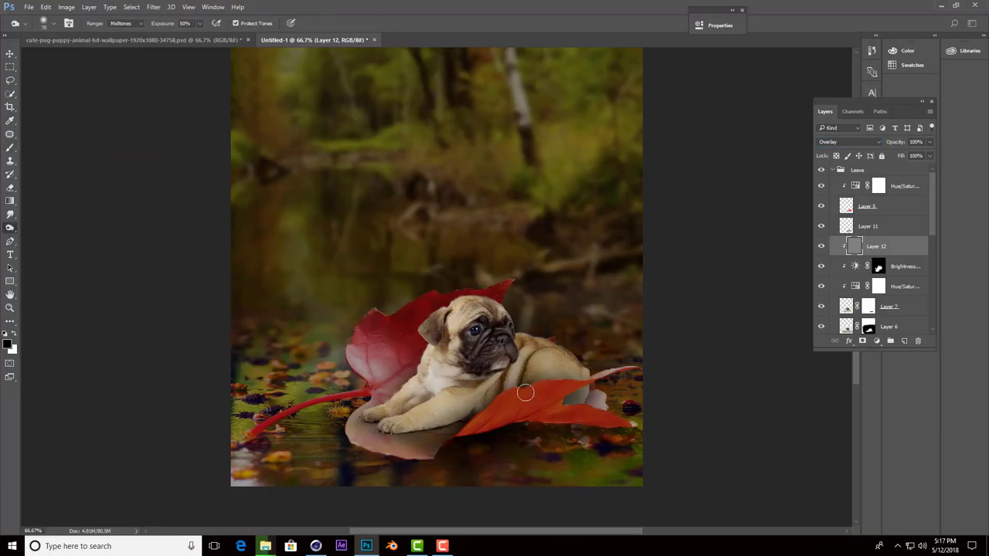
pyautogui.press(']')
pyautogui.press(']')
pyautogui.press(']')
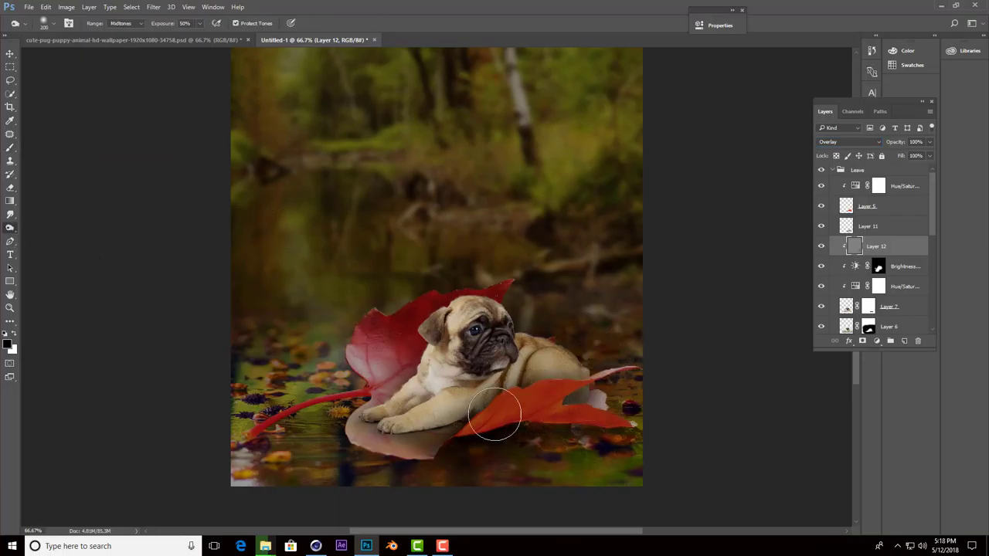
pyautogui.moveTo(494, 415)
pyautogui.mouseDown()
pyautogui.moveTo(576, 373)
pyautogui.moveTo(531, 377)
pyautogui.moveTo(569, 397)
pyautogui.moveTo(622, 386)
pyautogui.moveTo(562, 361)
pyautogui.mouseUp()
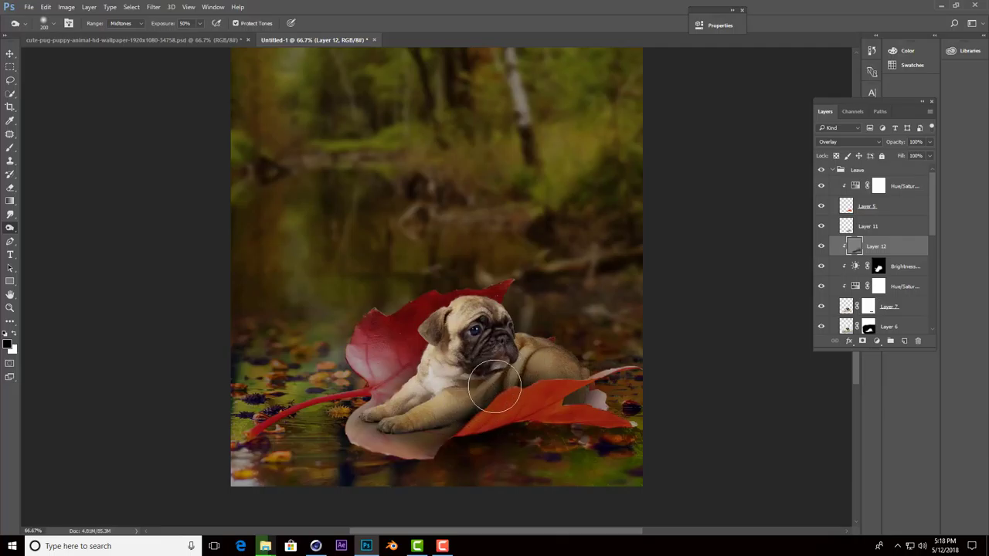
pyautogui.press('[')
pyautogui.press('[')
pyautogui.press('[')
pyautogui.press('[')
pyautogui.press('[')
pyautogui.press('[')
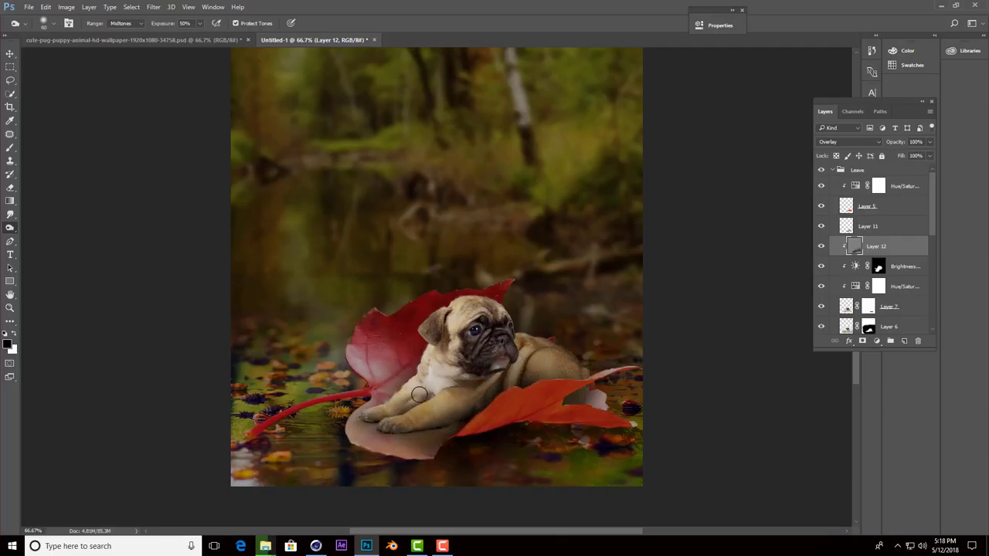
pyautogui.moveTo(428, 407); pyautogui.dragTo(363, 416)
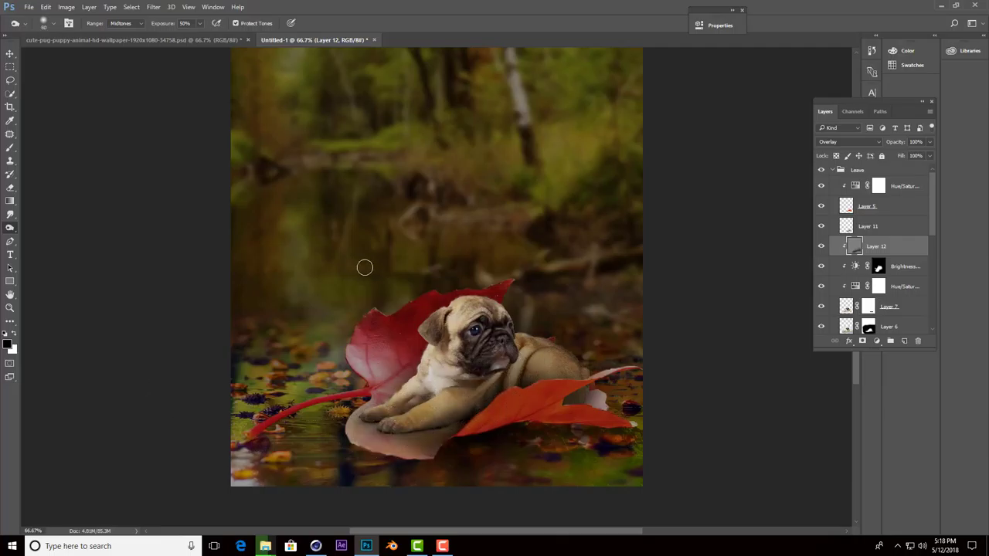
pyautogui.rightClick(10, 228)
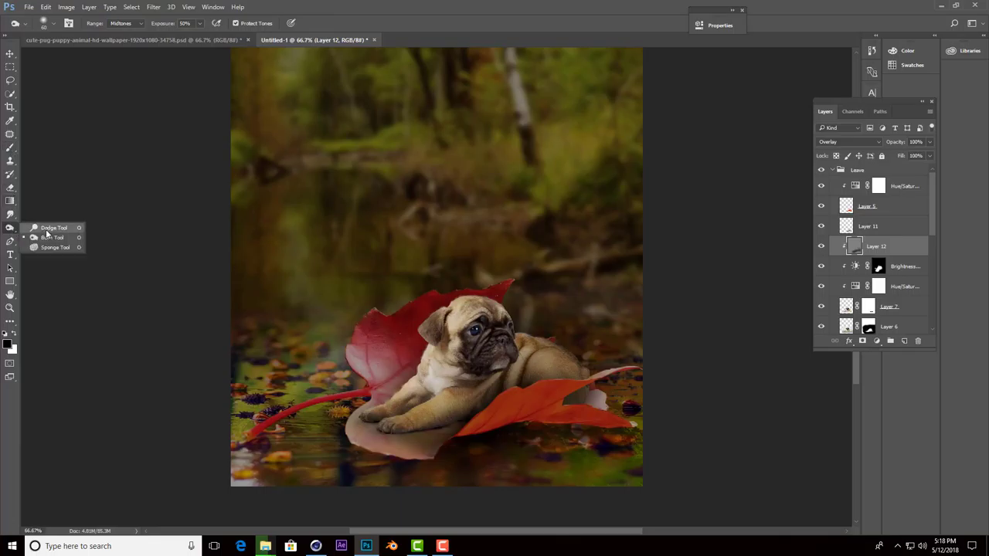
# Dodge the pug's front leg and left ear at 22% exposure with a 40 px brush.
pyautogui.click(42, 227)
pyautogui.click(199, 24)
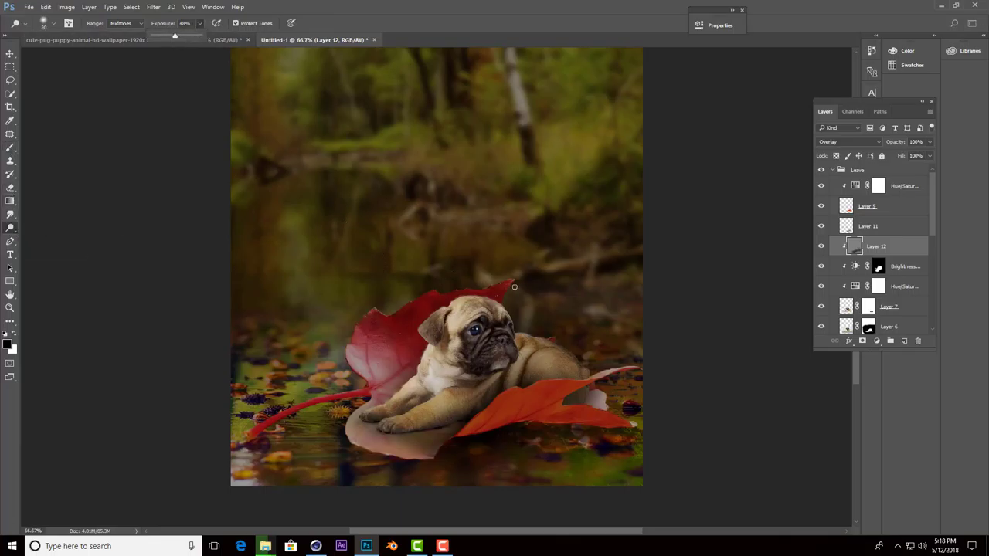
pyautogui.press(']')
pyautogui.press(']')
pyautogui.hotkey('ctrl', '+')
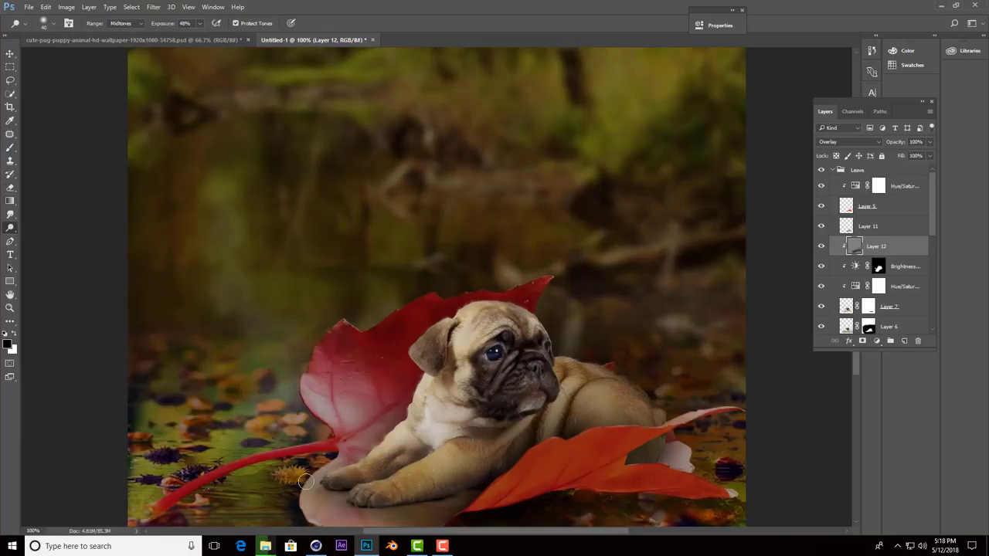
pyautogui.rightClick(326, 275)
pyautogui.press('Escape')
pyautogui.moveTo(199, 24); pyautogui.dragTo(188, 39)
pyautogui.click(368, 496)
pyautogui.moveTo(334, 480); pyautogui.dragTo(413, 472)
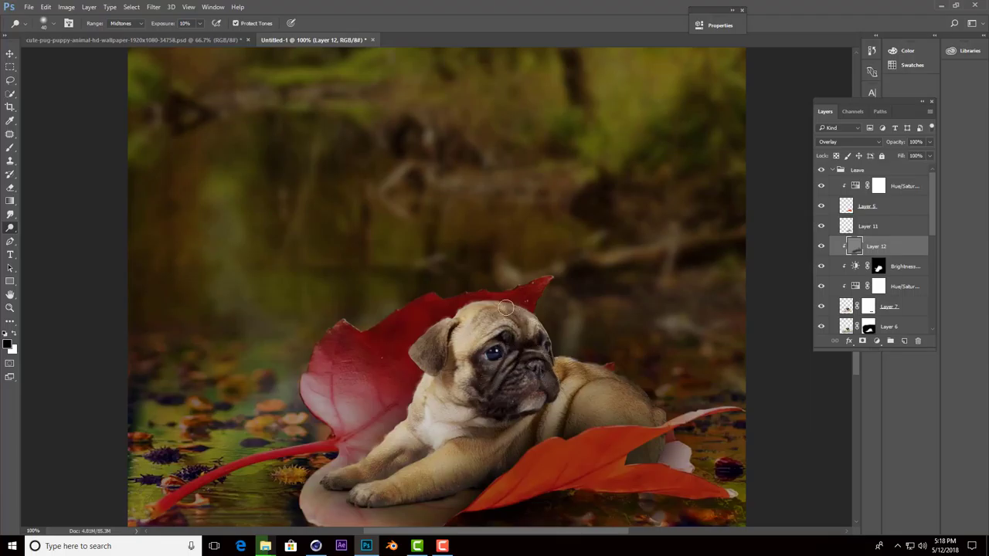
pyautogui.moveTo(506, 308)
pyautogui.mouseDown()
pyautogui.moveTo(437, 361)
pyautogui.moveTo(457, 320)
pyautogui.moveTo(528, 310)
pyautogui.mouseUp()
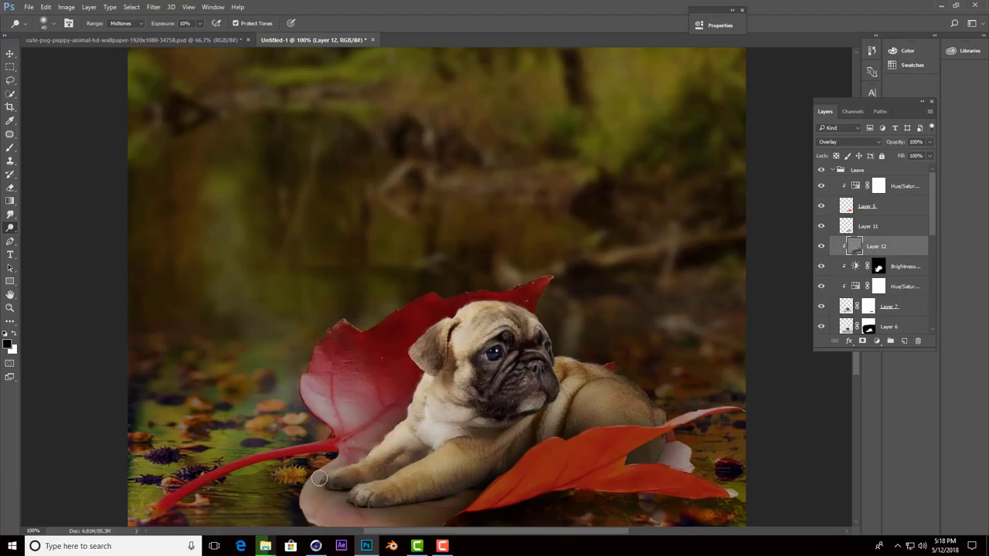
# Raise dodge exposure to 31% and brighten the pug's head down to its chin.
pyautogui.moveTo(198, 26); pyautogui.dragTo(208, 37)
pyautogui.click(415, 370)
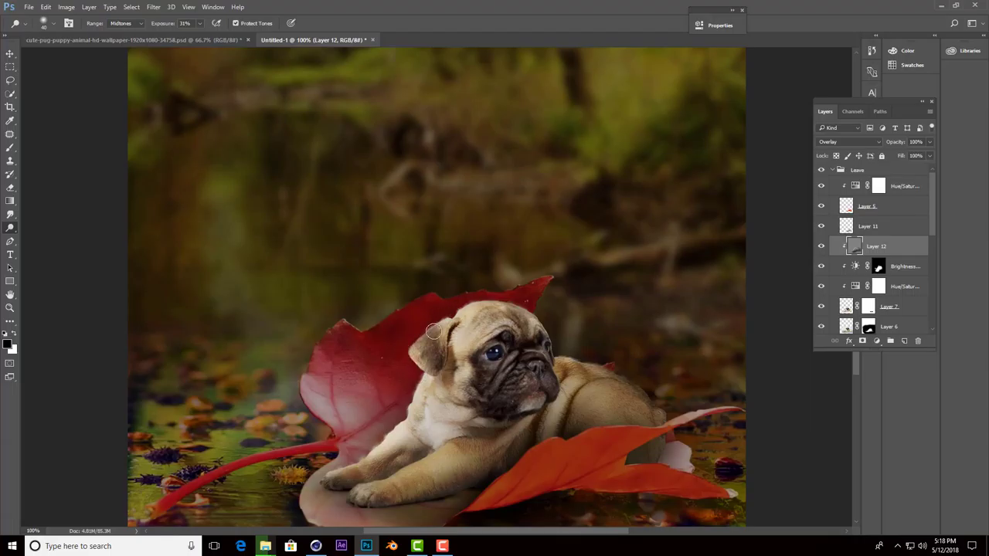
pyautogui.moveTo(433, 330)
pyautogui.mouseDown()
pyautogui.moveTo(521, 410)
pyautogui.moveTo(609, 376)
pyautogui.moveTo(474, 464)
pyautogui.moveTo(363, 484)
pyautogui.moveTo(390, 452)
pyautogui.moveTo(405, 319)
pyautogui.moveTo(473, 307)
pyautogui.mouseUp()
pyautogui.hotkey('ctrl', '-')
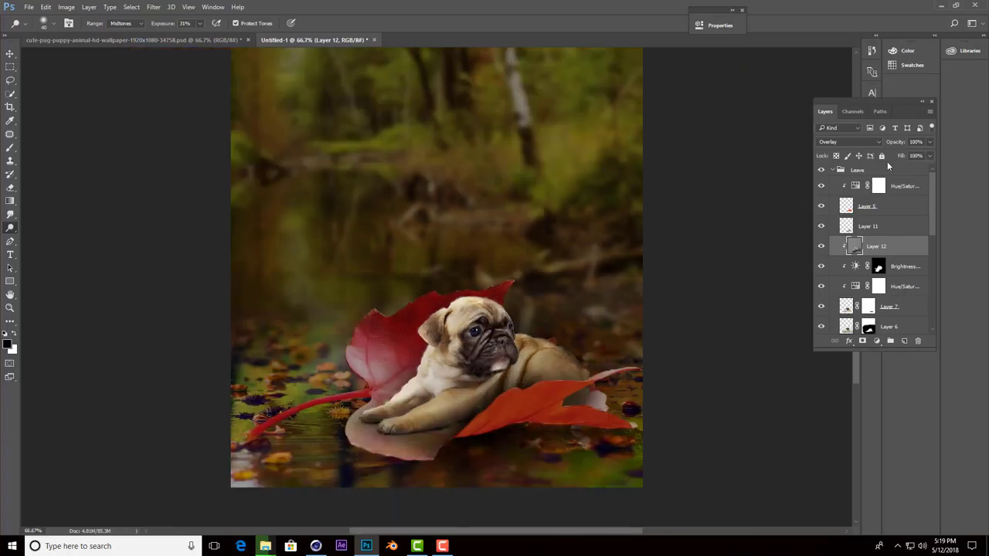
# Toggle Layer 12's visibility to compare the pug with and without its shading.
pyautogui.click(820, 247)
pyautogui.click(821, 247)
pyautogui.click(820, 247)
pyautogui.click(821, 246)
pyautogui.click(821, 247)
pyautogui.click(821, 246)
# Add Layer 13 above Layer 4's Hue/Saturation, filled with 50% grey in Overlay mode.
pyautogui.press('v')
pyautogui.scroll(-3, 878, 255)
pyautogui.scroll(-3, 878, 263)
pyautogui.scroll(-3, 877, 270)
pyautogui.click(877, 265)
pyautogui.click(906, 341)
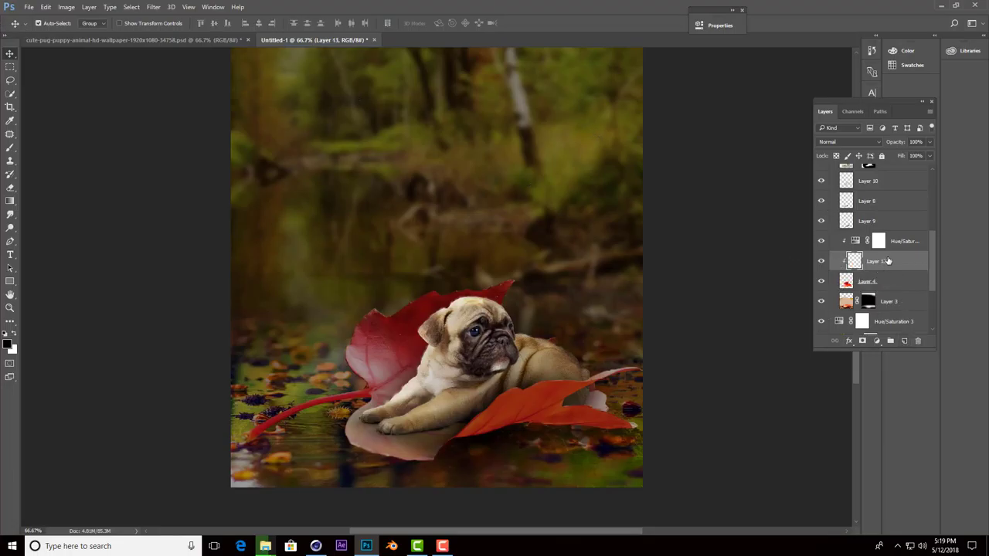
pyautogui.moveTo(887, 261); pyautogui.dragTo(881, 237)
pyautogui.click(45, 7)
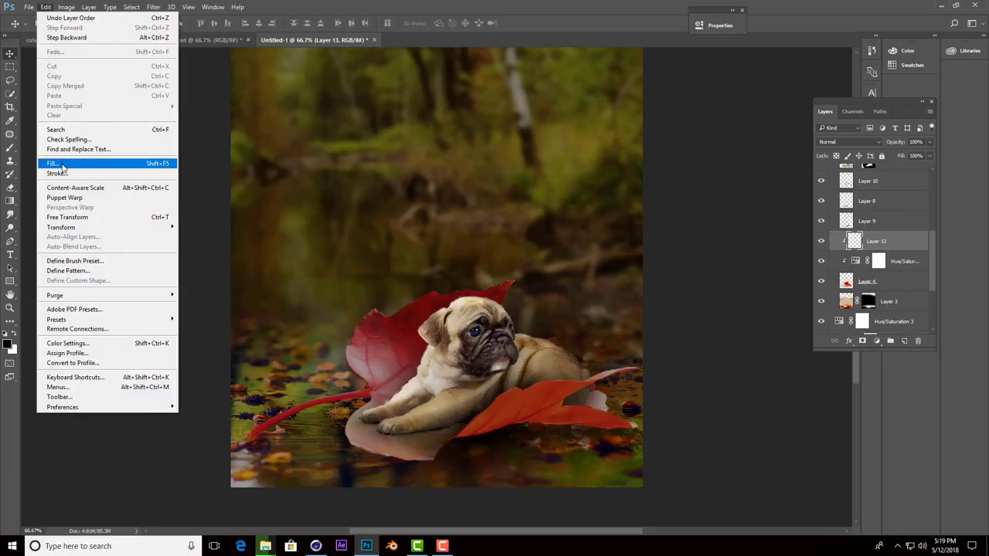
pyautogui.click(64, 164)
pyautogui.click(563, 160)
pyautogui.click(876, 140)
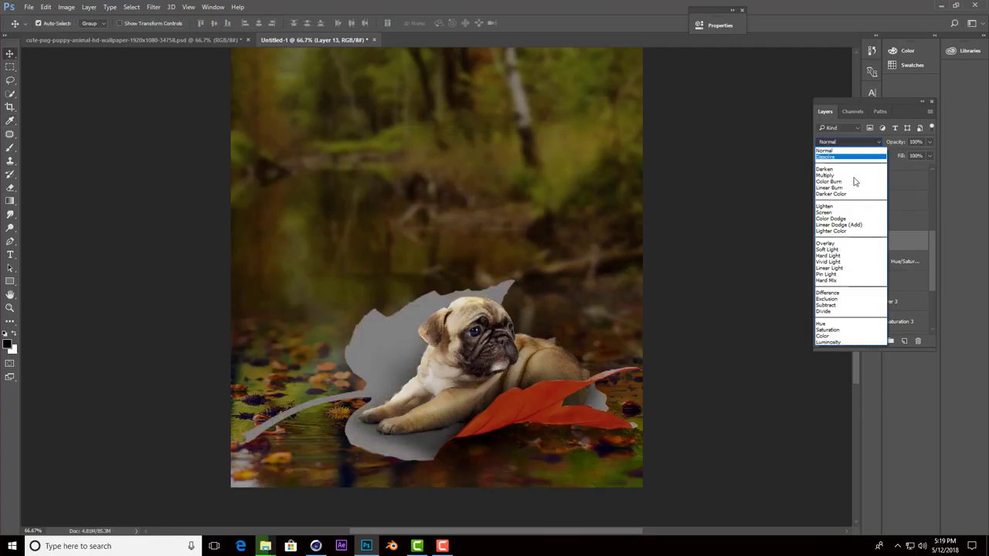
pyautogui.click(825, 242)
# Dodge the left red leaf's stem and the pug's reflection on it.
pyautogui.click(10, 228)
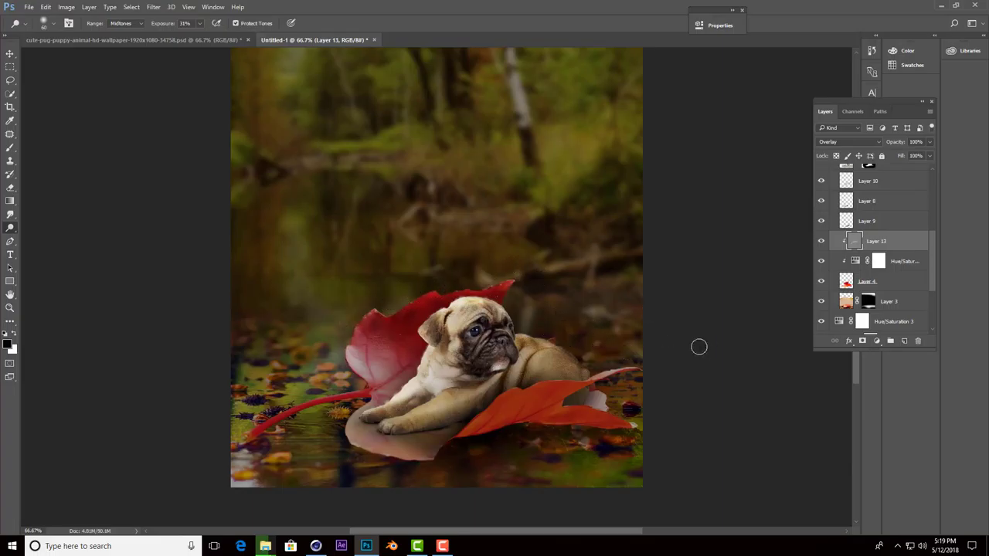
pyautogui.moveTo(280, 418)
pyautogui.mouseDown()
pyautogui.moveTo(309, 390)
pyautogui.moveTo(360, 383)
pyautogui.mouseUp()
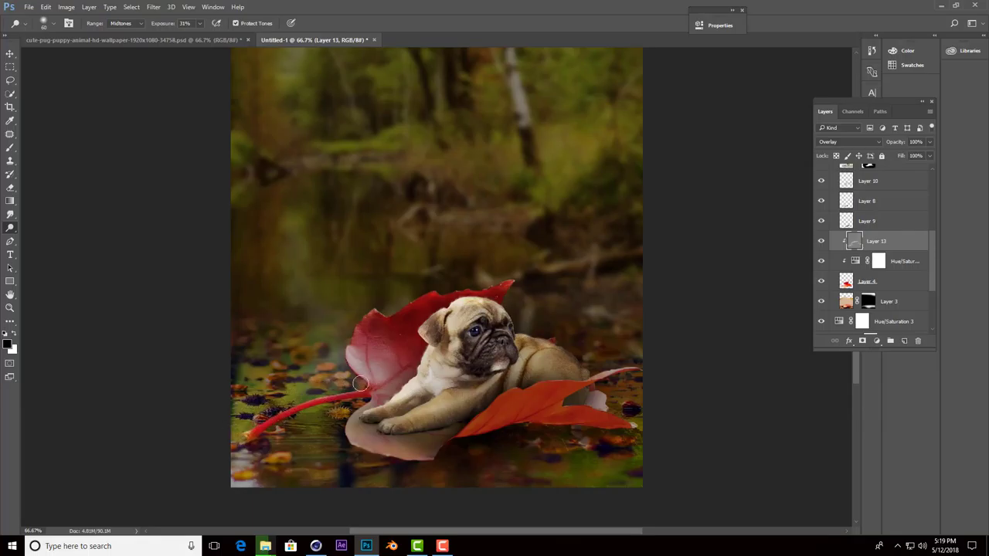
pyautogui.moveTo(353, 422); pyautogui.dragTo(466, 424)
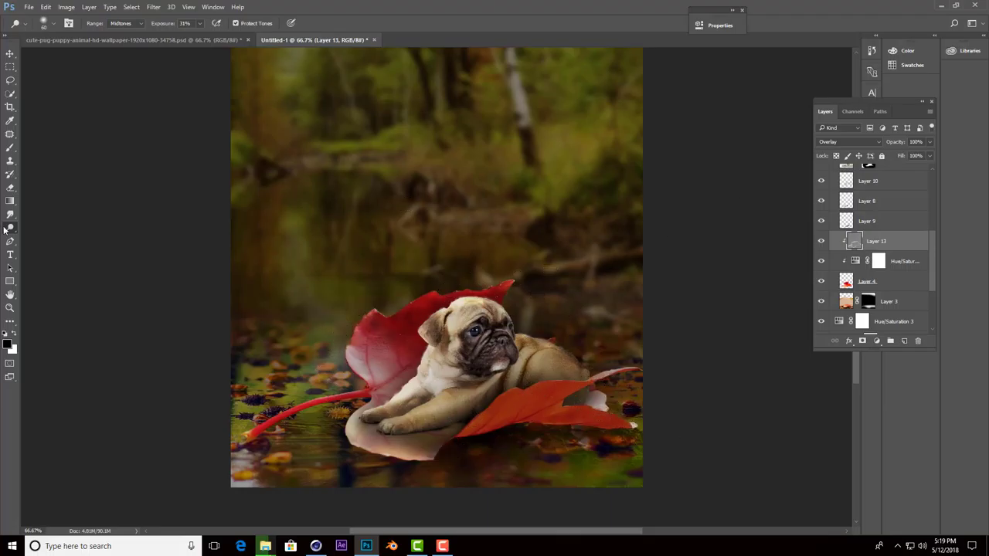
# Burn the leaf's light patch, the area beside the pug's head, and its lower edge.
pyautogui.rightClick(10, 230)
pyautogui.click(47, 235)
pyautogui.moveTo(582, 395); pyautogui.dragTo(591, 420)
pyautogui.press(']')
pyautogui.press(']')
pyautogui.press(']')
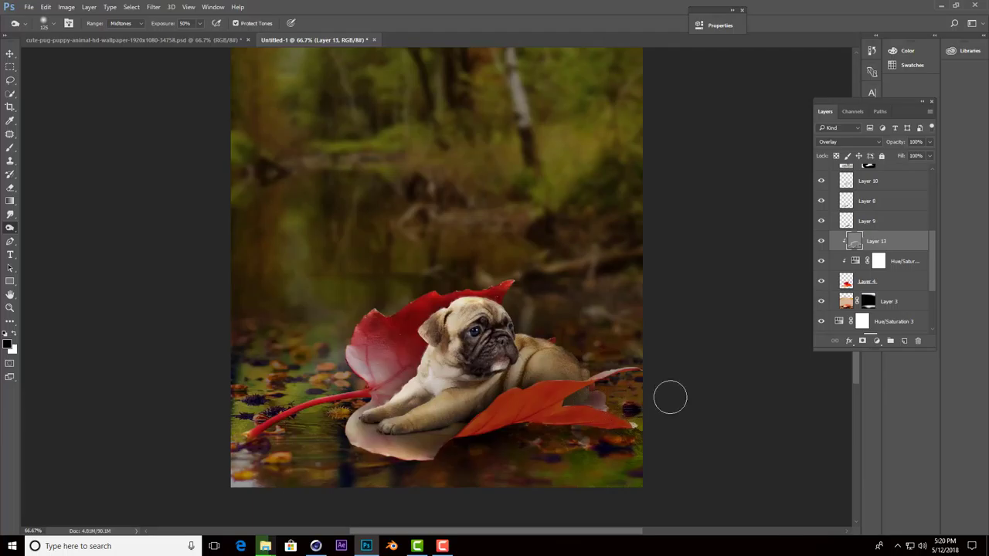
pyautogui.moveTo(467, 317); pyautogui.dragTo(434, 334)
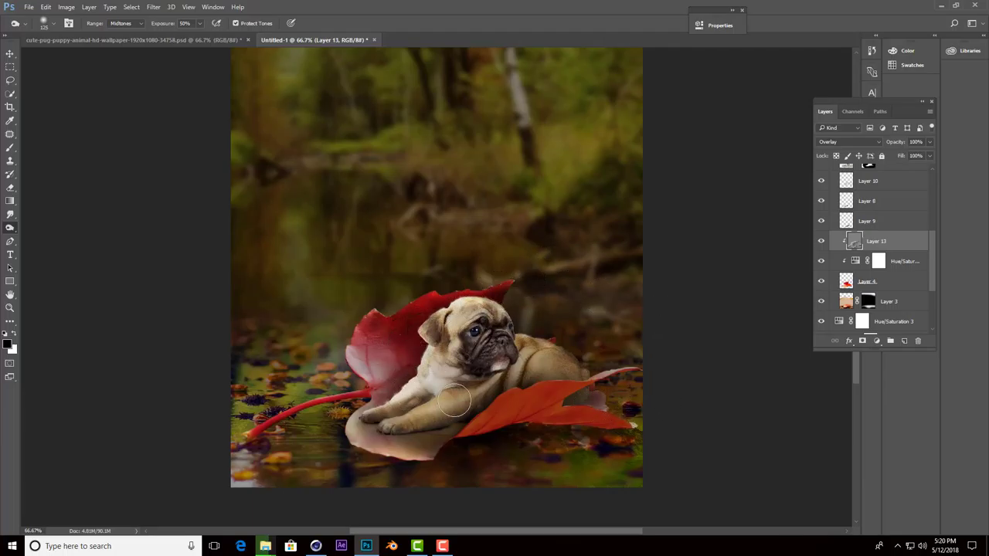
pyautogui.moveTo(416, 429); pyautogui.dragTo(378, 418)
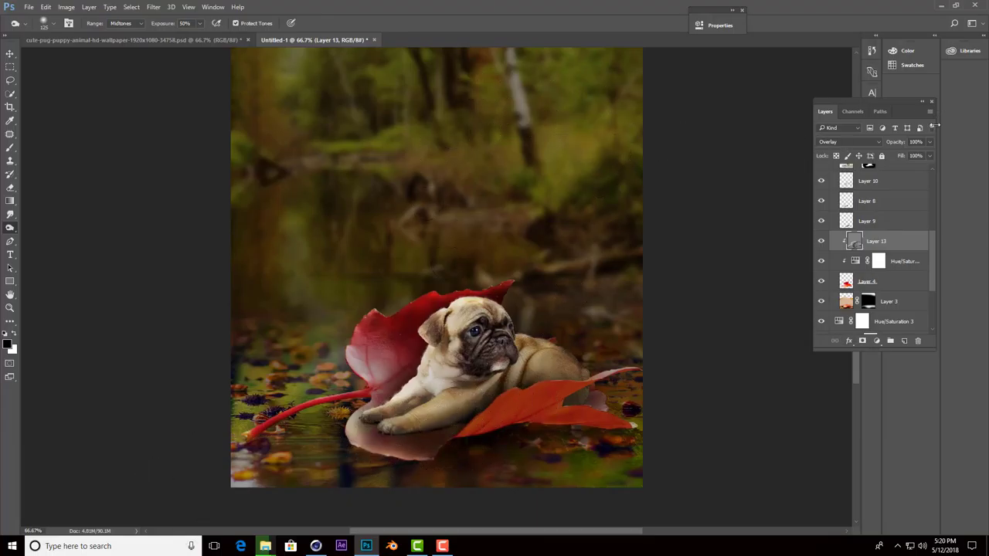
pyautogui.scroll(2, 888, 247)
pyautogui.scroll(3, 884, 248)
pyautogui.scroll(3, 884, 249)
# Add Layer 14 atop the Leave group, clipped to the front leaf, filled 50% grey in Overlay.
pyautogui.click(872, 210)
pyautogui.click(904, 341)
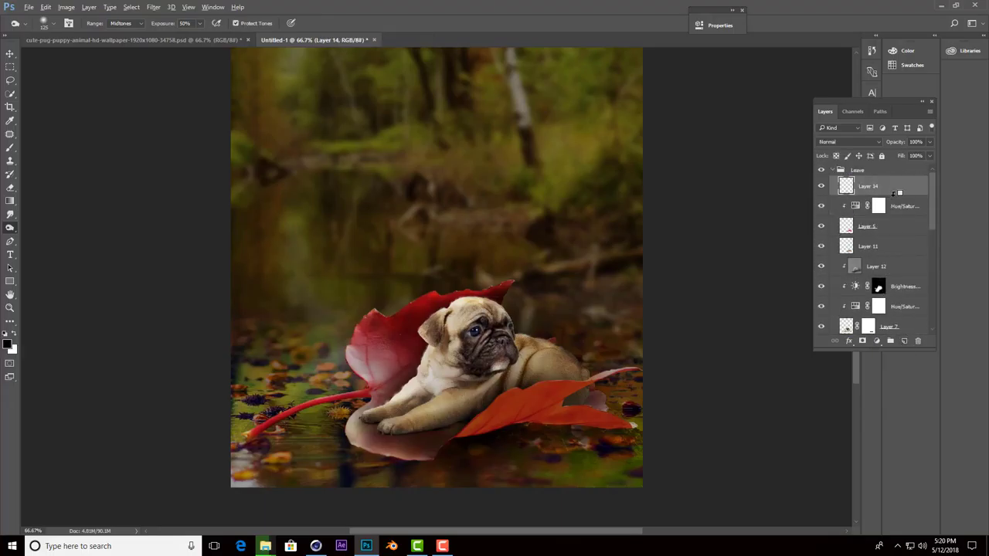
pyautogui.keyDown('alt'); pyautogui.click(896, 193); pyautogui.keyUp('alt')
pyautogui.click(66, 7)
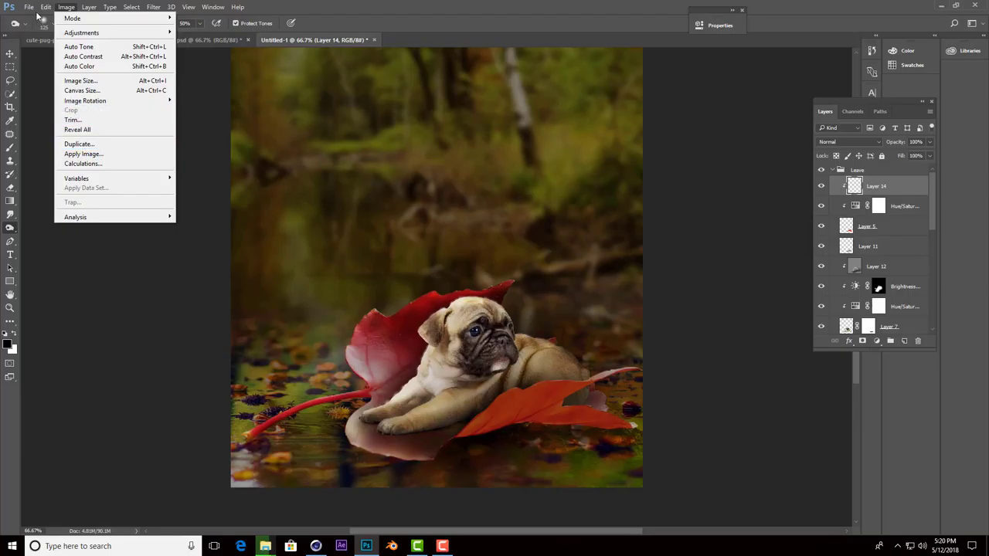
pyautogui.click(57, 162)
pyautogui.click(564, 160)
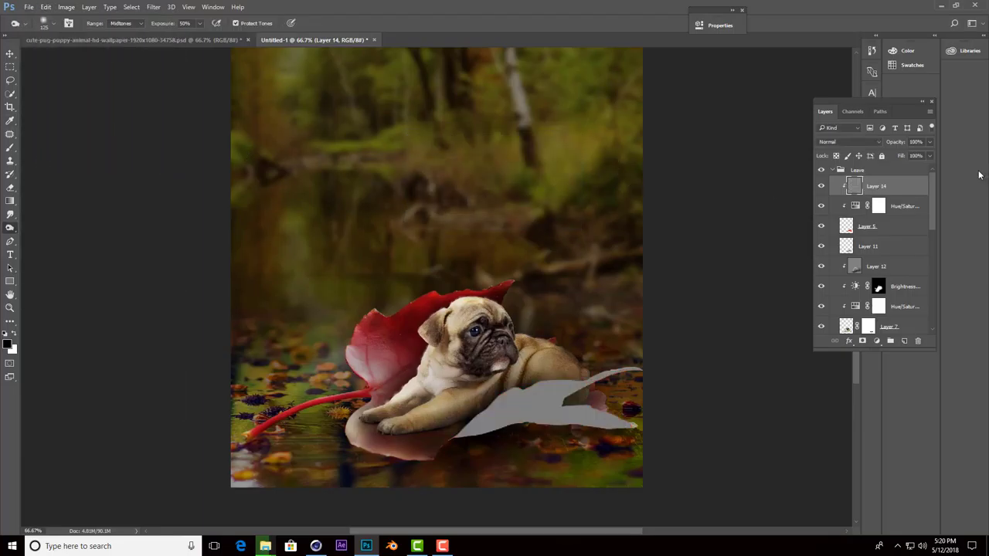
pyautogui.click(850, 142)
pyautogui.click(842, 248)
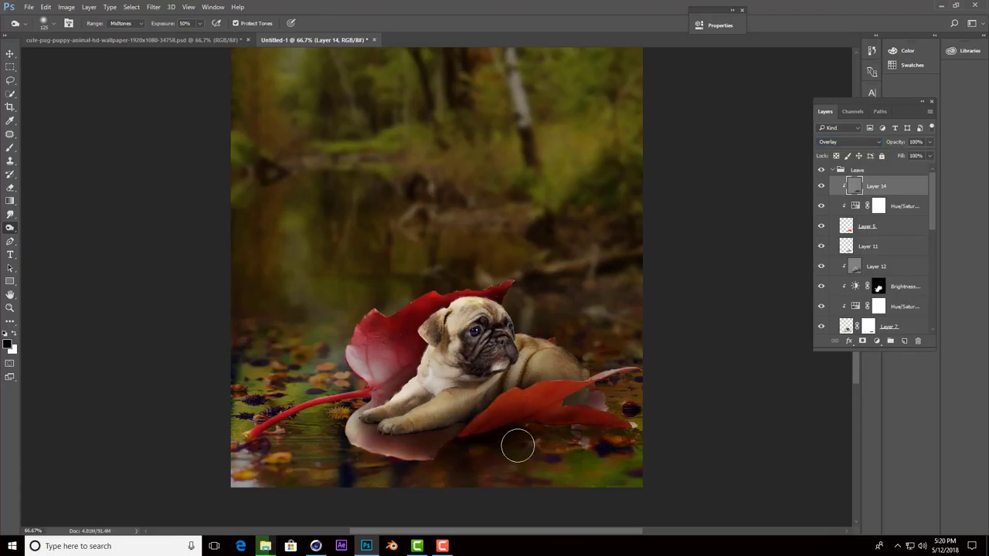
pyautogui.rightClick(10, 227)
pyautogui.click(47, 237)
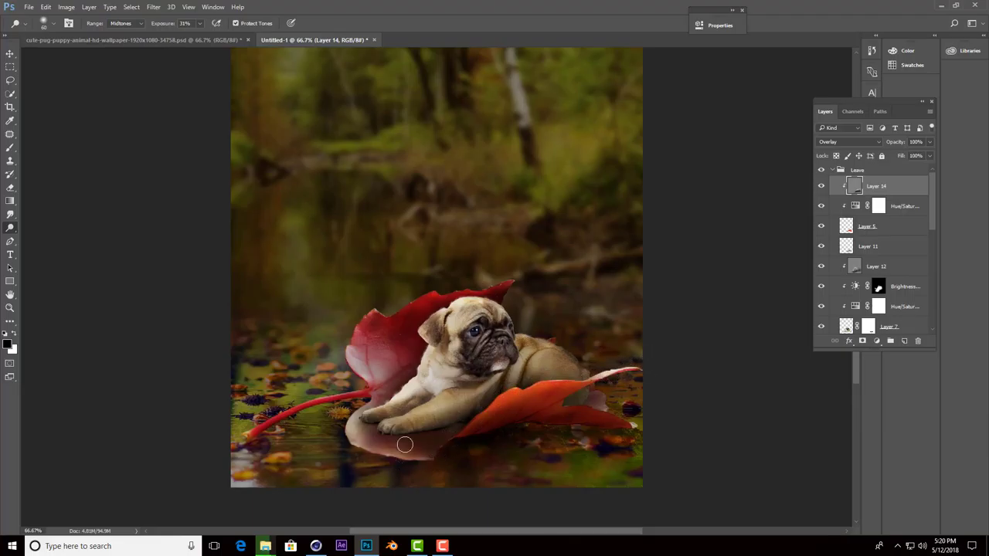
# Collapse the Leave group and add a new Layer 15 above it.
pyautogui.hotkey('ctrl', '-')
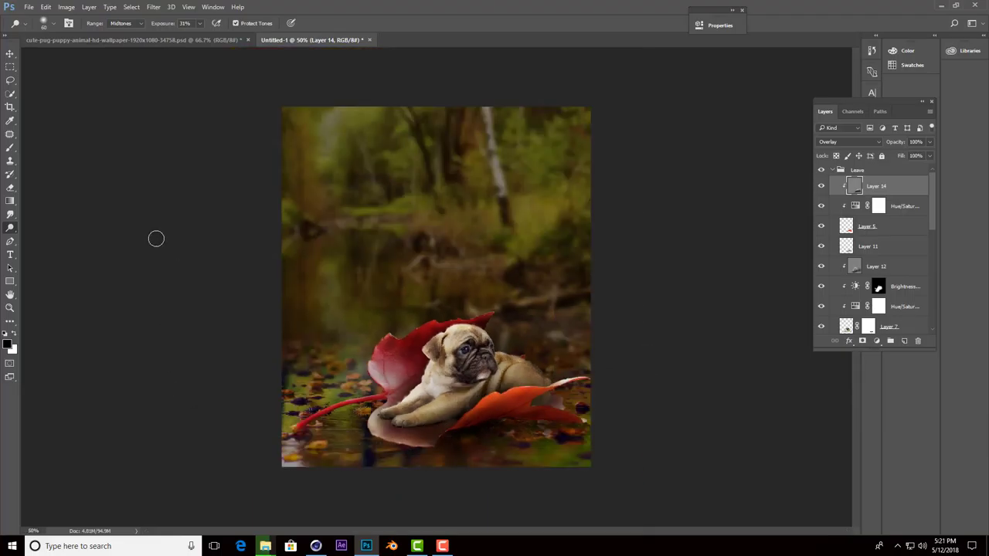
pyautogui.press('v')
pyautogui.click(626, 260)
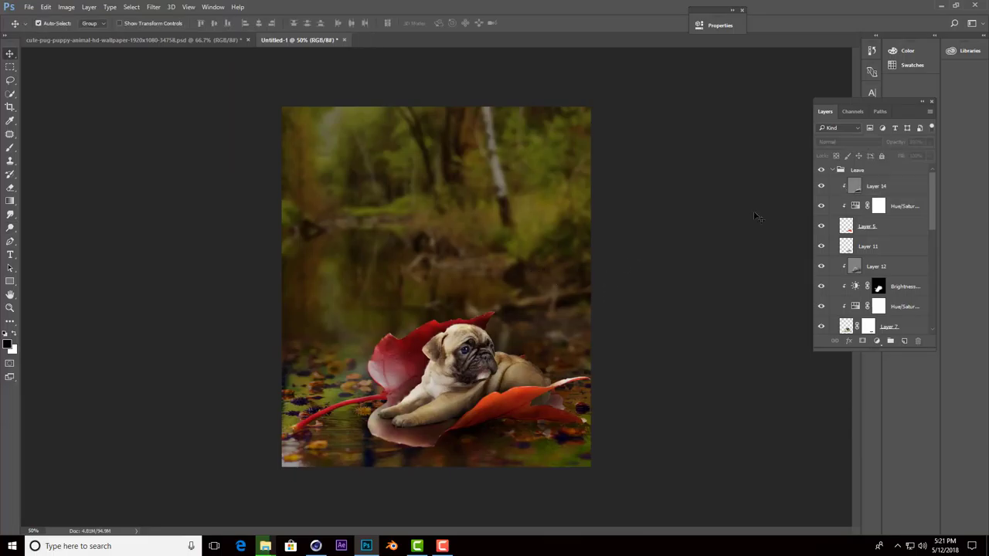
pyautogui.click(10, 148)
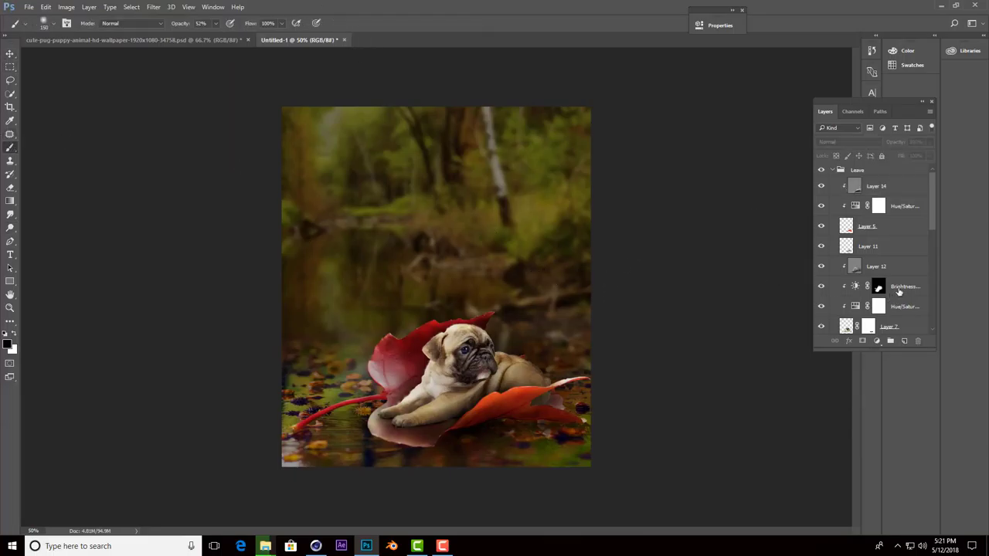
pyautogui.click(878, 172)
pyautogui.click(832, 170)
pyautogui.click(904, 341)
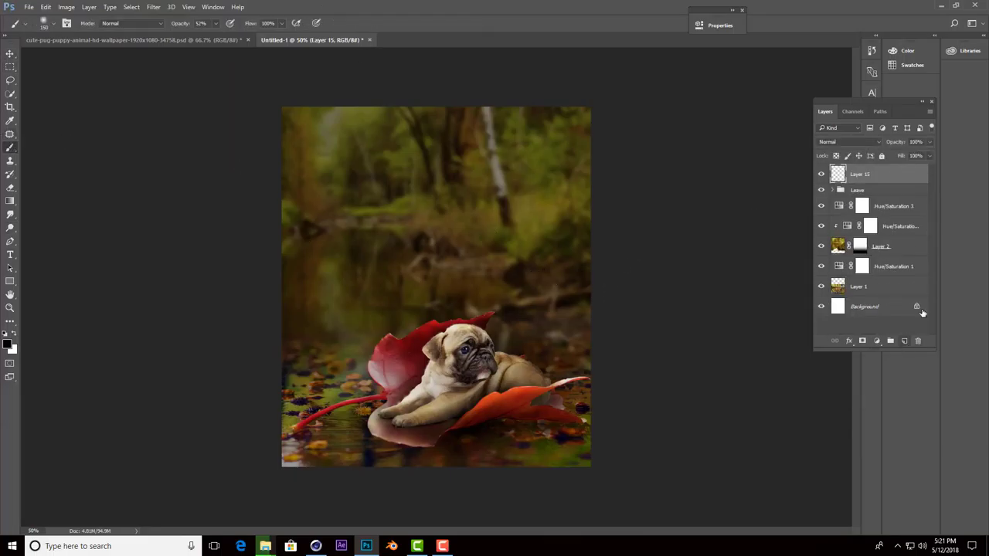
# Paint a soft white haze over the top-left forest with a large brush.
pyautogui.press(']')
pyautogui.press(']')
pyautogui.press(']')
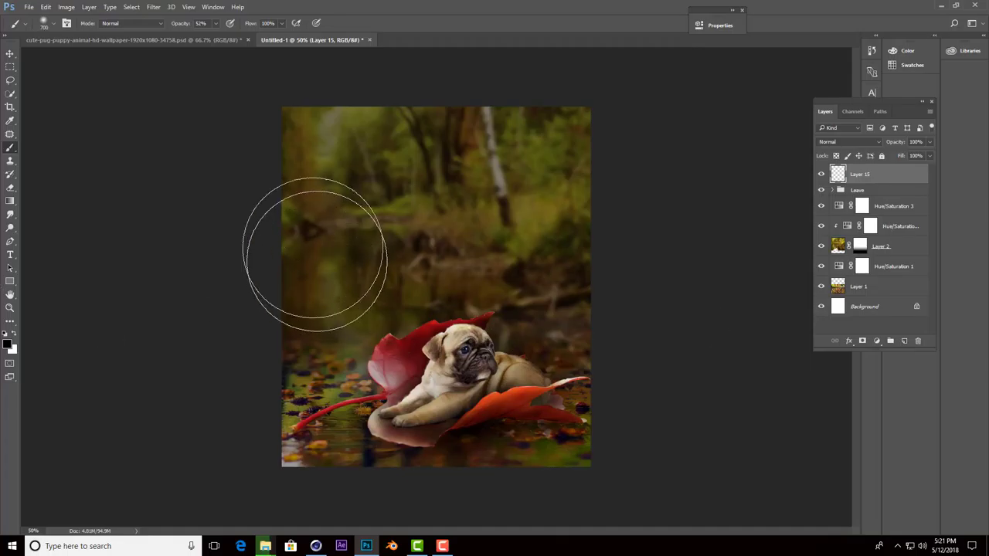
pyautogui.press('x')
pyautogui.moveTo(279, 174); pyautogui.dragTo(283, 145)
pyautogui.click(283, 141)
pyautogui.press('v')
pyautogui.click(658, 361)
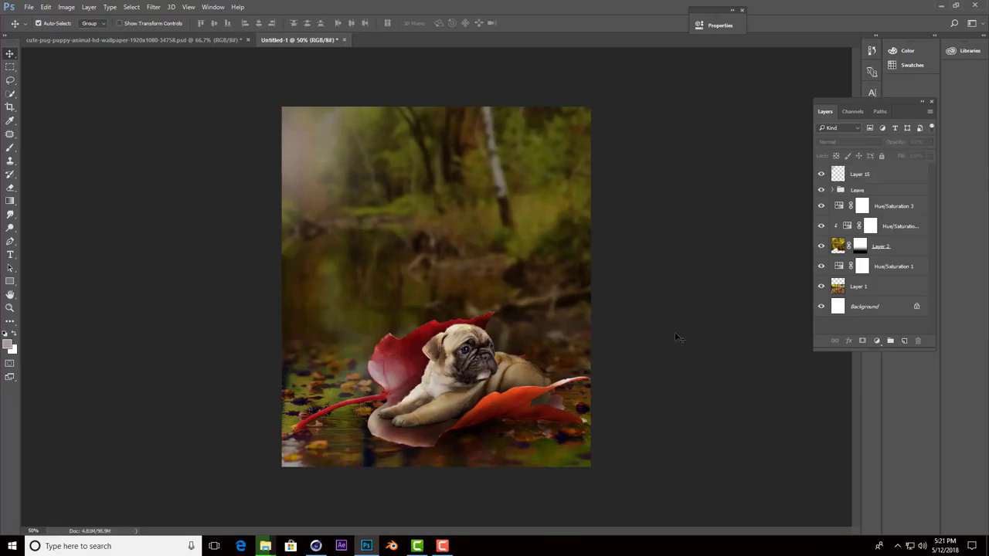
pyautogui.click(877, 174)
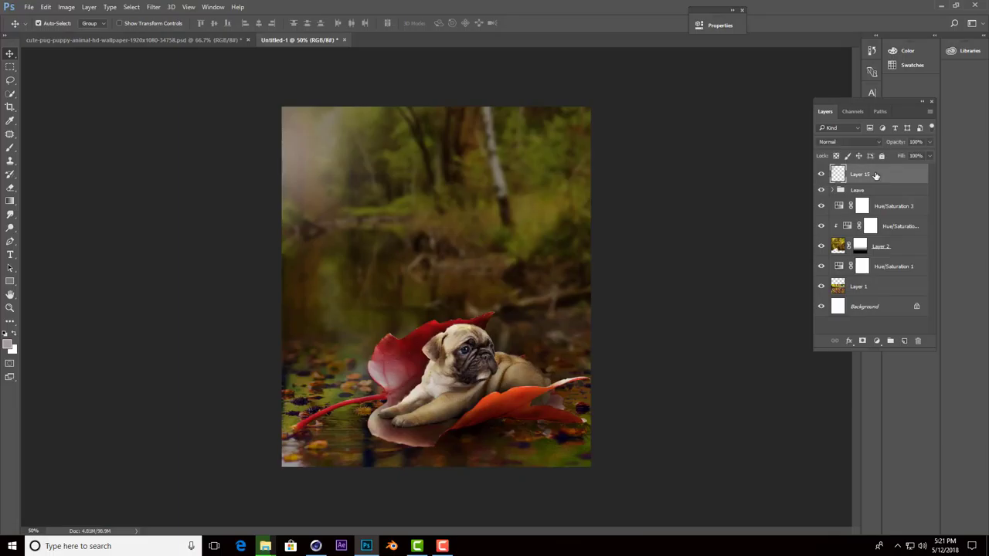
# Add a top Color Balance layer warming midtones with Red +18 and Yellow-Blue -5.
pyautogui.click(878, 342)
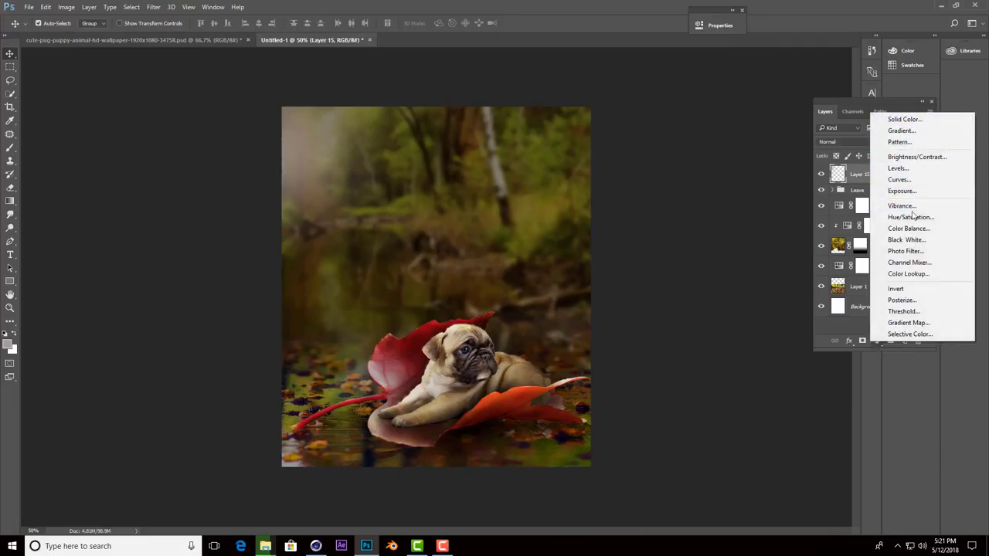
pyautogui.click(913, 229)
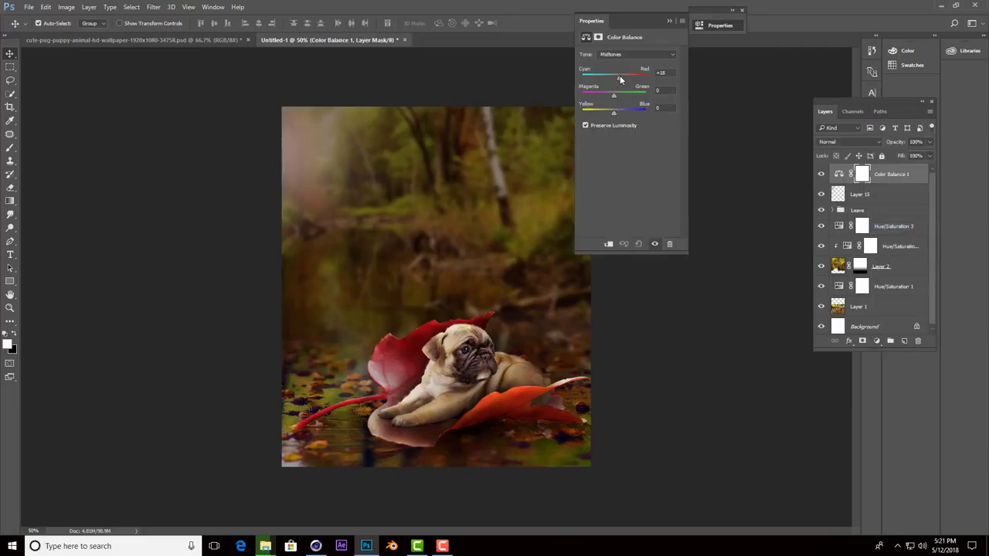
pyautogui.moveTo(620, 79); pyautogui.dragTo(620, 77)
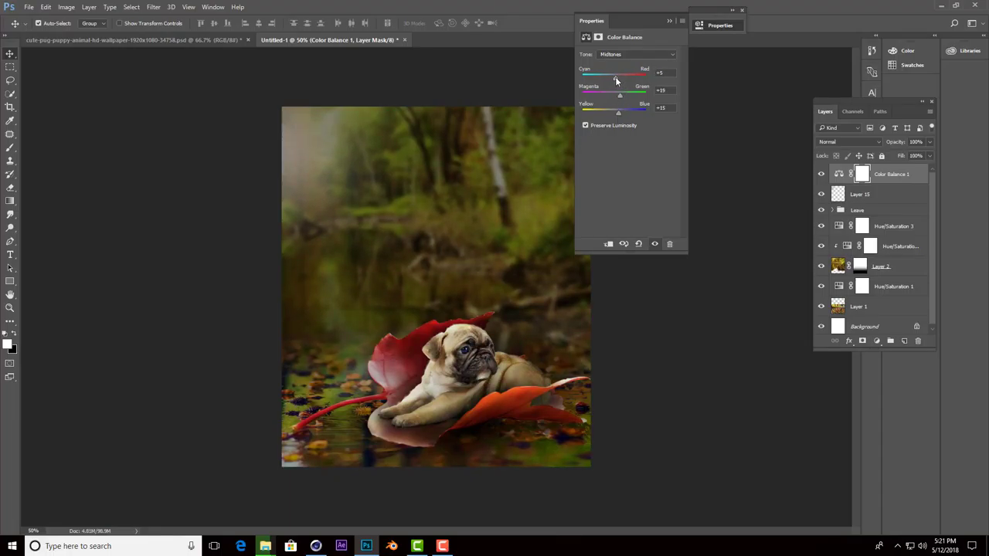
# Expand the Leave group and select its layers from Layer 14 down to Layer 4.
pyautogui.click(669, 21)
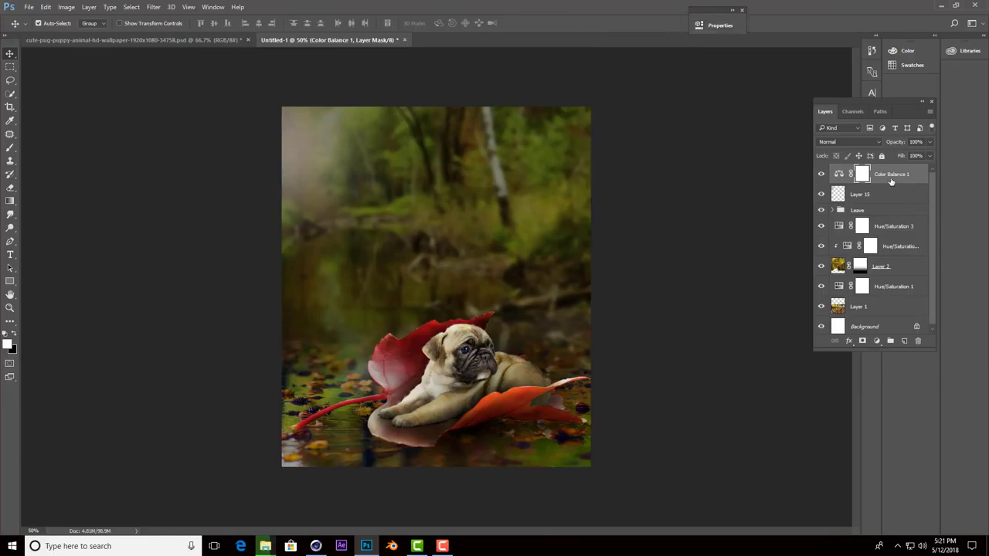
pyautogui.click(872, 210)
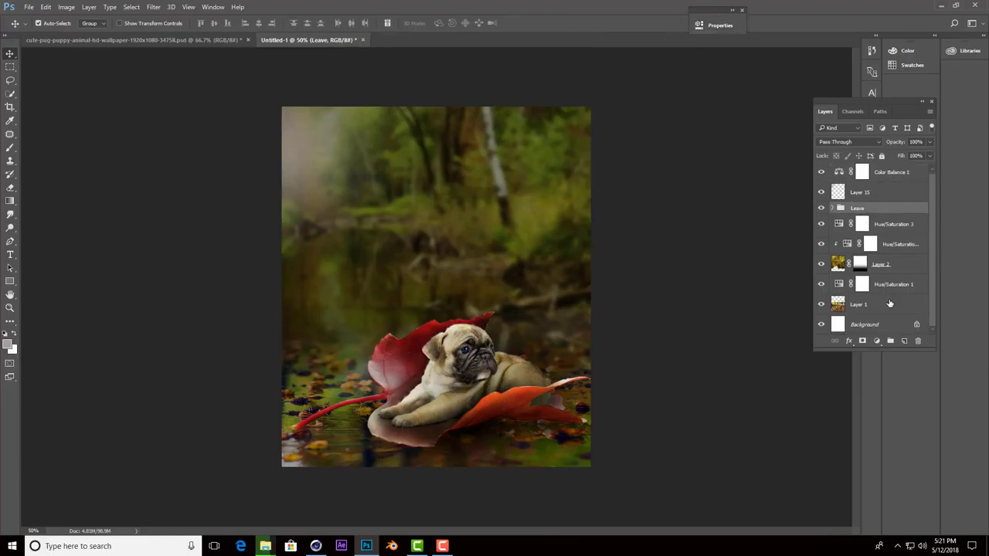
pyautogui.click(821, 208)
pyautogui.click(821, 208)
pyautogui.click(832, 207)
pyautogui.scroll(-1, 876, 215)
pyautogui.click(870, 208)
pyautogui.scroll(-3, 886, 287)
pyautogui.scroll(-3, 886, 286)
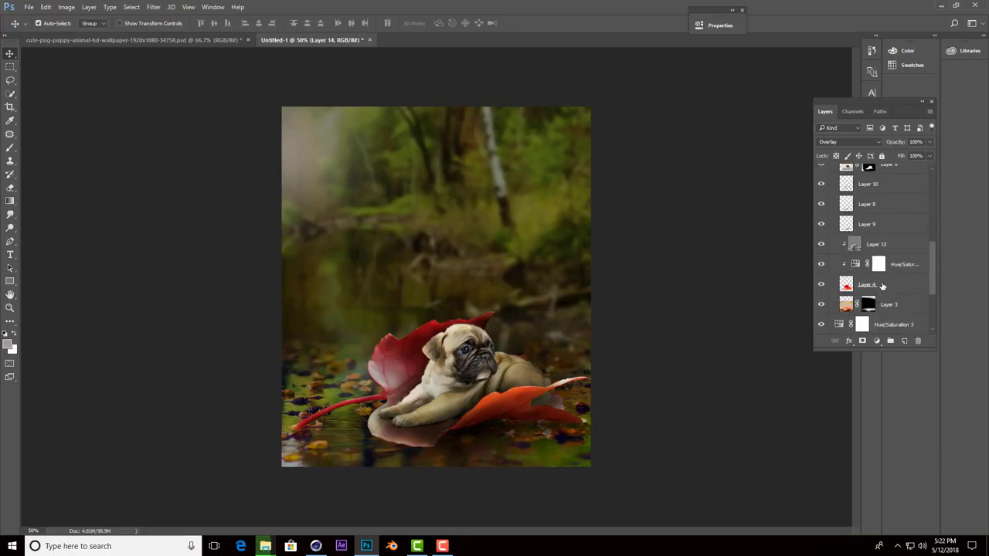
pyautogui.keyDown('shift'); pyautogui.click(882, 285); pyautogui.keyUp('shift')
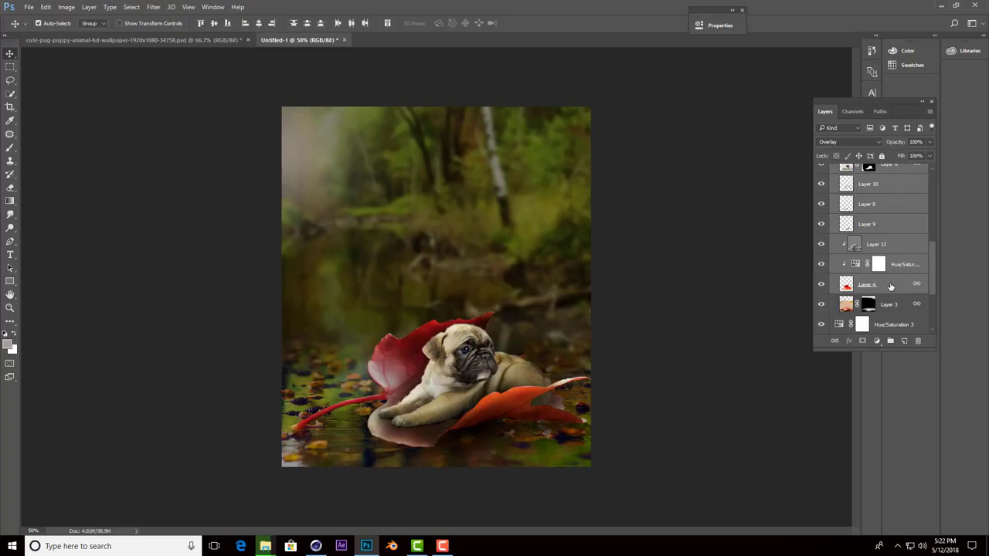
# Collapse the Leave group, duplicate it as Leave copy, and select Layer 14 inside the copy.
pyautogui.scroll(2, 895, 289)
pyautogui.scroll(2, 895, 289)
pyautogui.scroll(2, 895, 289)
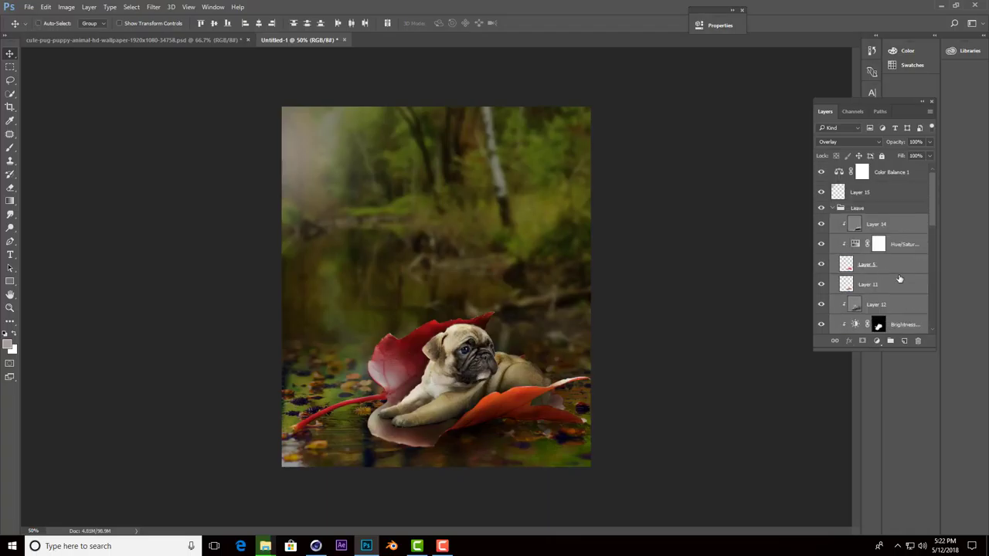
pyautogui.hotkey('alt', '.')
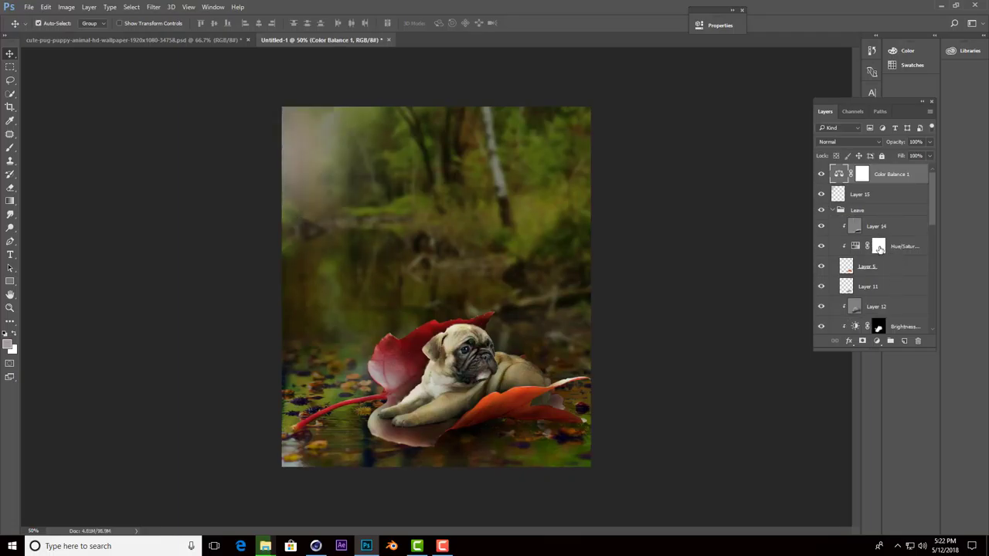
pyautogui.click(854, 210)
pyautogui.click(832, 210)
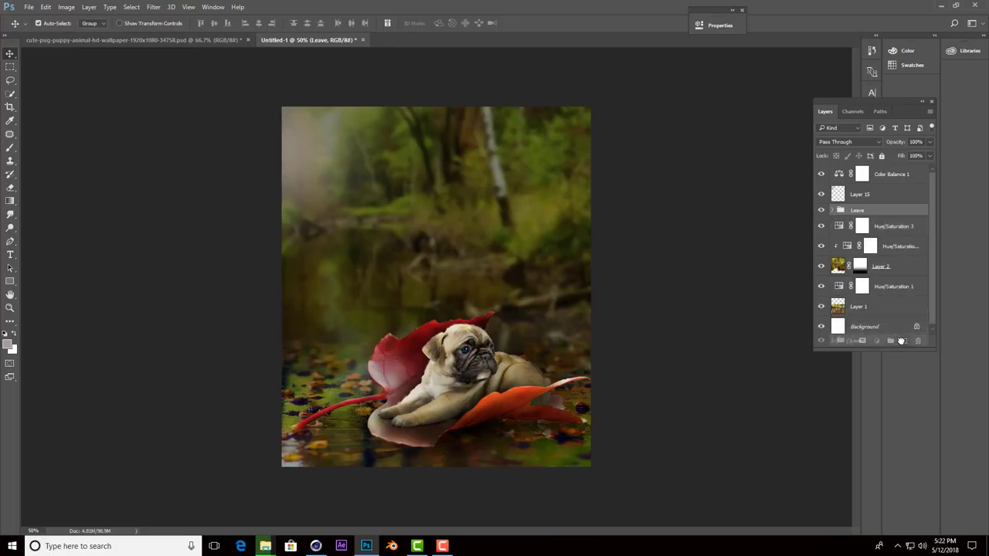
pyautogui.hotkey('ctrl', 'j')
pyautogui.click(873, 185)
pyautogui.scroll(-5, 874, 255)
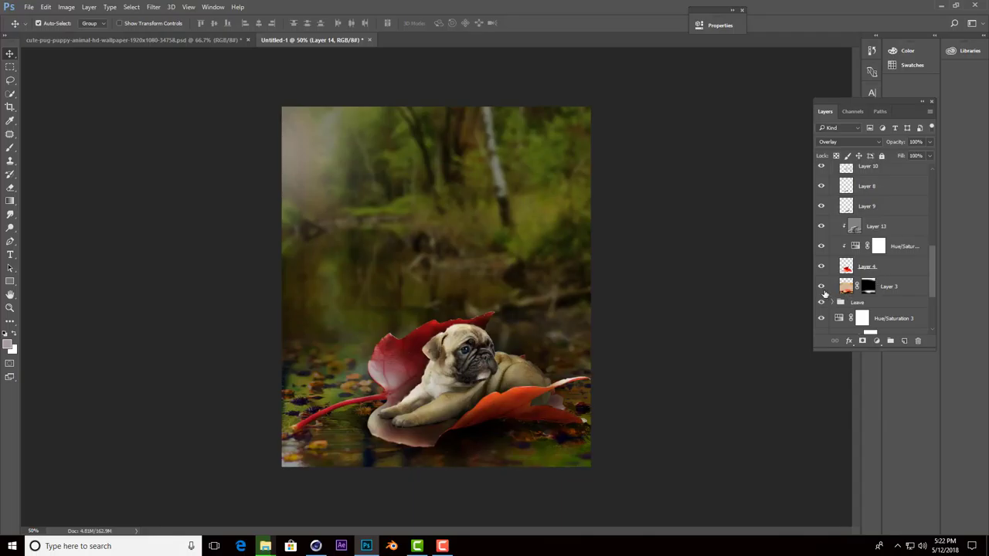
# Merge Leave copy's layers into Layer 14, ungroup it, and place it below Leave.
pyautogui.keyDown('shift'); pyautogui.click(883, 276); pyautogui.keyUp('shift')
pyautogui.hotkey('ctrl', 'e')
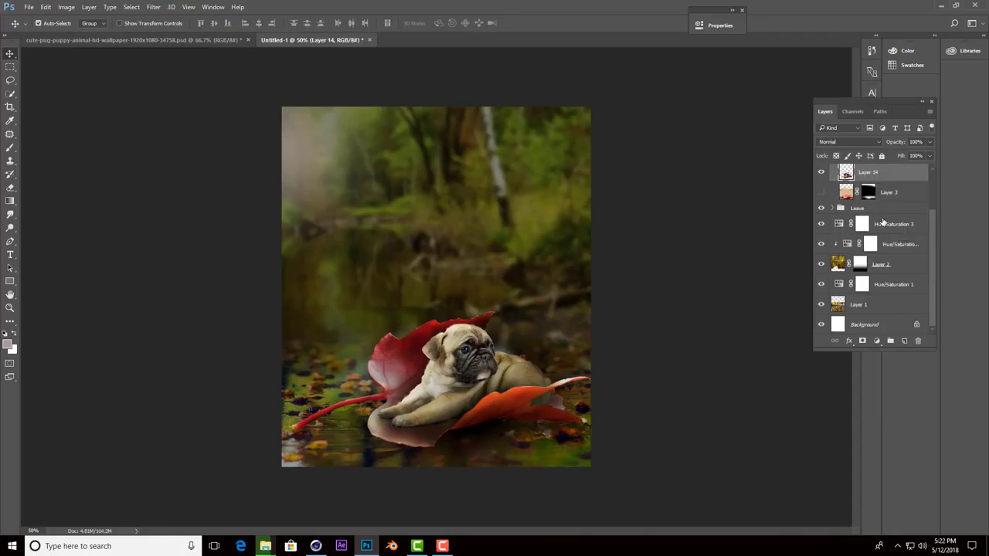
pyautogui.scroll(5, 881, 255)
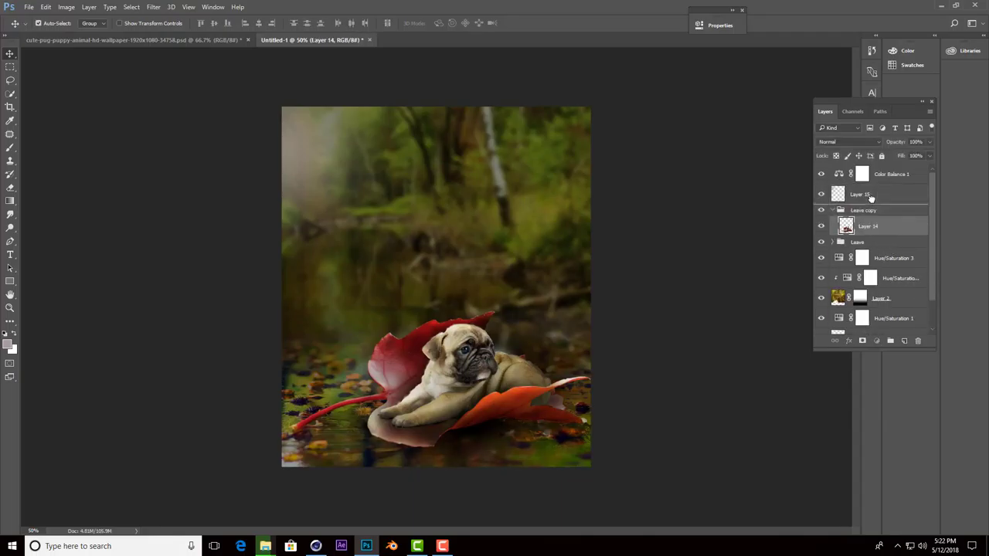
pyautogui.click(861, 210)
pyautogui.hotkey('ctrl', 'shift', 'g')
pyautogui.click(856, 220)
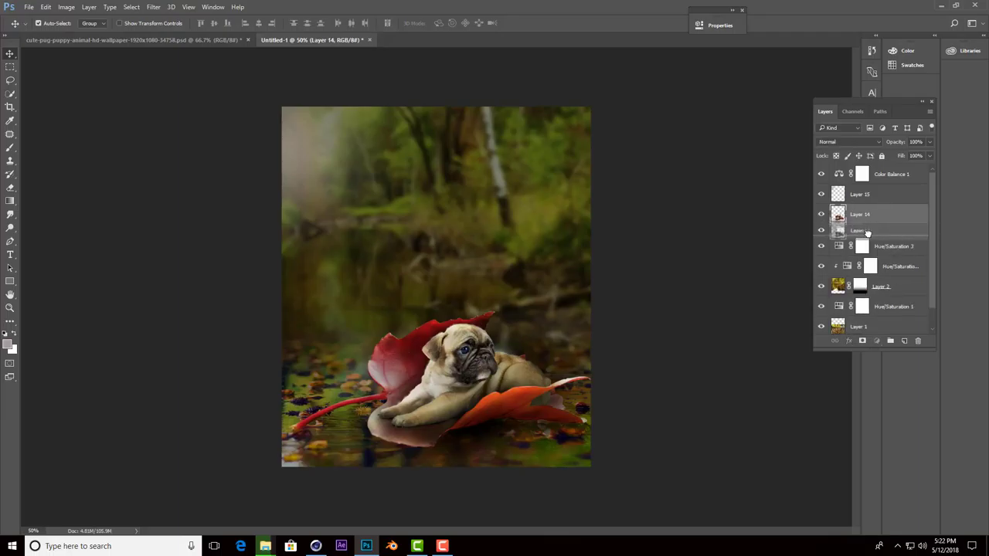
pyautogui.moveTo(861, 221); pyautogui.dragTo(862, 236)
# Flip the merged copy horizontally and vertically to form a reflection.
pyautogui.hotkey('ctrl', 't')
pyautogui.rightClick(476, 356)
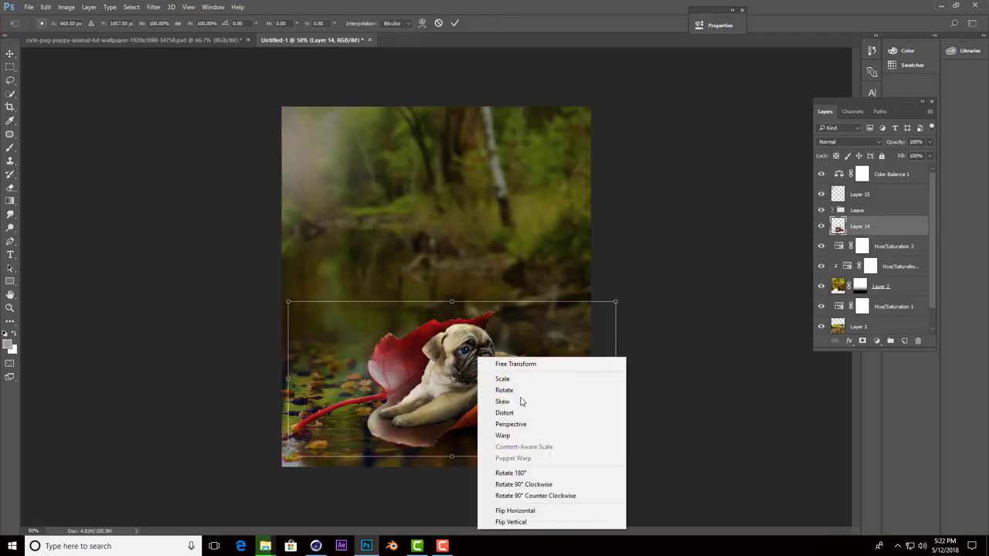
pyautogui.click(514, 509)
pyautogui.rightClick(479, 509)
pyautogui.click(525, 492)
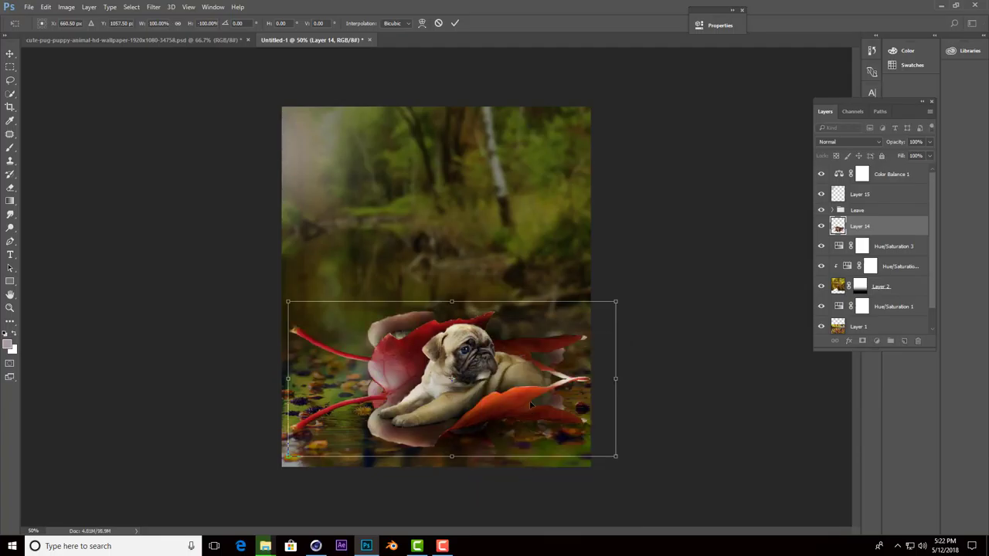
pyautogui.press('Return')
# Move the reflection below the leaf, warp it to follow the leaf, and fade it.
pyautogui.hotkey('ctrl', 't')
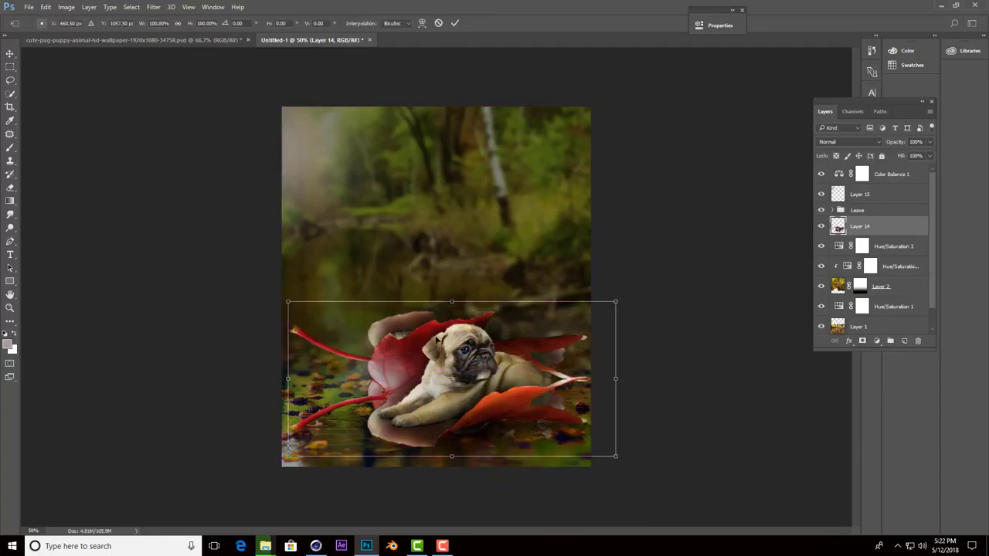
pyautogui.moveTo(448, 344); pyautogui.dragTo(434, 439)
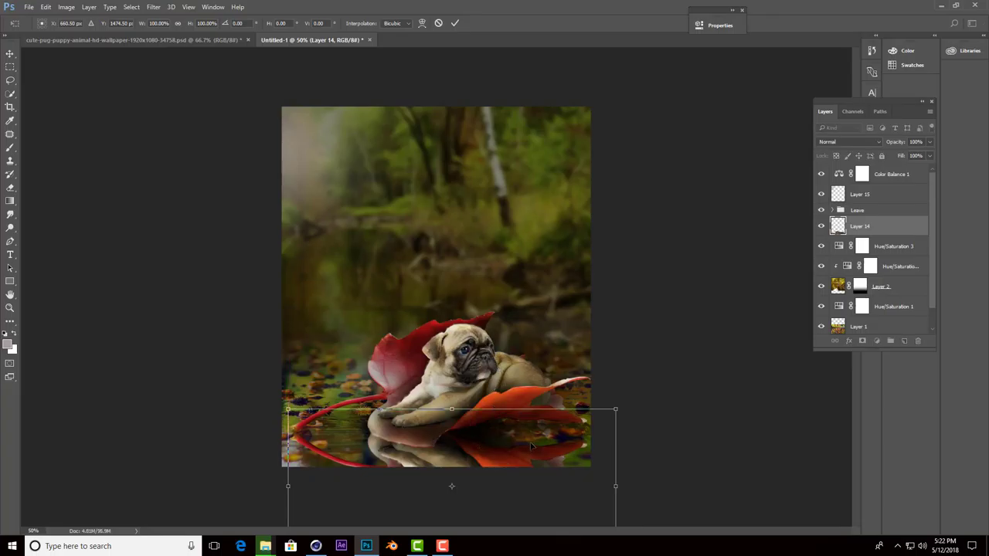
pyautogui.rightClick(489, 435)
pyautogui.click(556, 335)
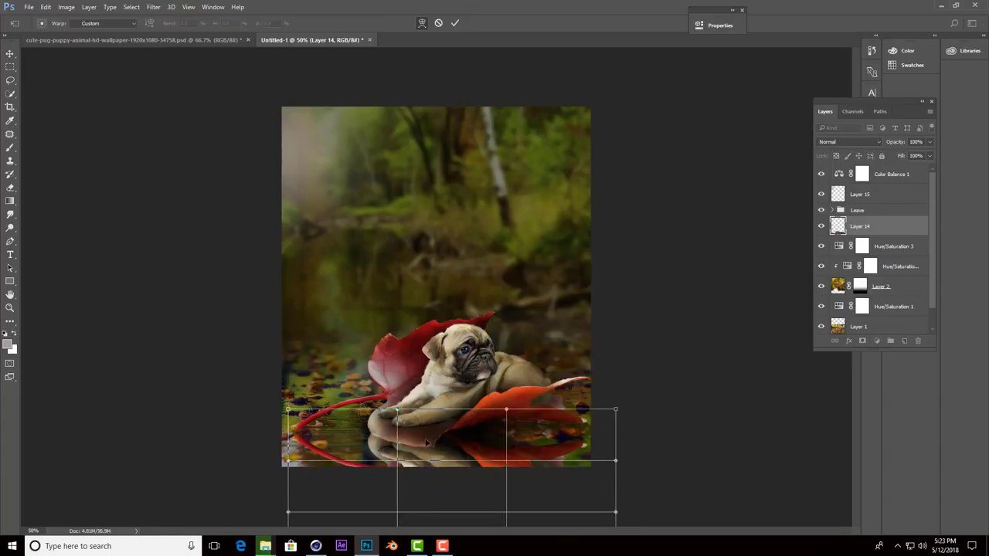
pyautogui.moveTo(435, 470)
pyautogui.mouseDown()
pyautogui.moveTo(423, 455)
pyautogui.moveTo(424, 480)
pyautogui.mouseUp()
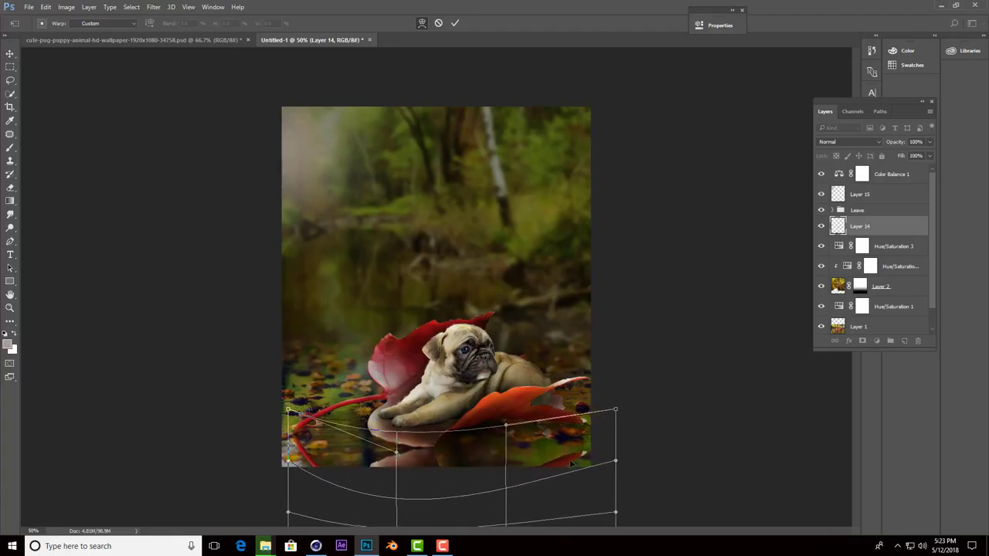
pyautogui.moveTo(570, 463); pyautogui.dragTo(578, 431)
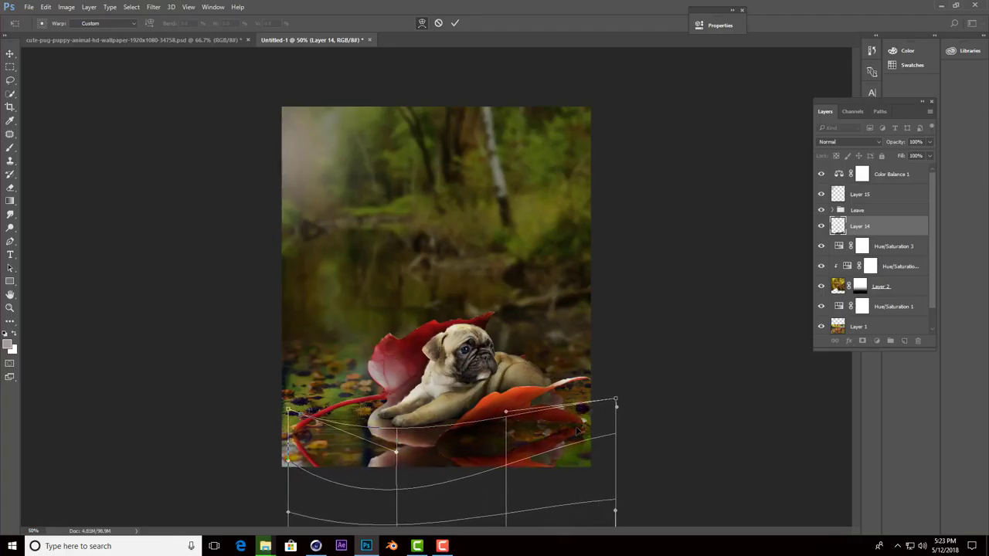
pyautogui.press('Return')
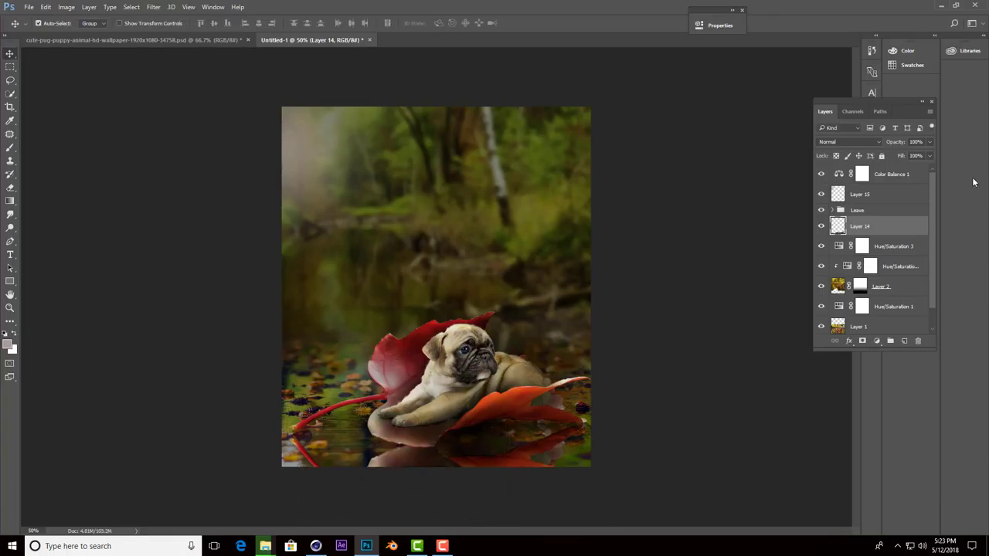
pyautogui.moveTo(914, 157); pyautogui.dragTo(913, 156)
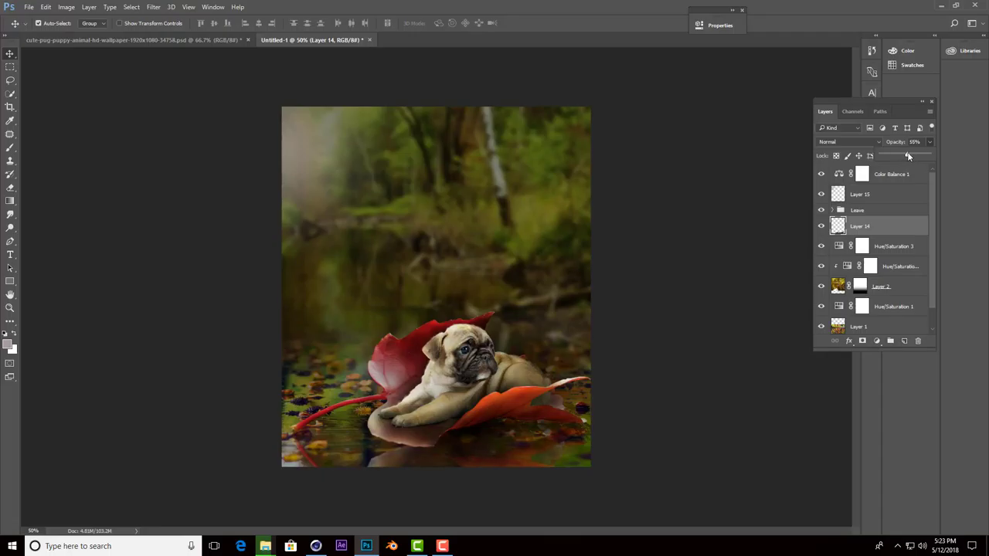
# Gaussian-blur the reflection and lower Layer 14's opacity to 52%.
pyautogui.click(152, 7)
pyautogui.click(309, 160)
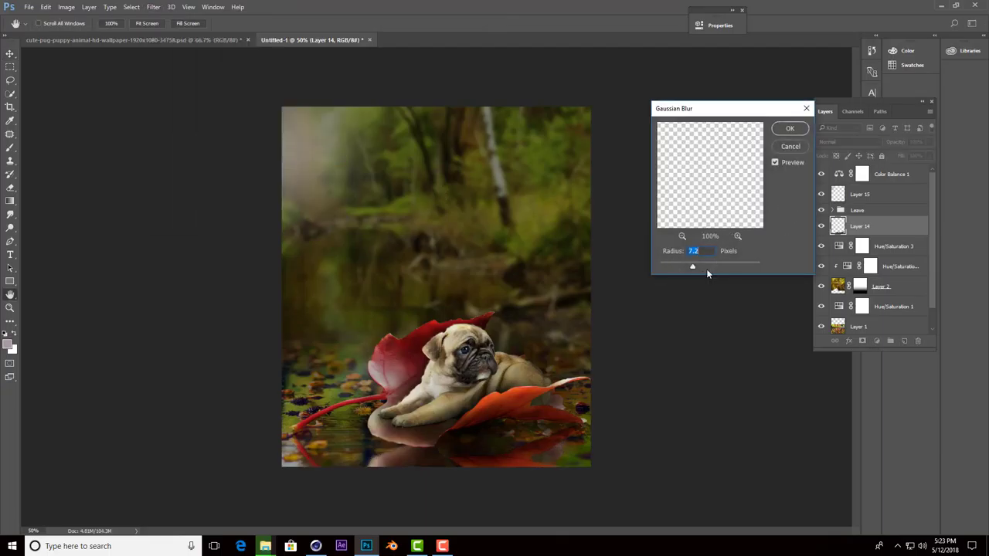
pyautogui.moveTo(679, 270); pyautogui.dragTo(682, 266)
pyautogui.click(789, 128)
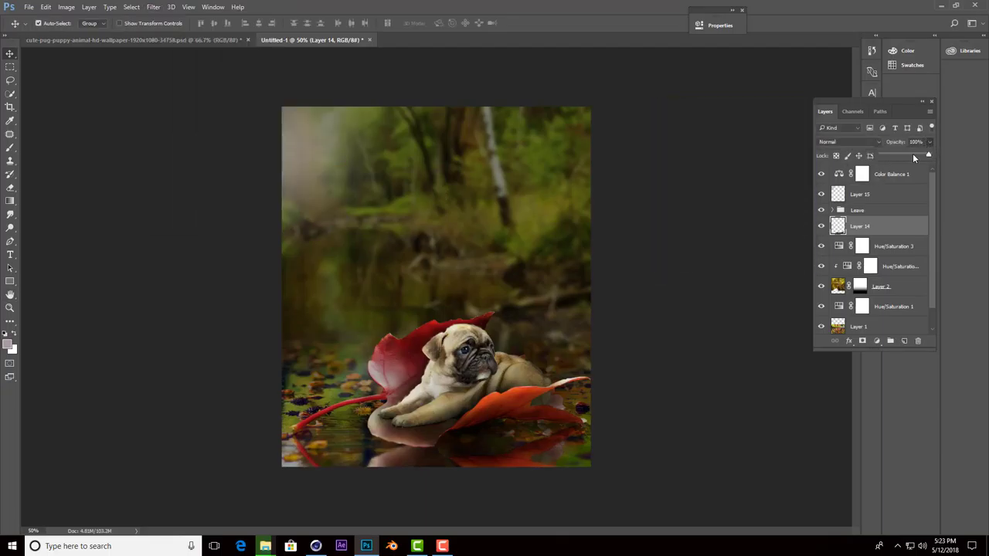
pyautogui.moveTo(913, 158); pyautogui.dragTo(911, 153)
pyautogui.click(759, 248)
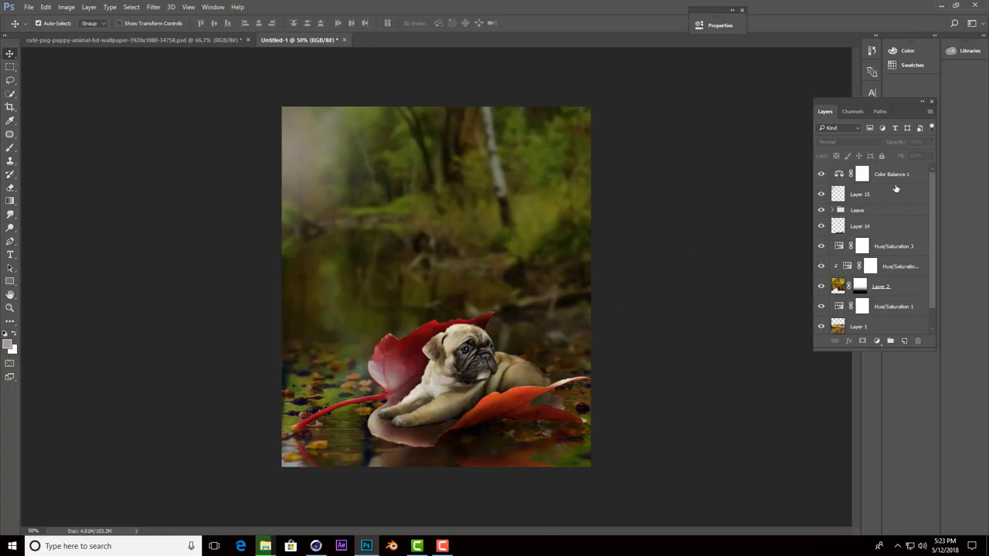
# Edit Color Balance 1 so the shadows shift toward red (+8) and blue (+10).
pyautogui.click(894, 175)
pyautogui.doubleClick(838, 174)
pyautogui.click(636, 54)
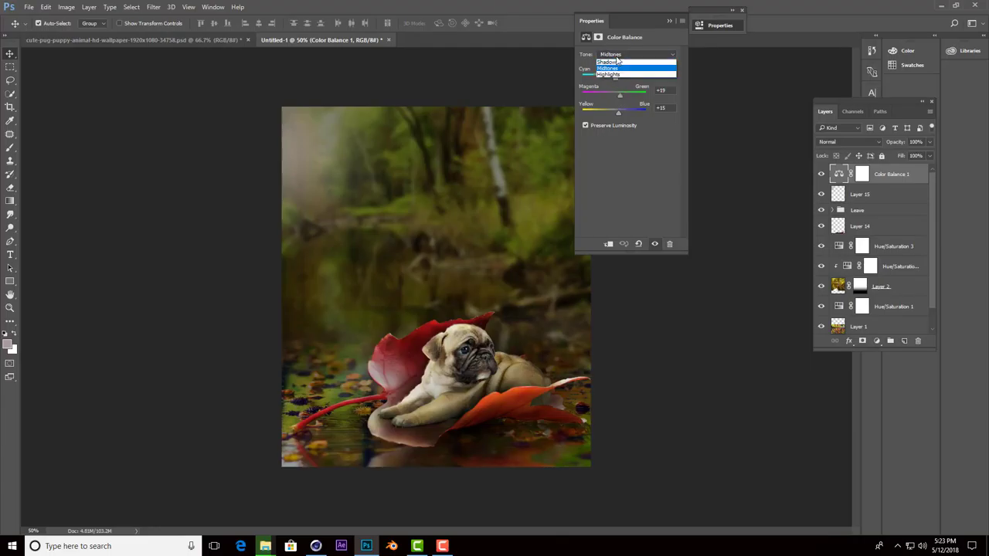
pyautogui.click(618, 77)
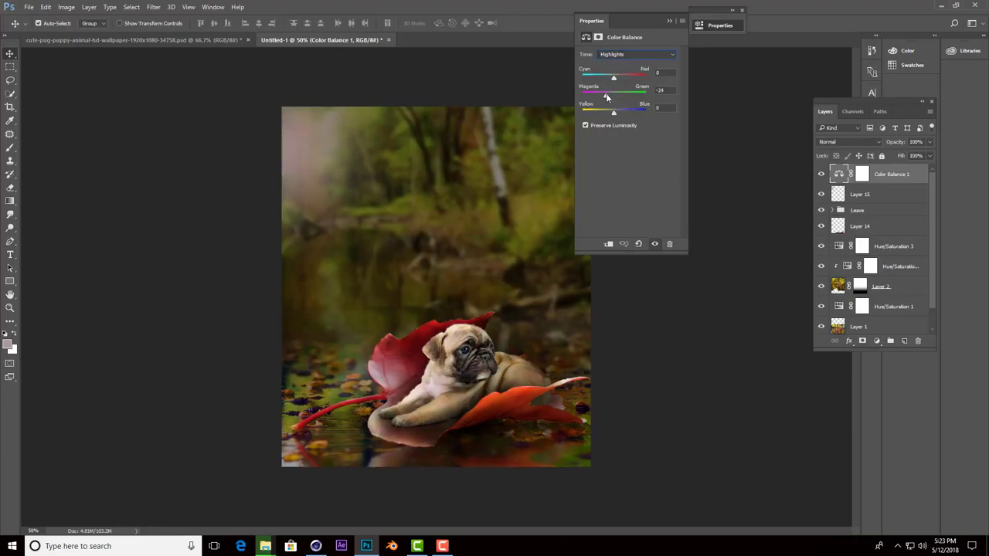
pyautogui.click(614, 55)
pyautogui.click(618, 66)
pyautogui.moveTo(615, 78); pyautogui.dragTo(618, 76)
pyautogui.click(614, 111)
pyautogui.moveTo(613, 113); pyautogui.dragTo(612, 93)
pyautogui.click(669, 22)
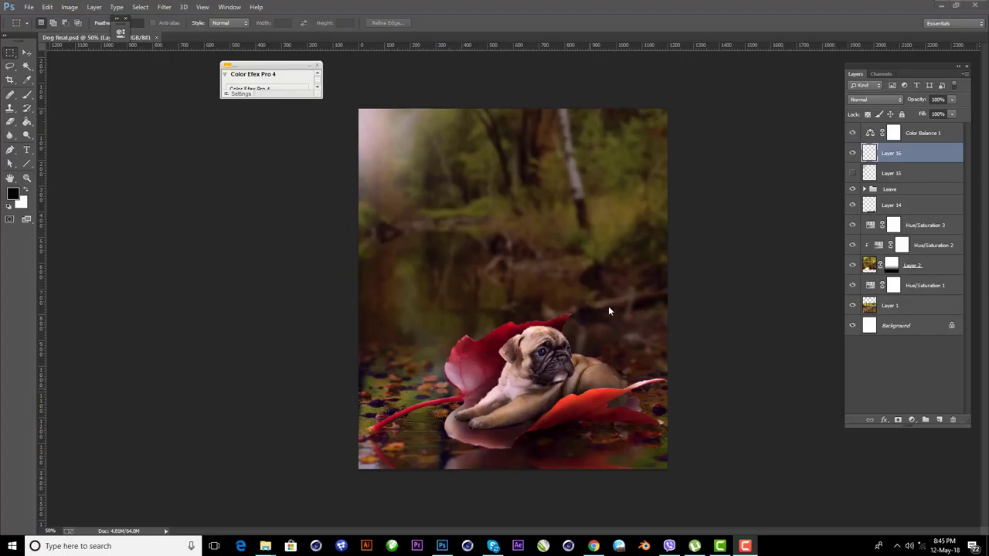
# Stamp Color Balance 1 through Layer 1 into a merged Layer 17.
pyautogui.click(916, 134)
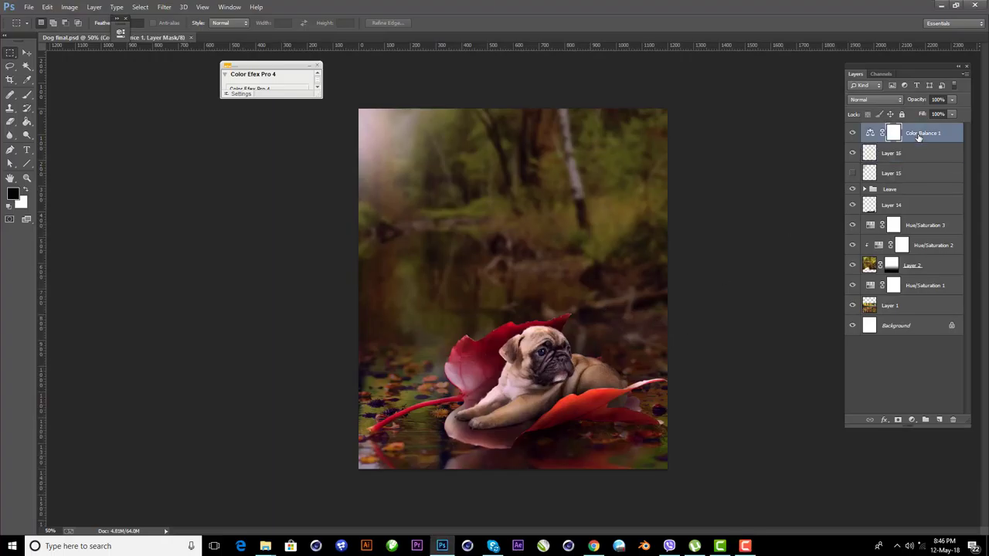
pyautogui.keyDown('shift'); pyautogui.click(889, 305); pyautogui.keyUp('shift')
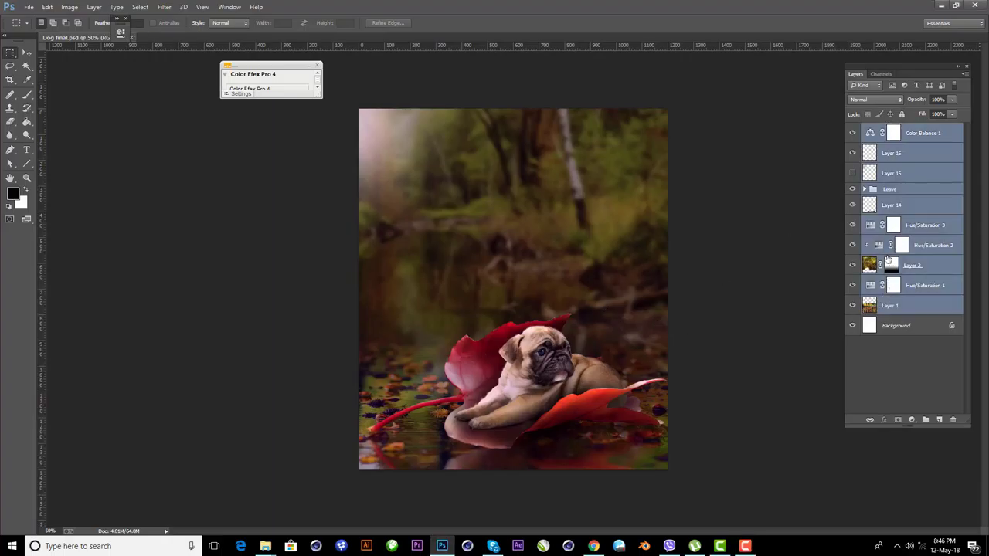
pyautogui.hotkey('ctrl', 'shift', 'alt', 'e')
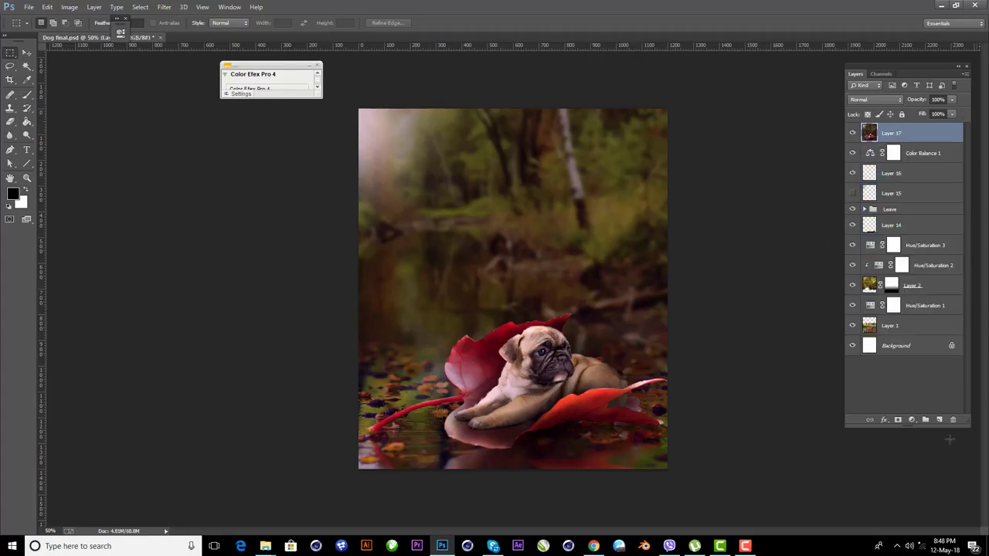
# Add a Gradient Fill layer using the green dark-light-dark preset.
pyautogui.click(913, 420)
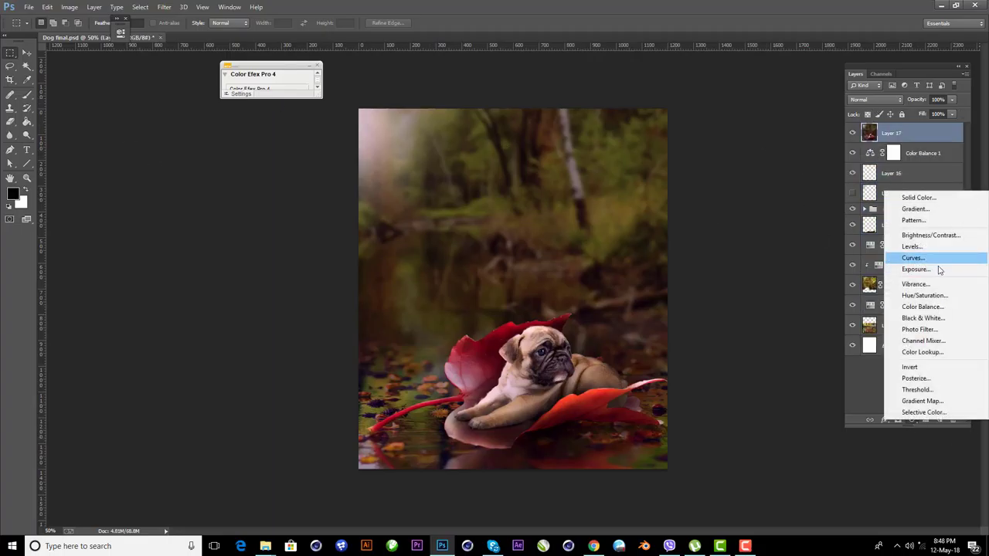
pyautogui.click(937, 211)
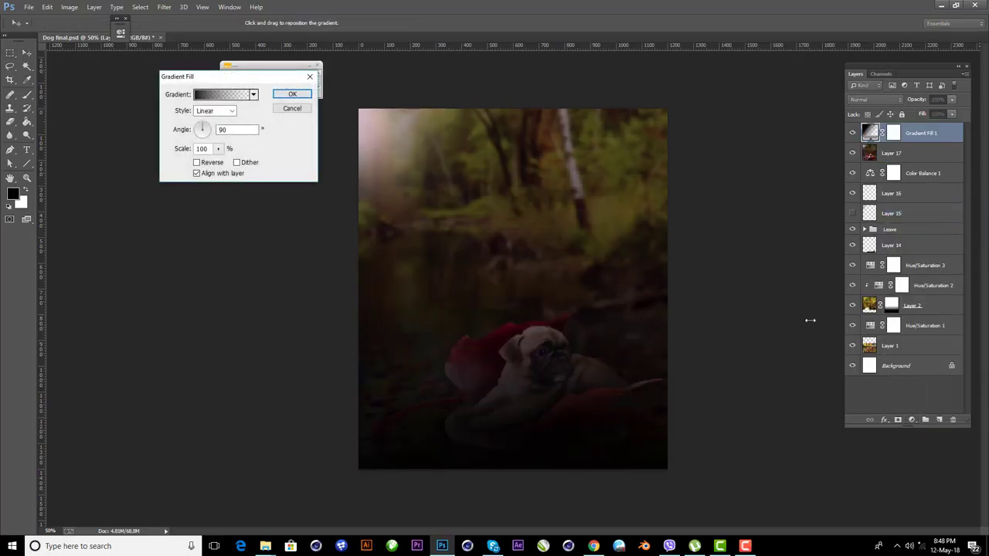
pyautogui.click(216, 96)
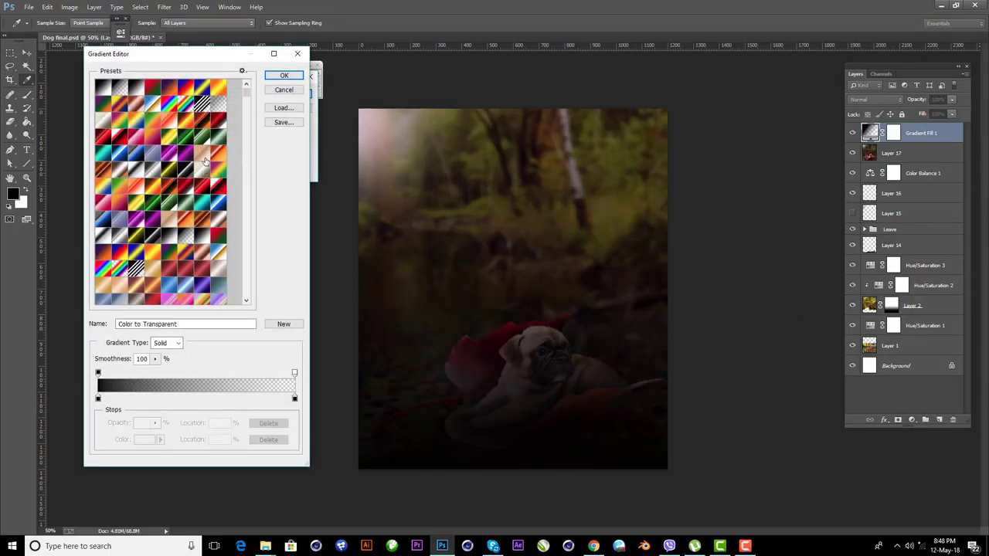
pyautogui.click(218, 137)
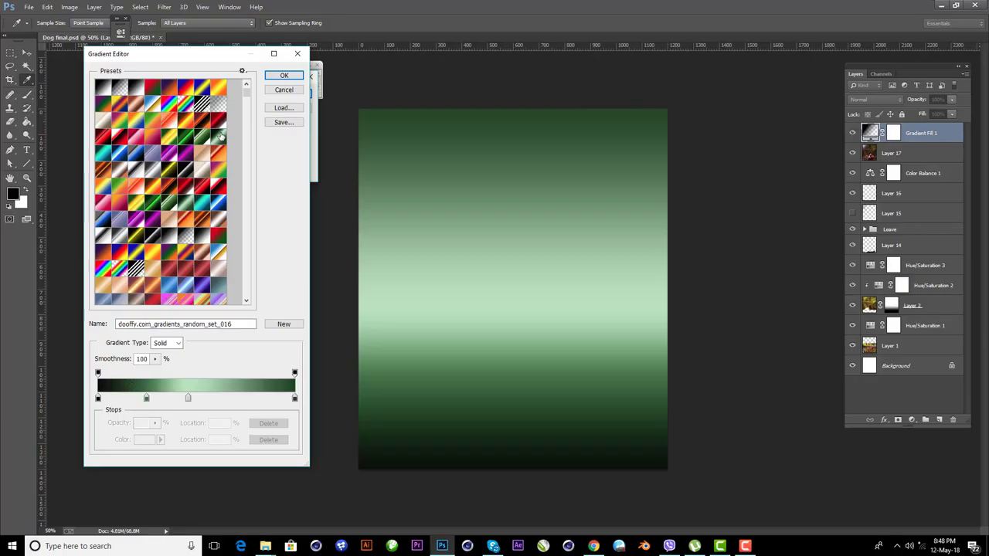
pyautogui.click(281, 81)
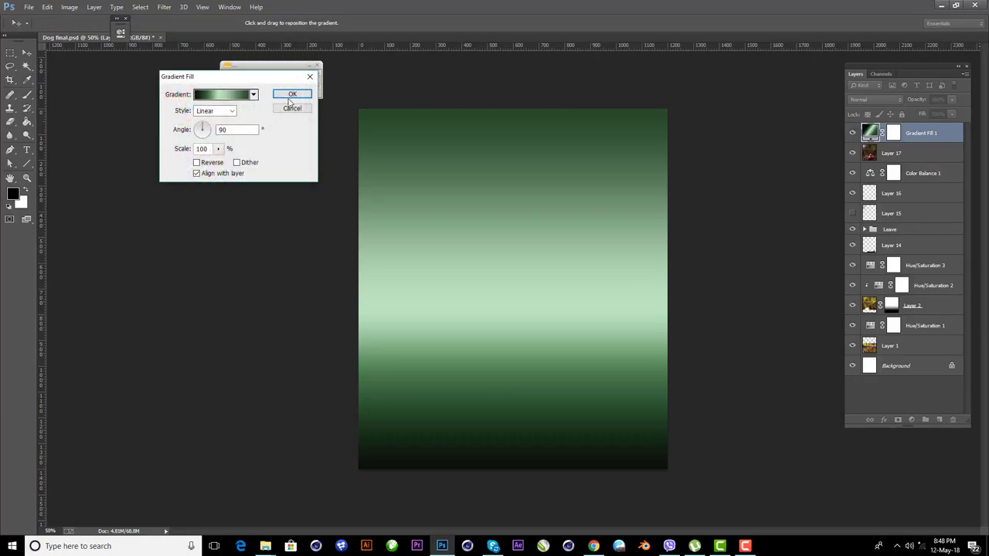
pyautogui.click(289, 96)
# Set Gradient Fill 1 to Multiply blend mode at 61% opacity.
pyautogui.click(875, 99)
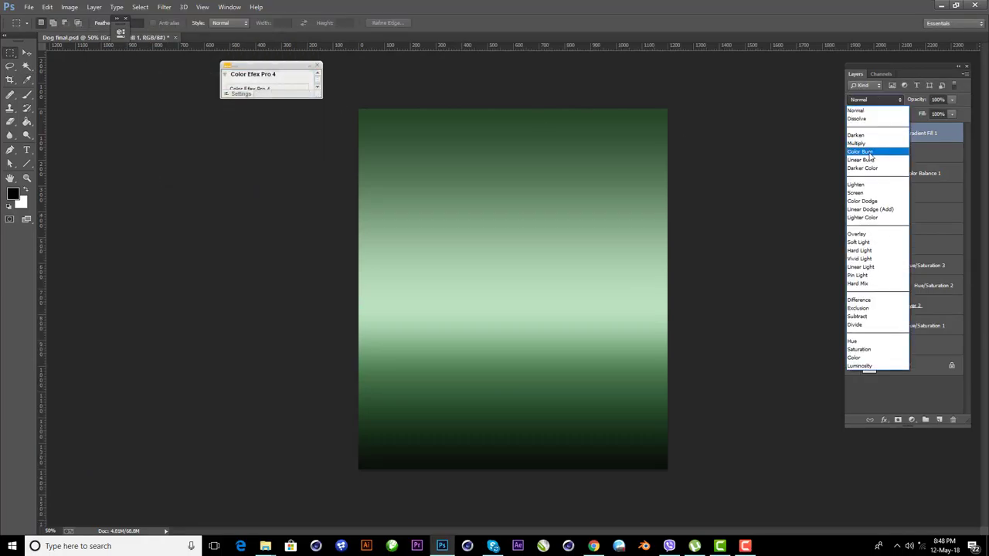
pyautogui.press('Escape')
pyautogui.hotkey('alt', 'shift', 's')
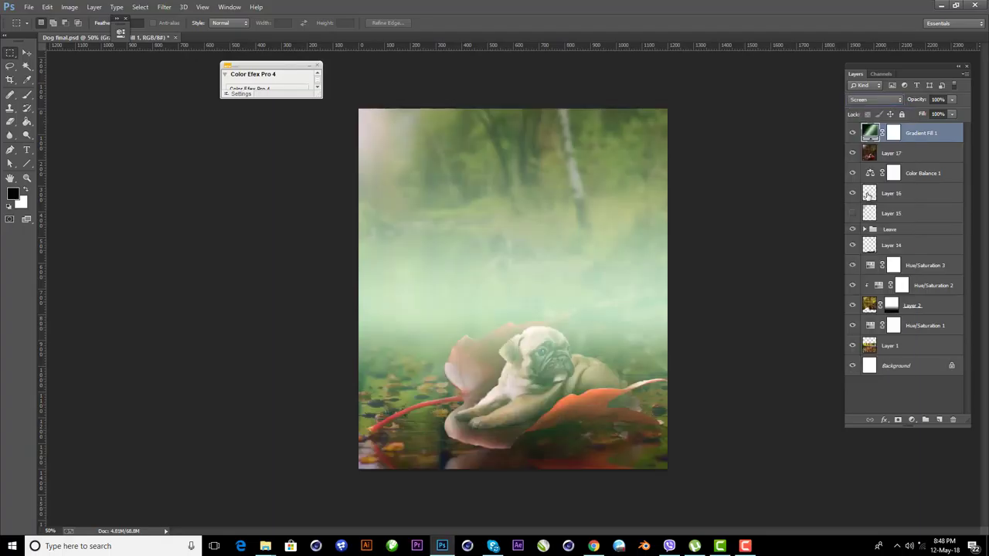
pyautogui.click(889, 100)
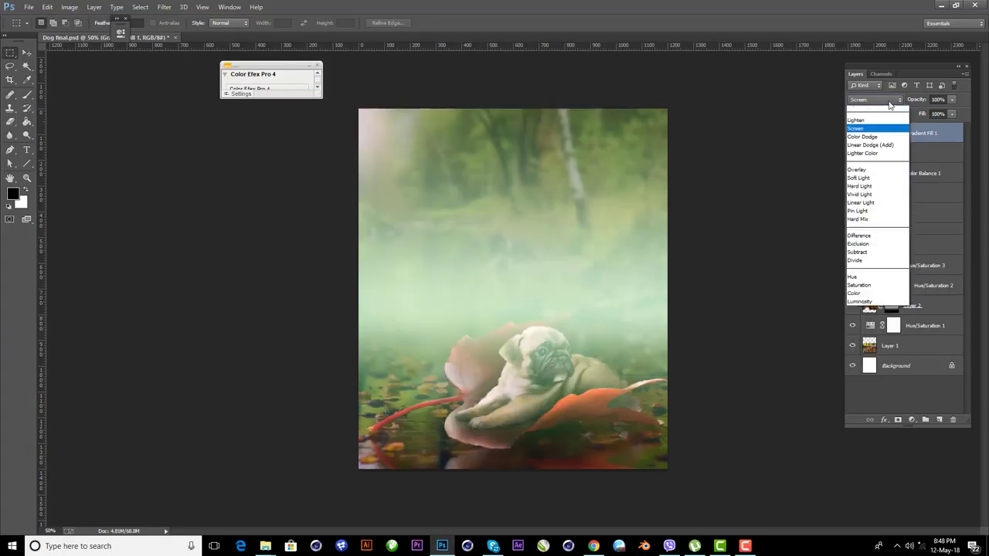
pyautogui.click(864, 137)
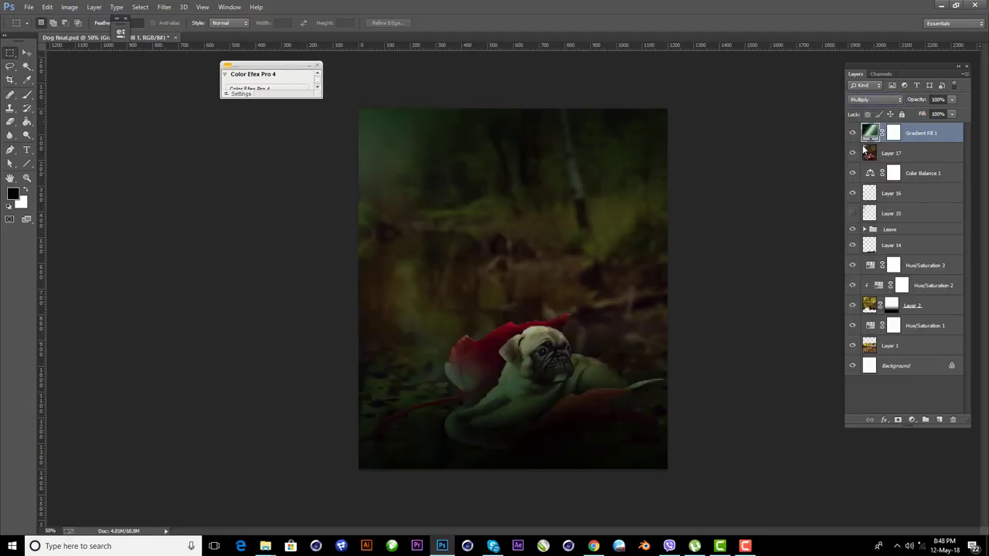
pyautogui.click(952, 101)
pyautogui.moveTo(936, 113); pyautogui.dragTo(920, 116)
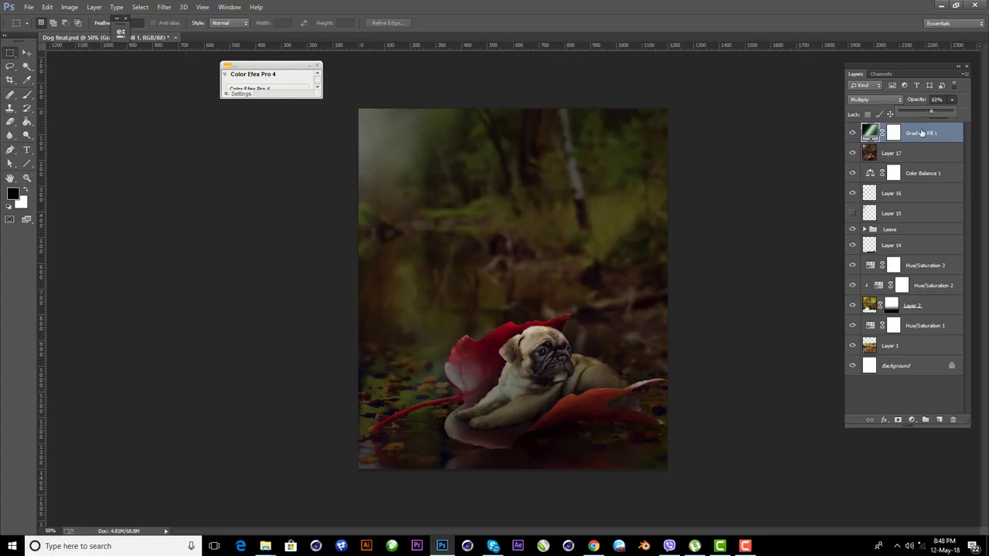
# Edit Gradient Fill 1's gradient by removing a middle stop and shifting the light stop and midpoint.
pyautogui.click(869, 133)
pyautogui.doubleClick(869, 133)
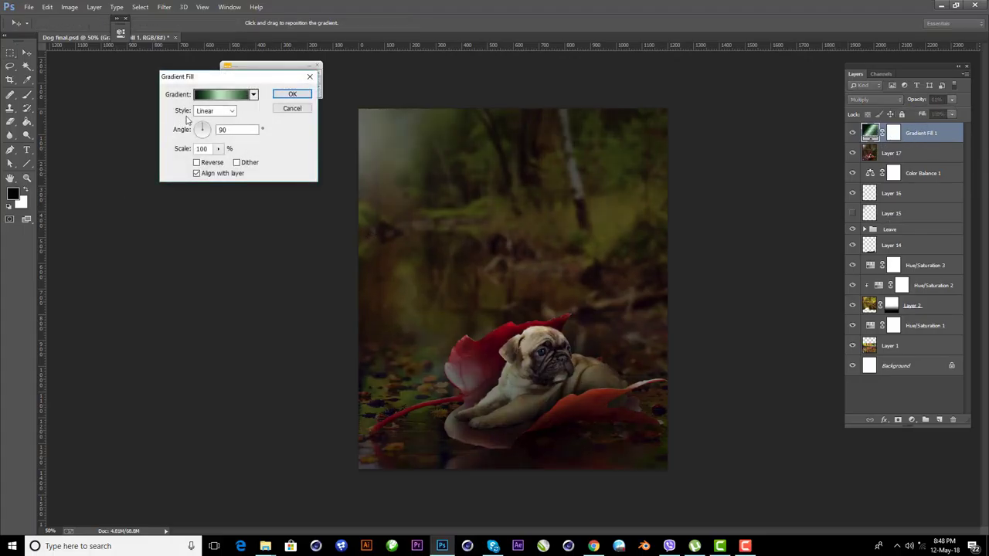
pyautogui.click(217, 96)
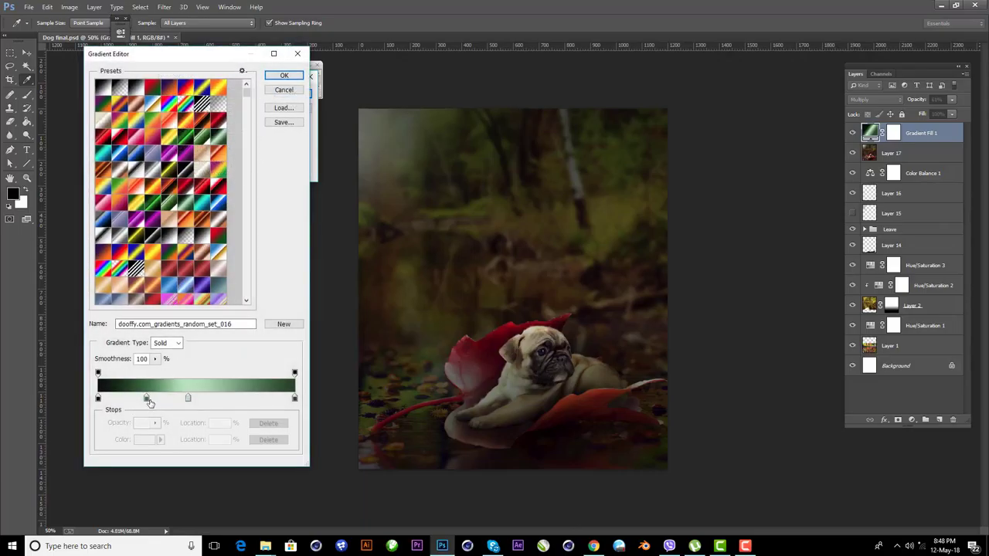
pyautogui.moveTo(146, 400); pyautogui.dragTo(142, 421)
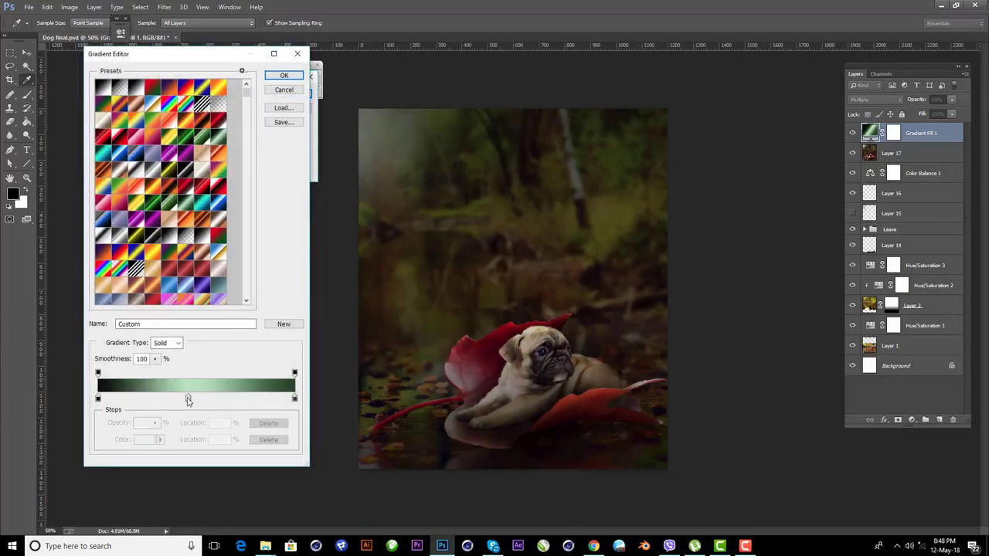
pyautogui.moveTo(188, 400); pyautogui.dragTo(165, 399)
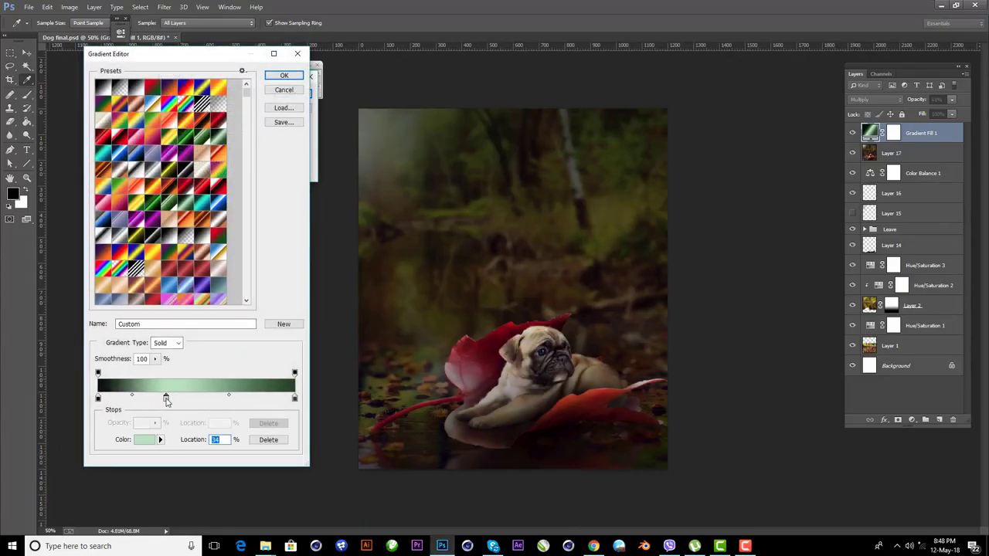
pyautogui.moveTo(229, 398); pyautogui.dragTo(251, 397)
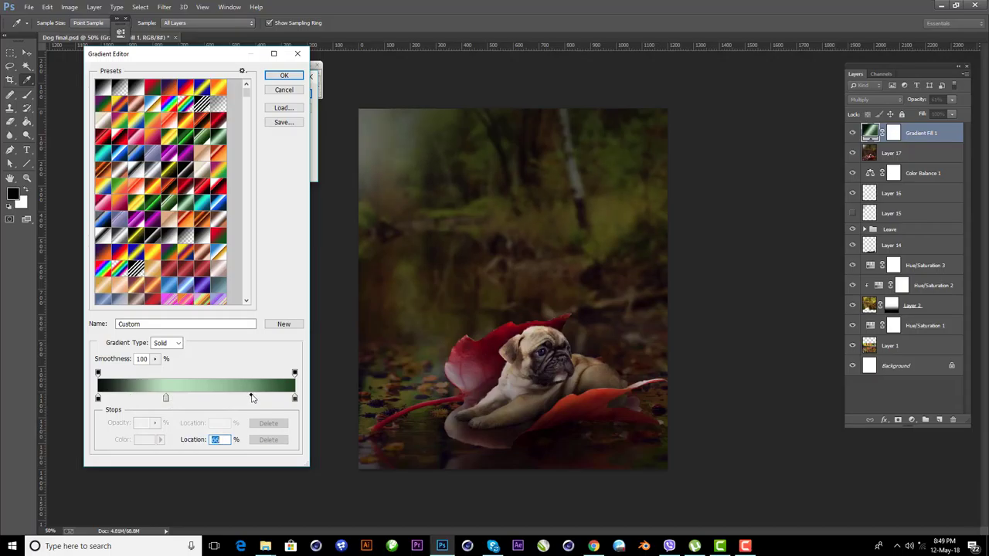
# Switch to the teal preset, reposition its bright stop, and confirm the gradient fill.
pyautogui.click(221, 136)
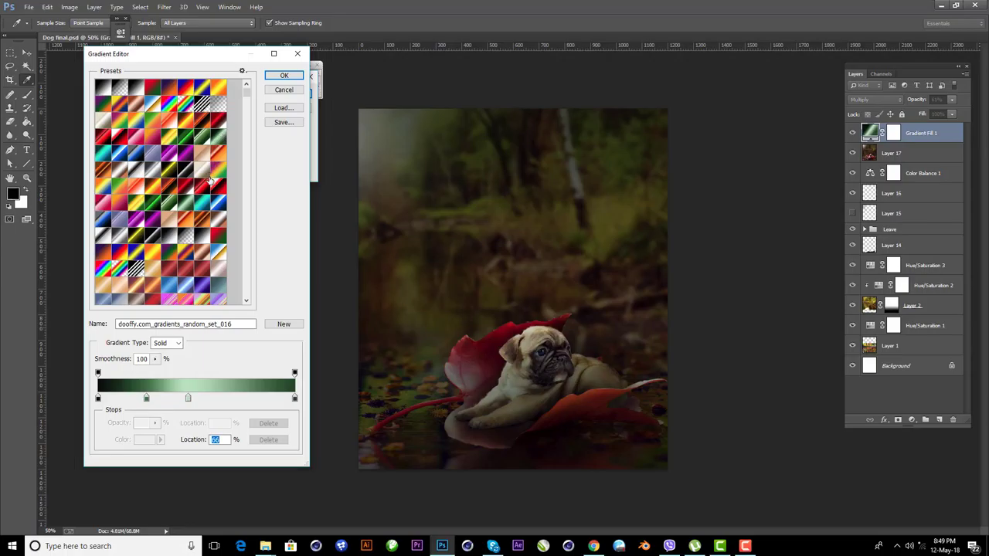
pyautogui.click(180, 242)
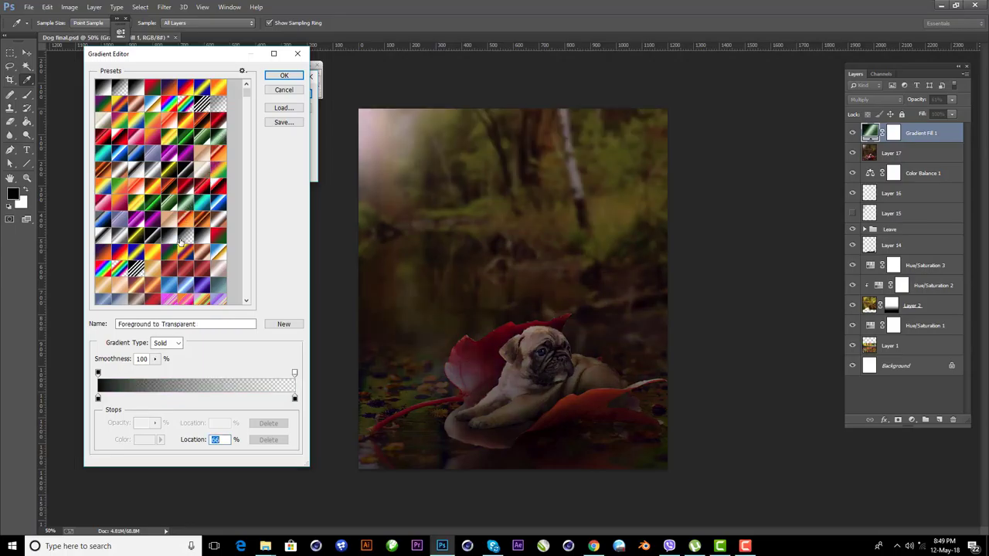
pyautogui.click(102, 158)
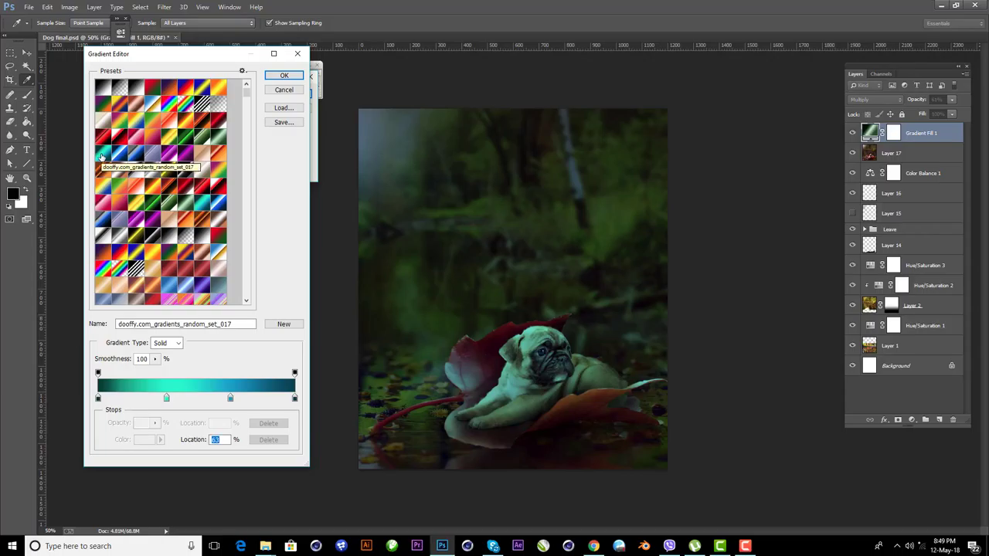
pyautogui.click(229, 398)
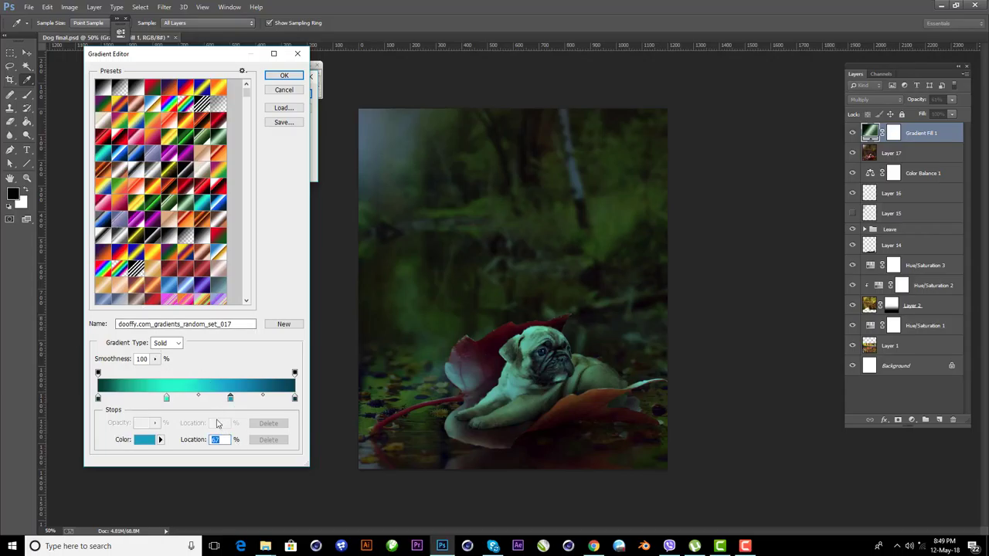
pyautogui.moveTo(229, 398)
pyautogui.mouseDown()
pyautogui.moveTo(198, 417)
pyautogui.moveTo(191, 400)
pyautogui.moveTo(155, 399)
pyautogui.mouseUp()
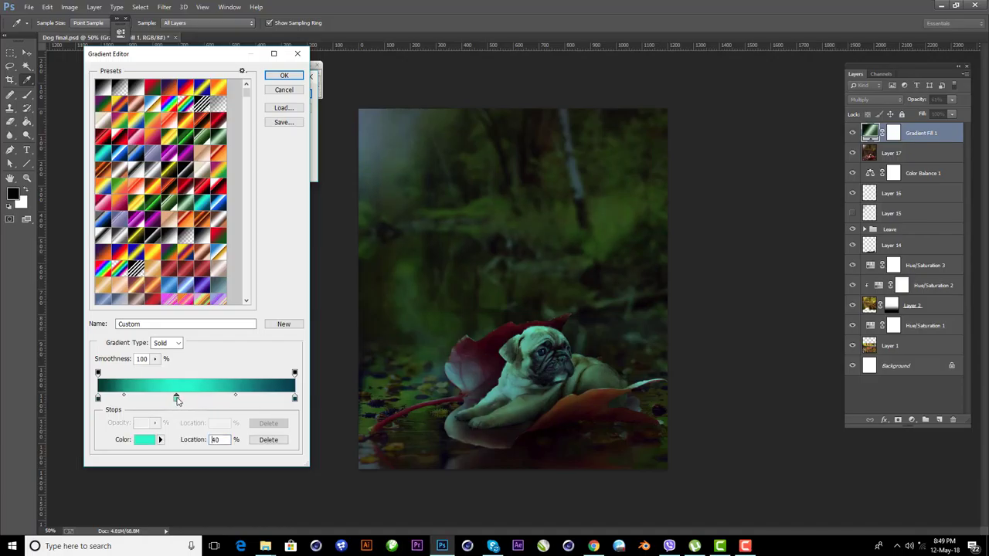
pyautogui.click(283, 75)
pyautogui.click(291, 94)
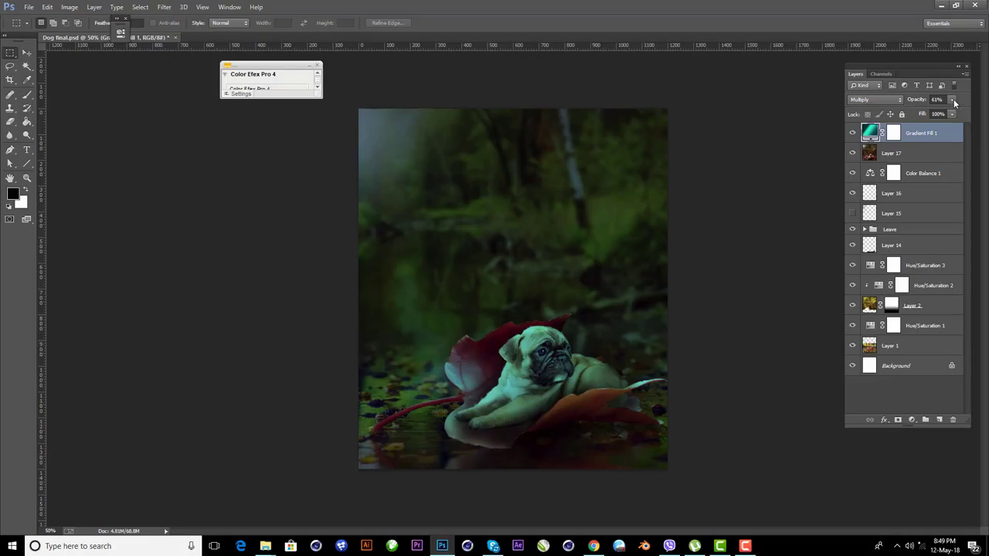
# Fade Gradient Fill 1 to 20% opacity and stamp the visible layers into Layer 18.
pyautogui.click(954, 100)
pyautogui.moveTo(936, 113); pyautogui.dragTo(925, 114)
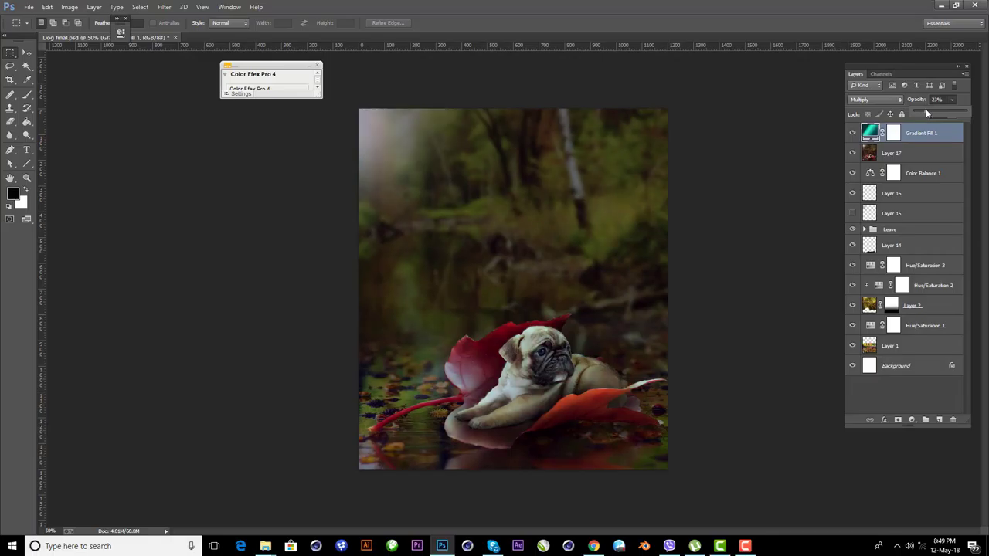
pyautogui.keyDown('ctrl'); pyautogui.click(918, 154); pyautogui.keyUp('ctrl')
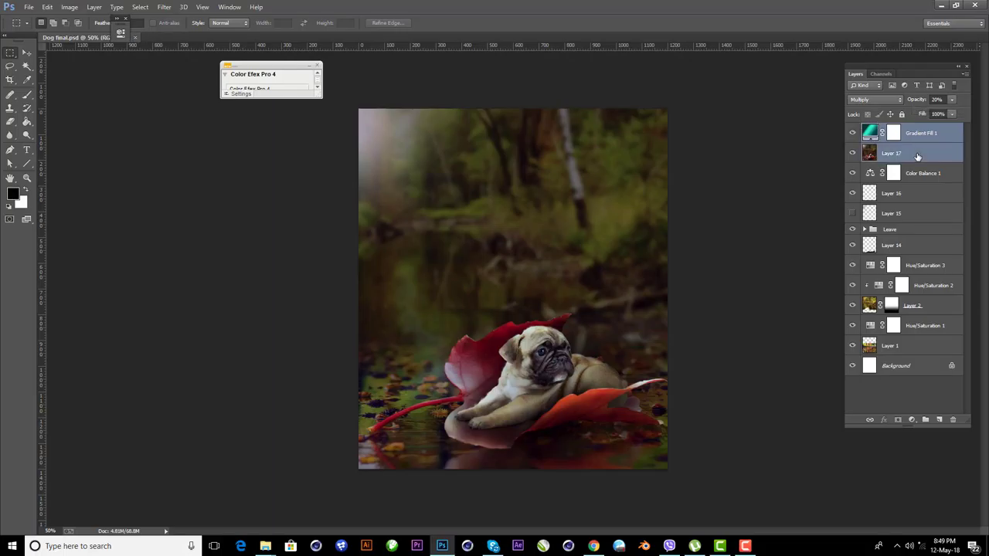
pyautogui.hotkey('ctrl', 'alt', 'e')
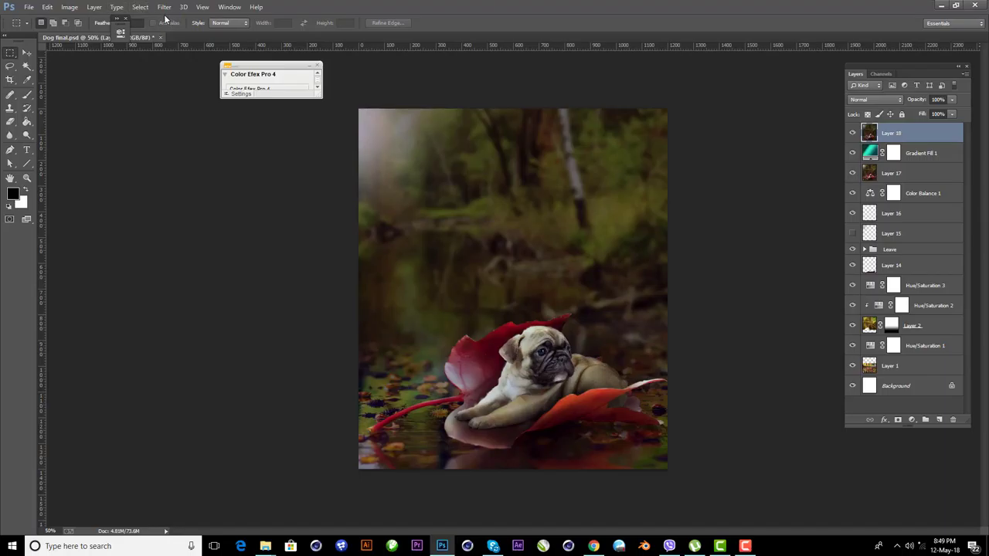
pyautogui.click(164, 7)
# Apply Camera Raw to Layer 18 with Clarity +33, Saturation +17, Shadows -11 and a tint tweak.
pyautogui.click(202, 66)
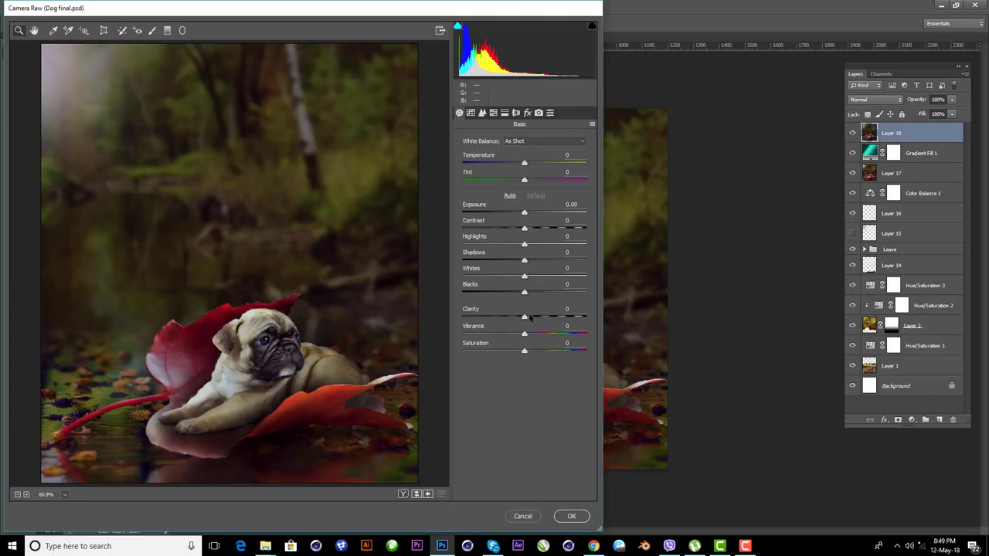
pyautogui.moveTo(529, 317)
pyautogui.mouseDown()
pyautogui.moveTo(545, 317)
pyautogui.moveTo(522, 336)
pyautogui.moveTo(534, 354)
pyautogui.mouseUp()
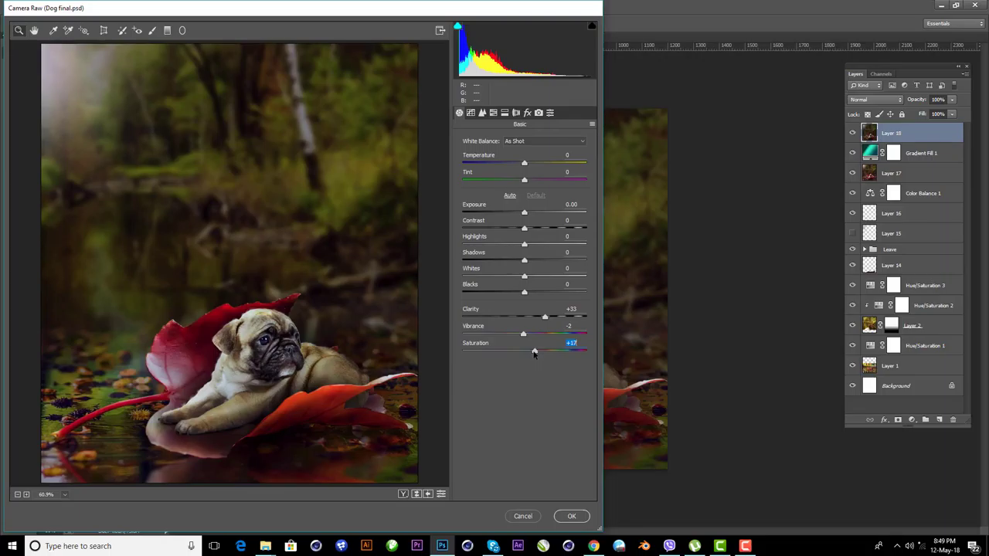
pyautogui.moveTo(524, 180); pyautogui.dragTo(525, 180)
pyautogui.moveTo(524, 180); pyautogui.dragTo(524, 165)
pyautogui.moveTo(524, 260); pyautogui.dragTo(539, 261)
pyautogui.click(571, 516)
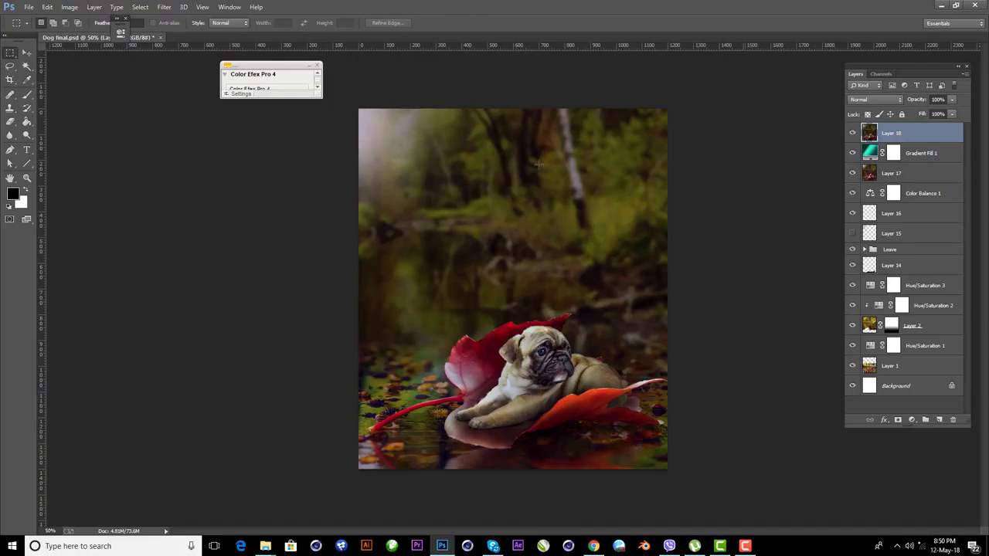
# Add a Color Efex Pro 4 Classical Soft Focus layer and hide the panels.
pyautogui.click(164, 8)
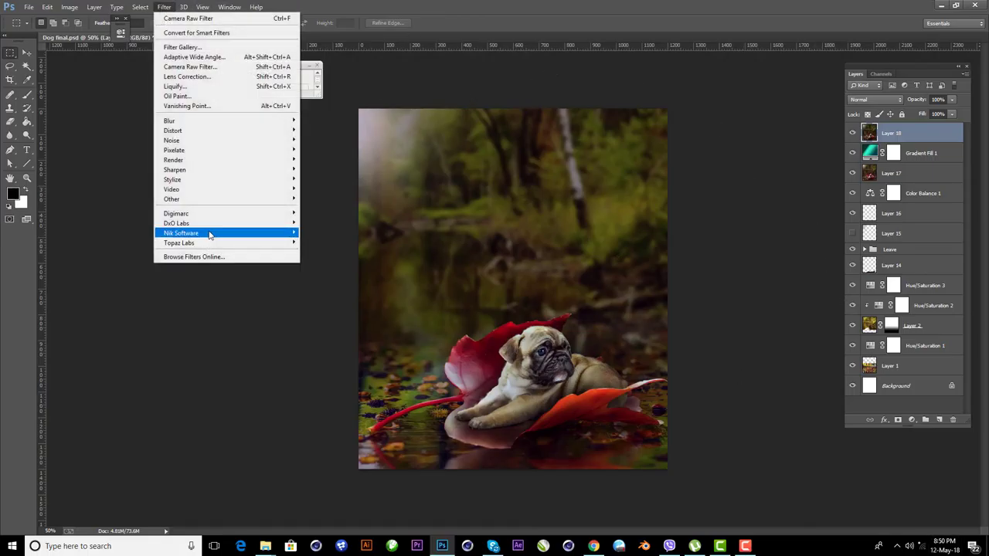
pyautogui.moveTo(181, 233)
pyautogui.click(325, 231)
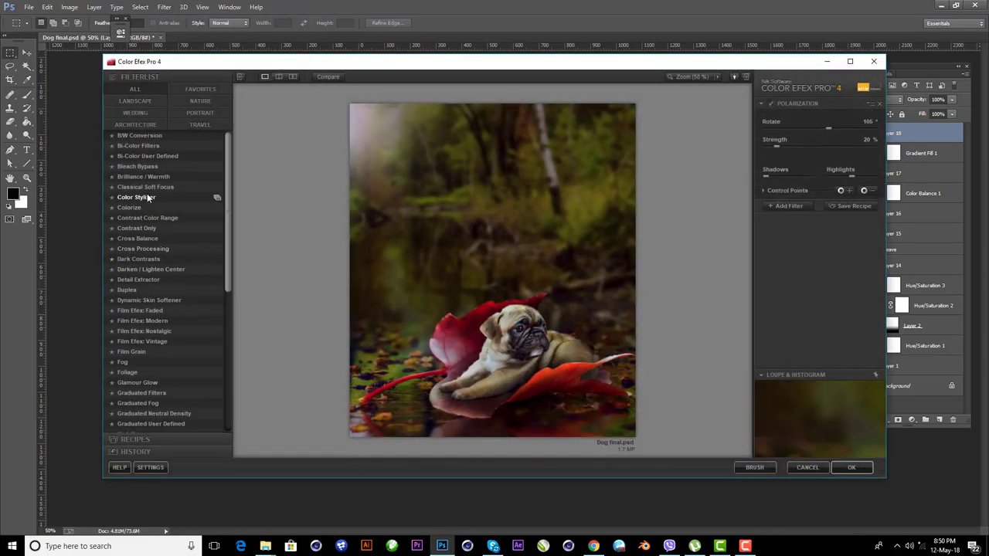
pyautogui.click(145, 187)
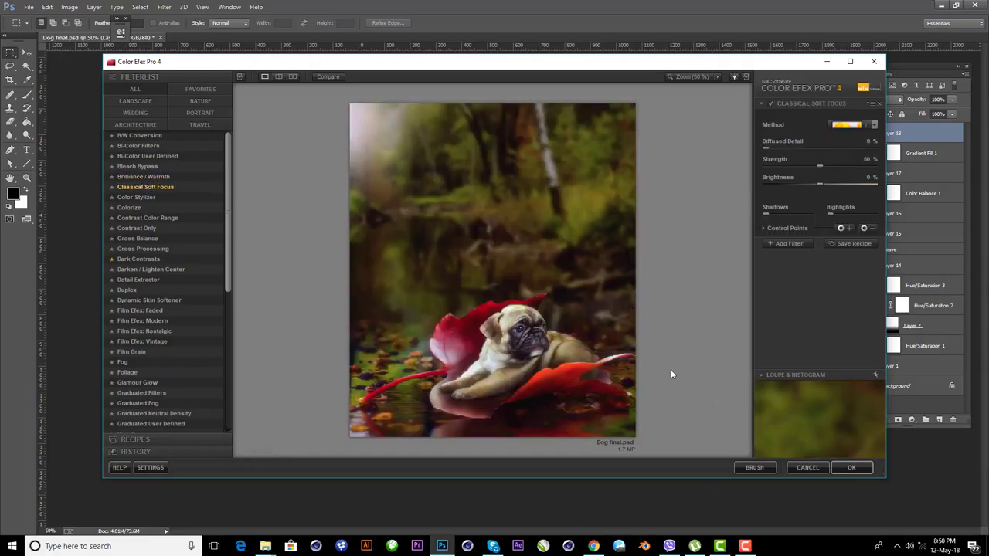
pyautogui.click(854, 467)
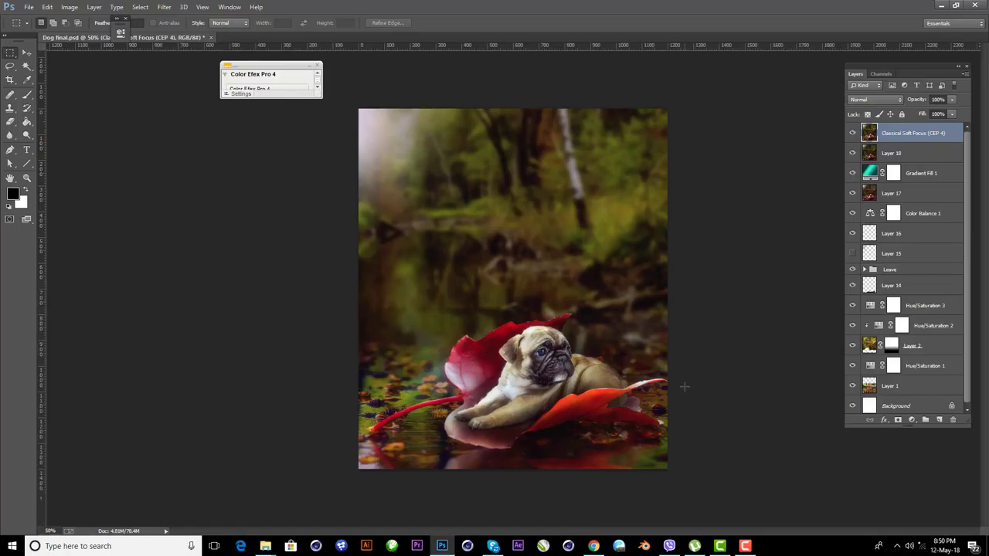
pyautogui.press('Tab')
# Close the Color Efex Pro 4 panel and cycle screen modes back to Standard Screen Mode.
pyautogui.click(317, 65)
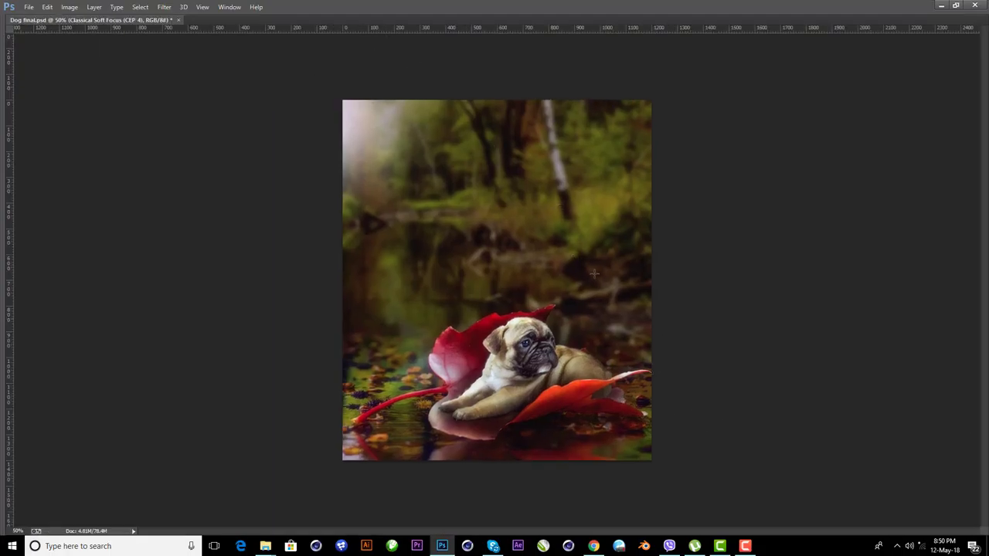
pyautogui.press('f')
pyautogui.press('f')
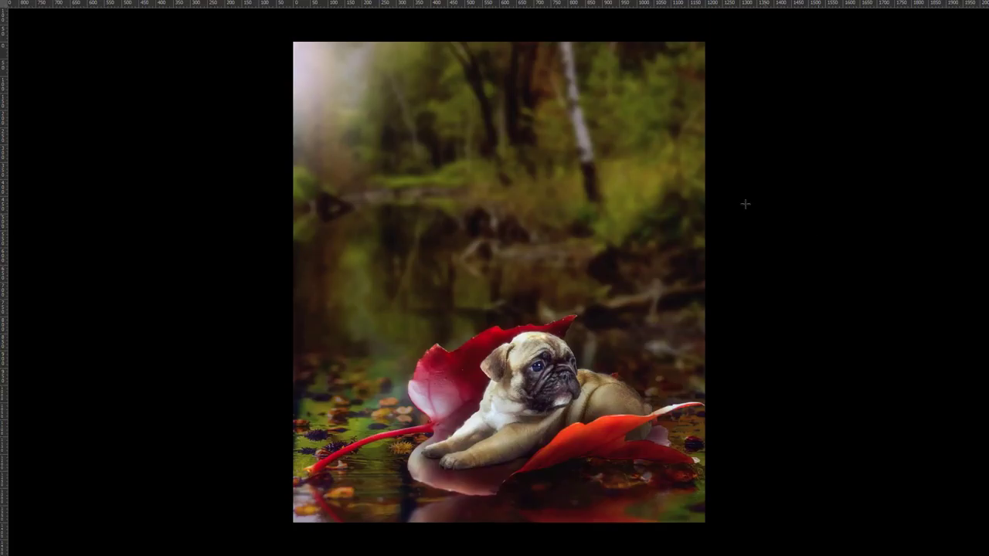
pyautogui.press('f')
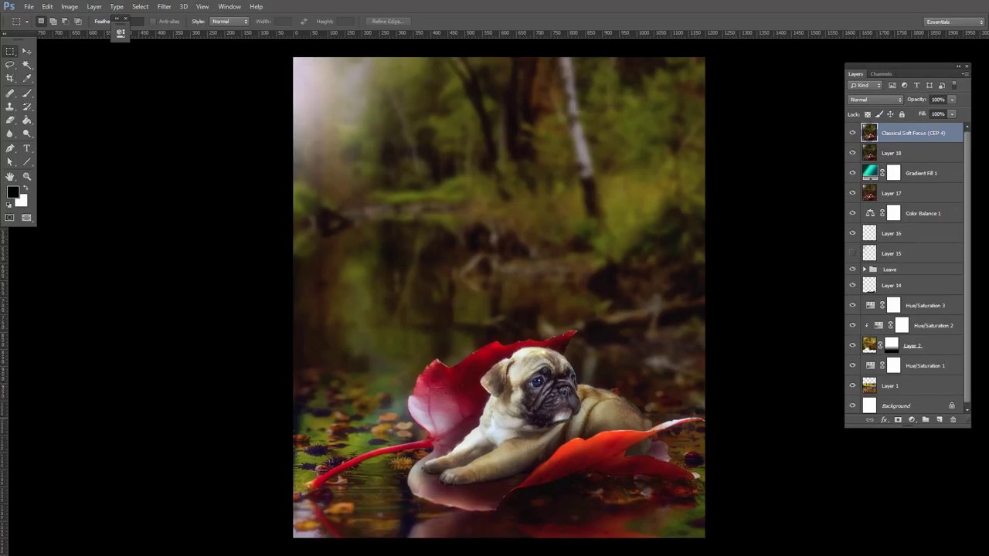
pyautogui.press('f')
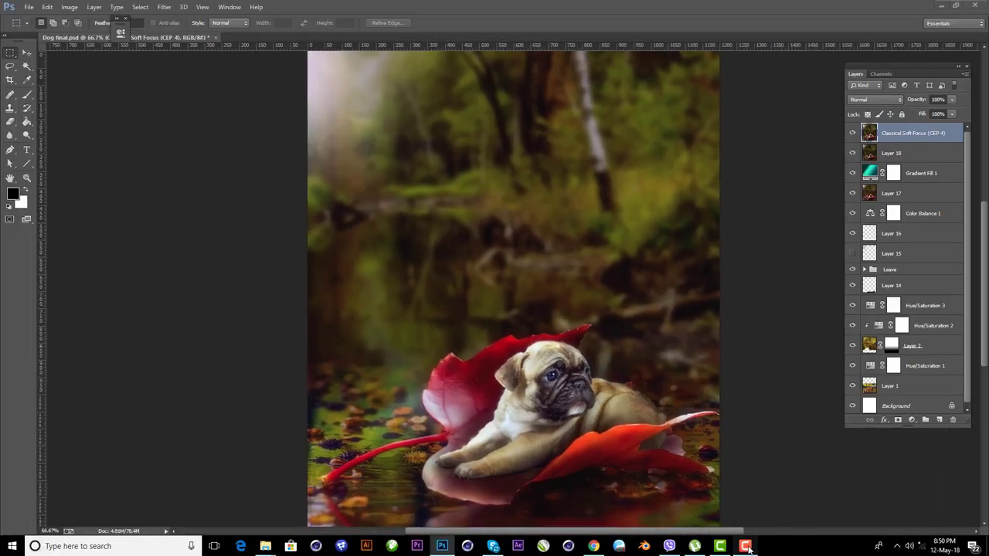